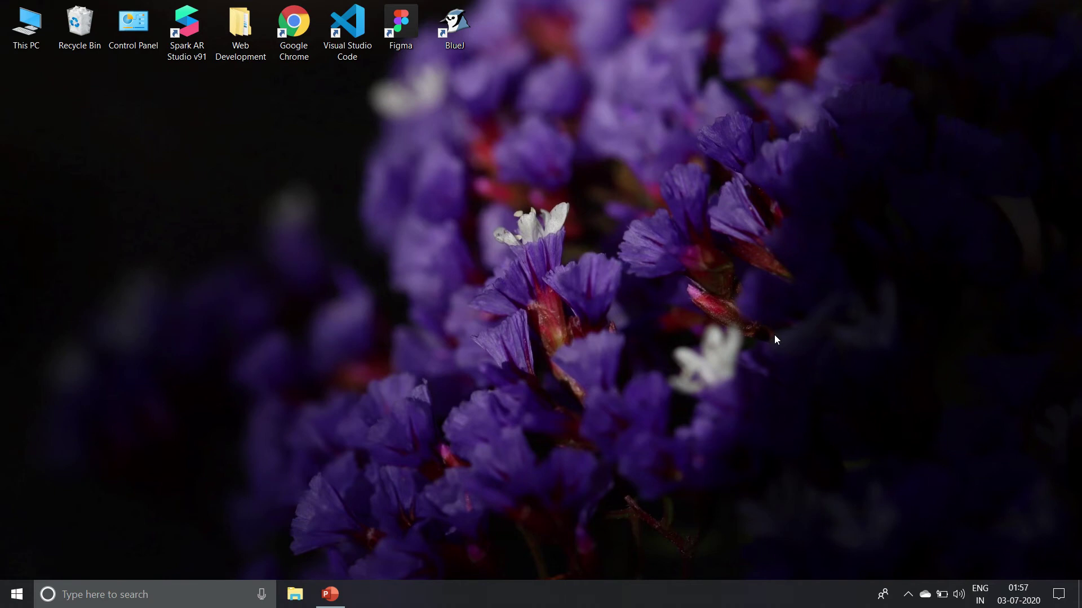
pyautogui.click(1005, 594)
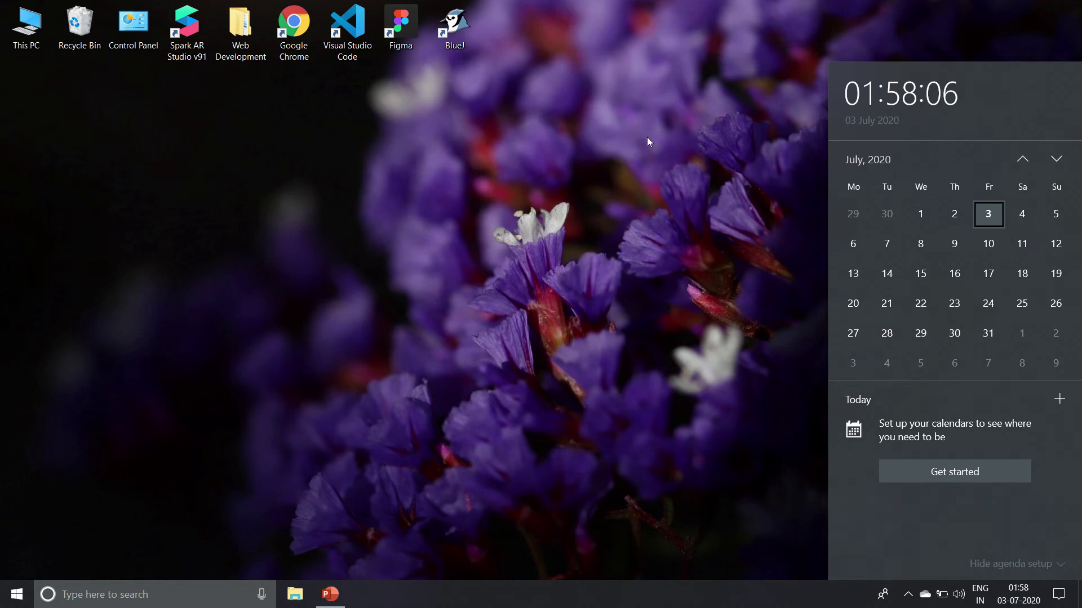
# Open Google Chrome and go to the unsplash.com website.
pyautogui.doubleClick(288, 22)
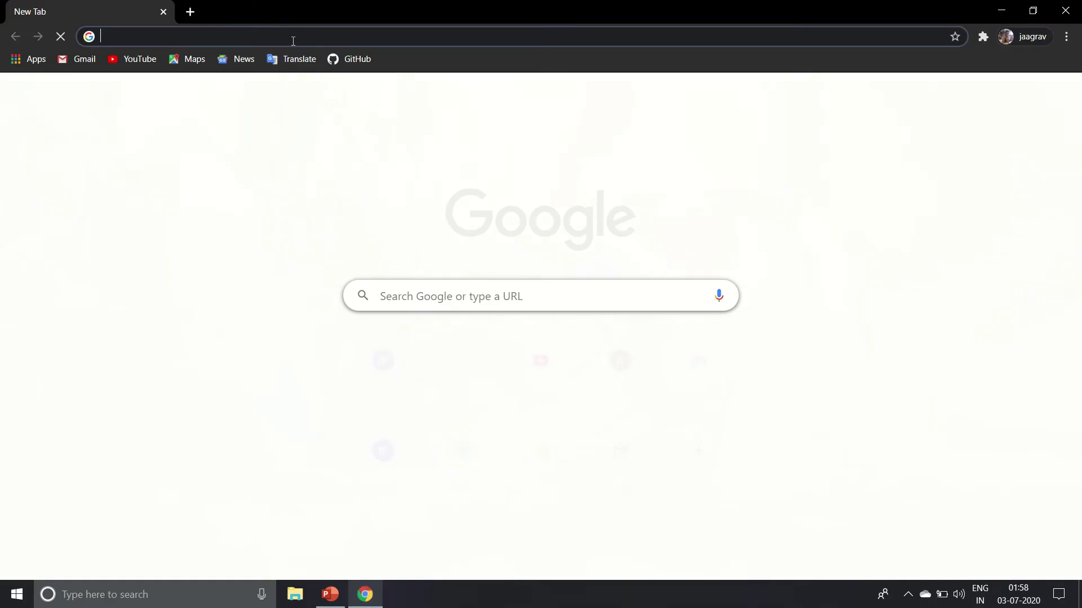
pyautogui.click(293, 41)
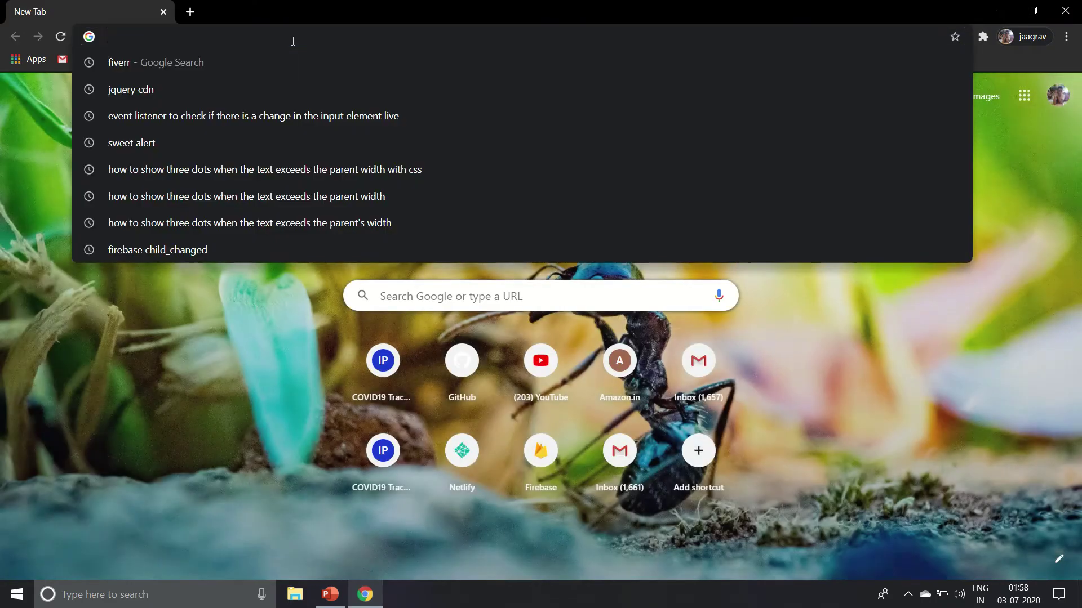
pyautogui.write('und')
pyautogui.press('BackSpace')
pyautogui.press('BackSpace')
pyautogui.write('s')
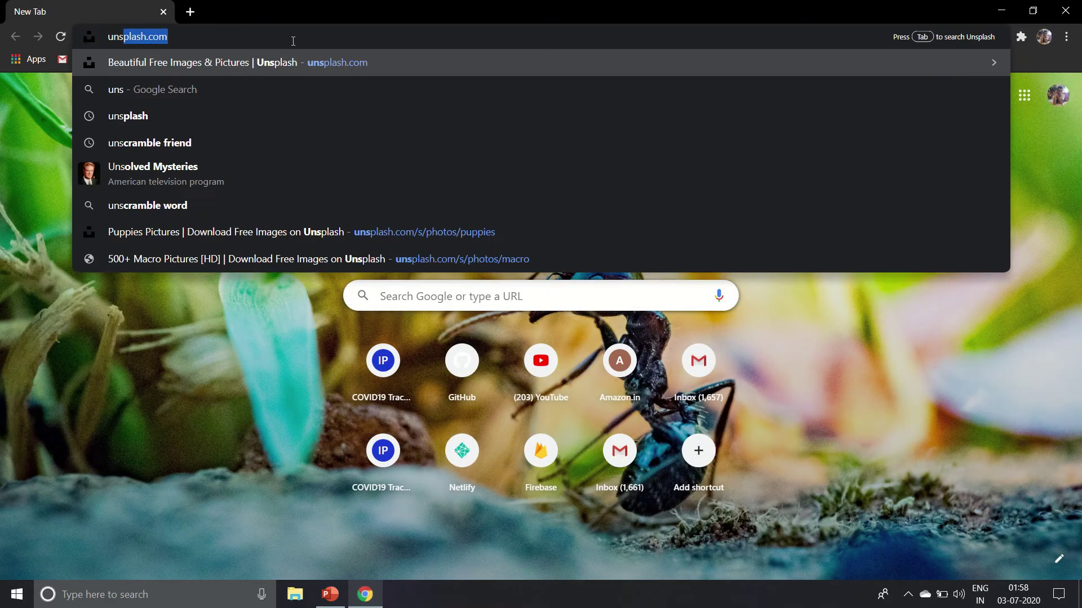
pyautogui.press('Return')
# Look through the editorial photos in the Unsplash home page feed.
pyautogui.scroll(-4, 541, 337)
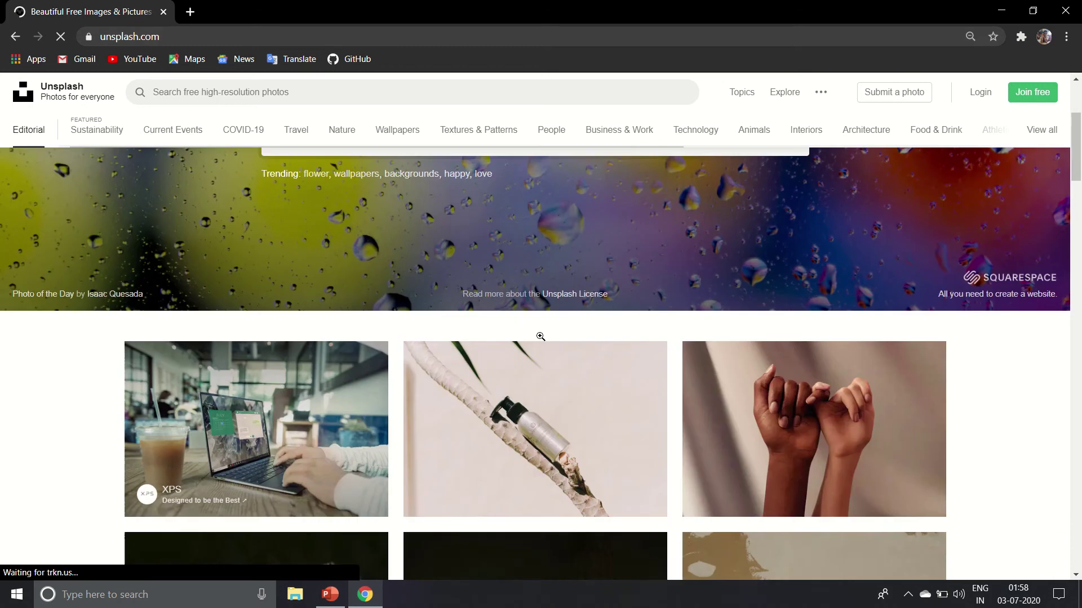
pyautogui.scroll(-20, 540, 336)
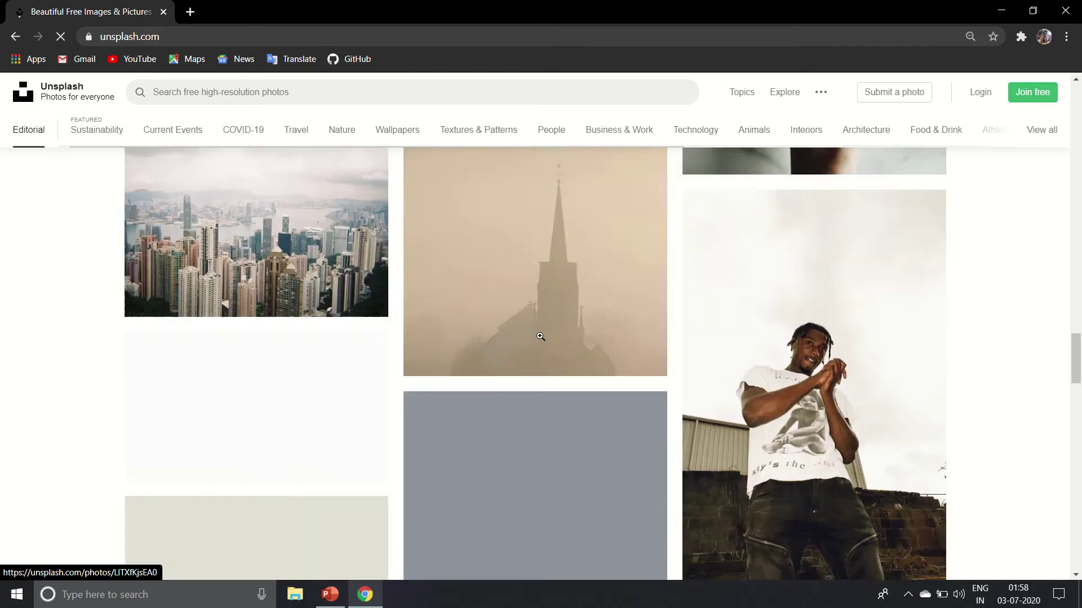
pyautogui.scroll(-20, 540, 336)
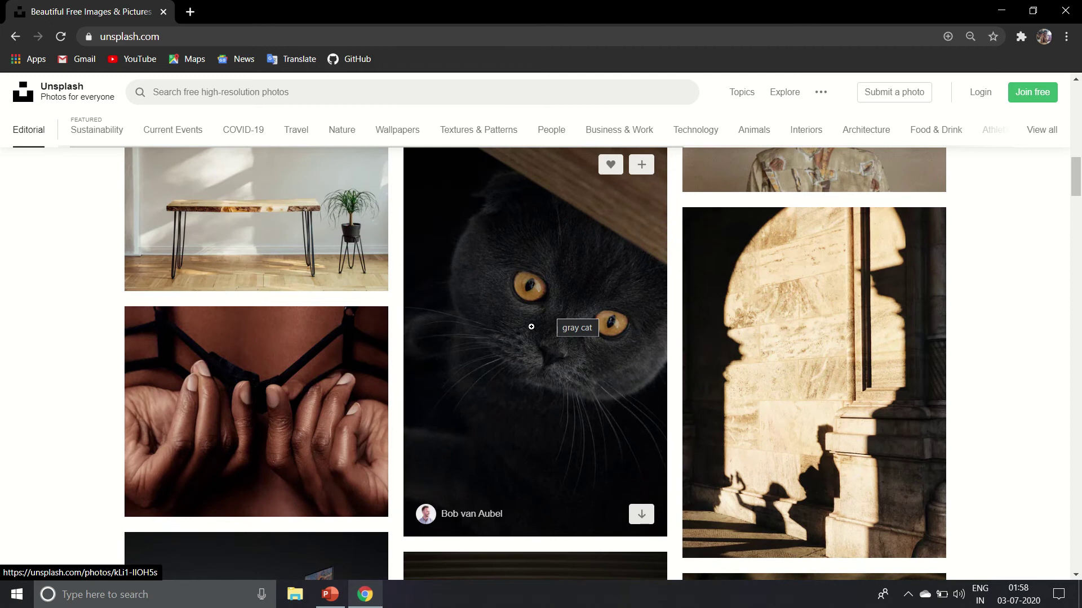
pyautogui.scroll(-15, 535, 298)
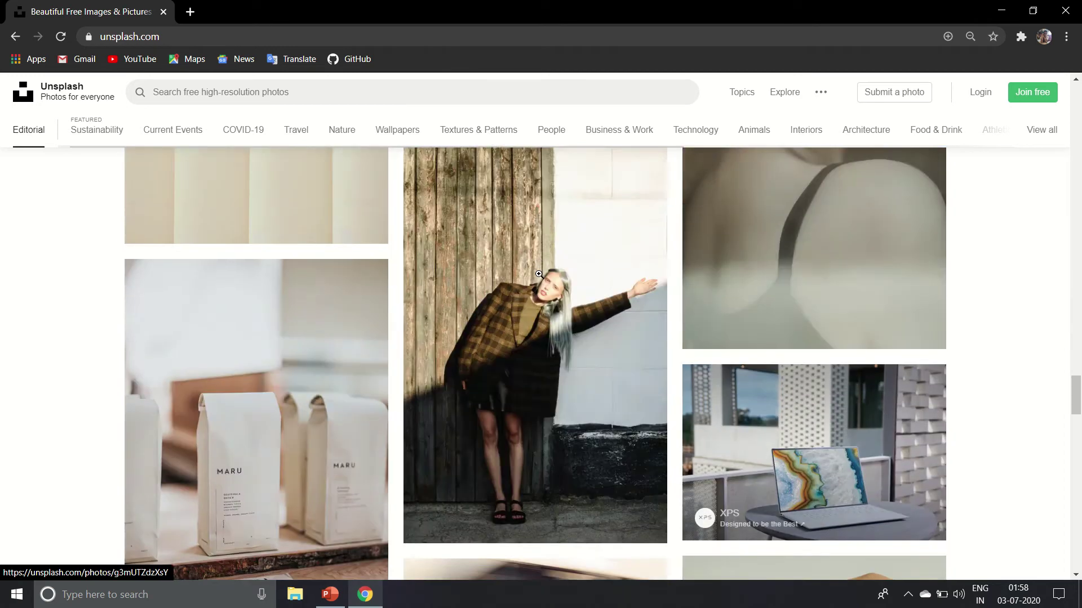
pyautogui.scroll(15, 539, 275)
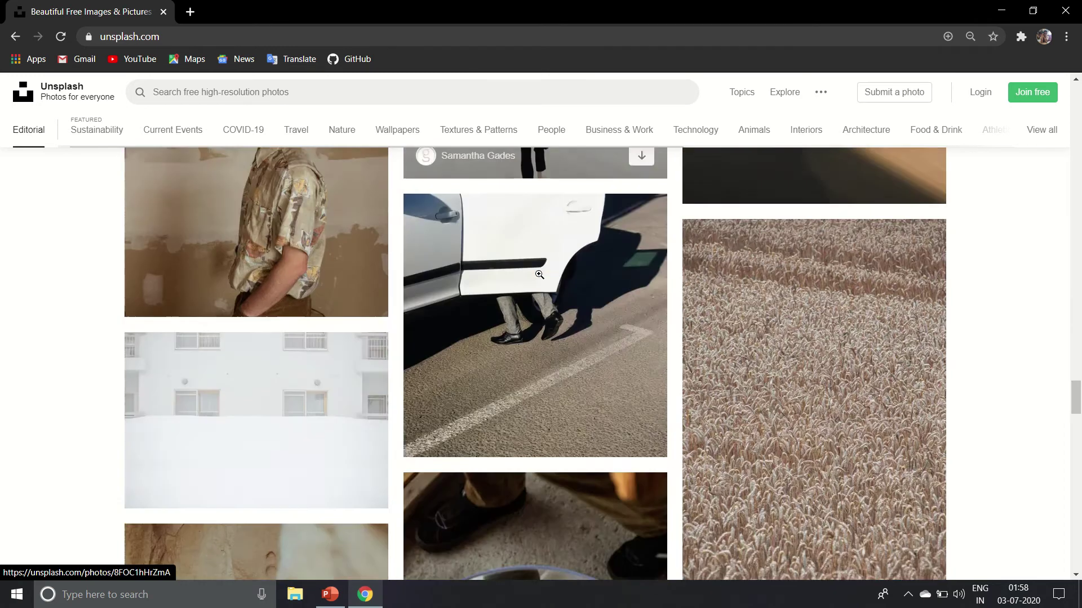
pyautogui.scroll(-10, 540, 274)
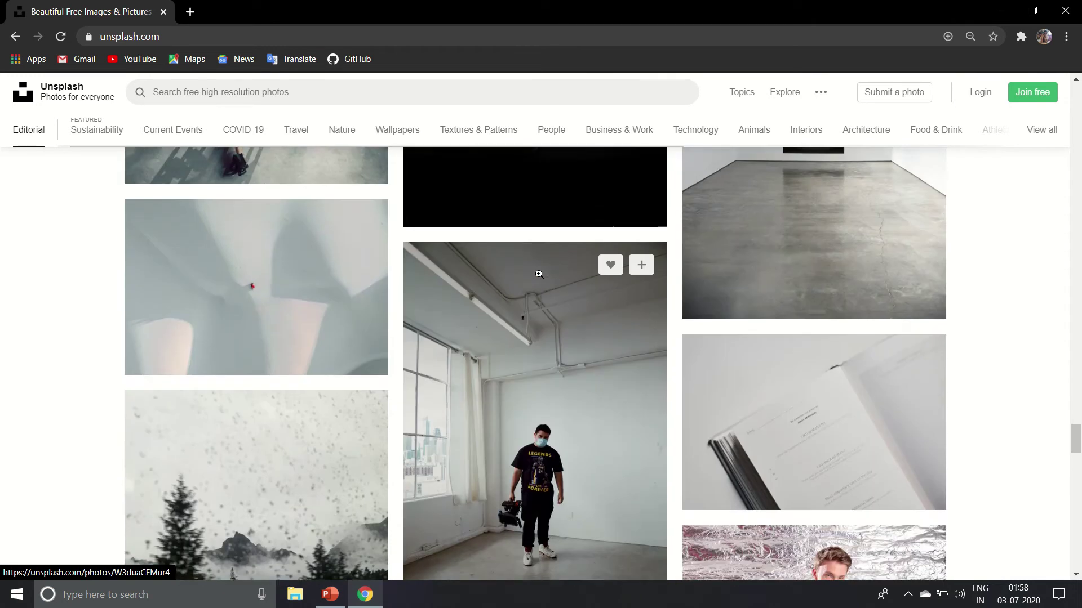
pyautogui.scroll(-10, 539, 274)
pyautogui.scroll(2, 539, 274)
pyautogui.scroll(-5, 539, 274)
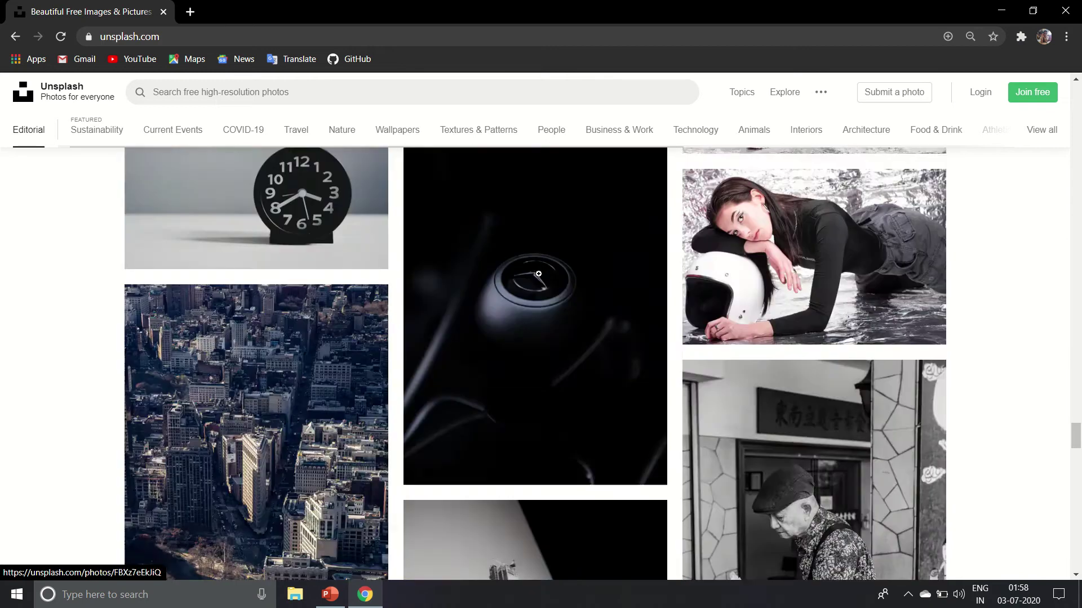
pyautogui.scroll(-15, 539, 274)
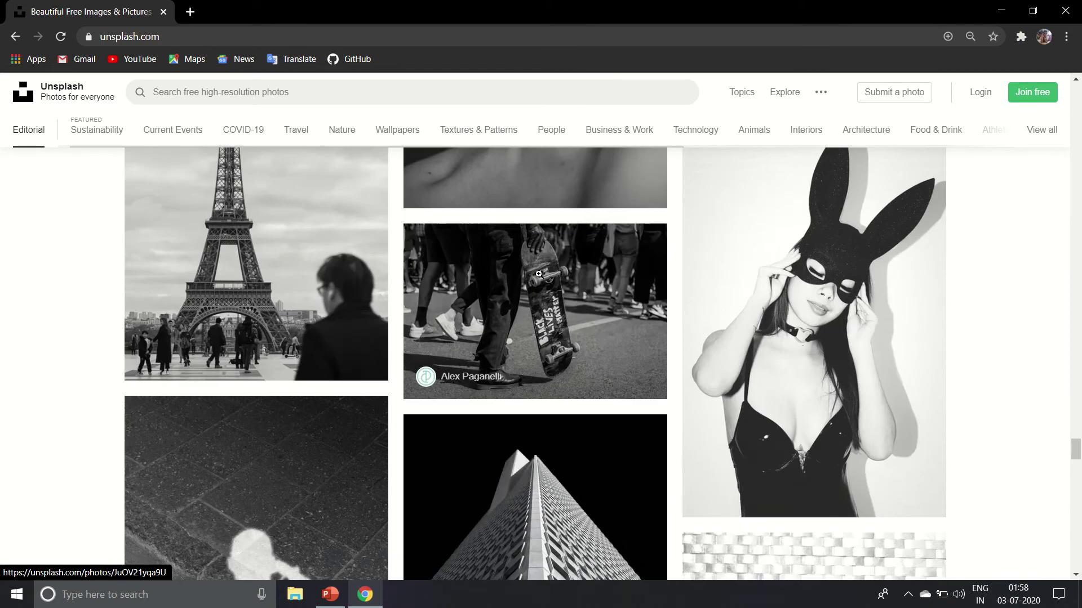
pyautogui.scroll(-15, 539, 274)
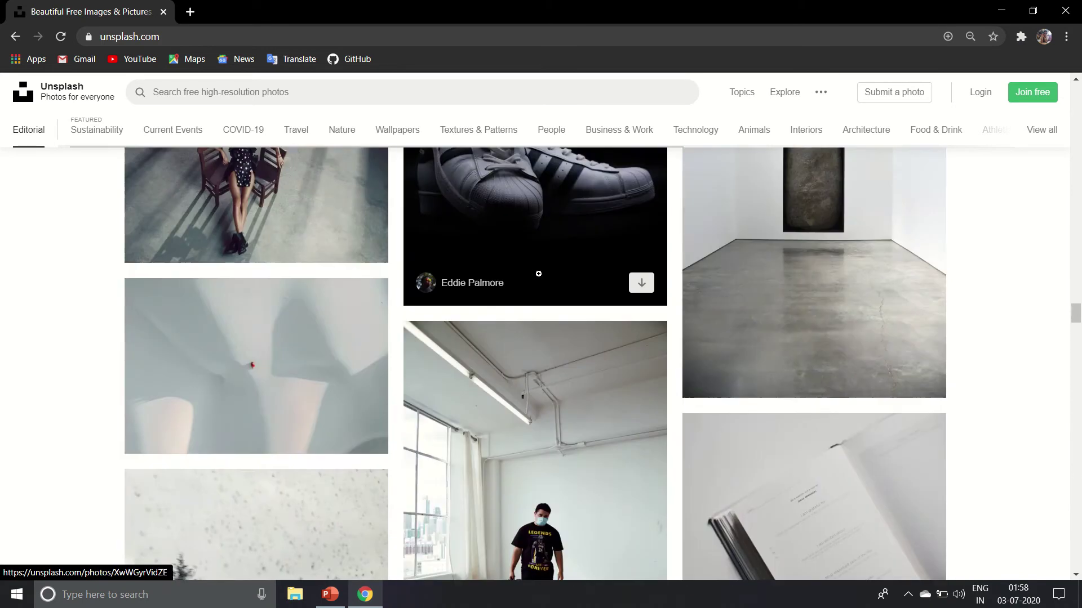
pyautogui.scroll(-8, 538, 274)
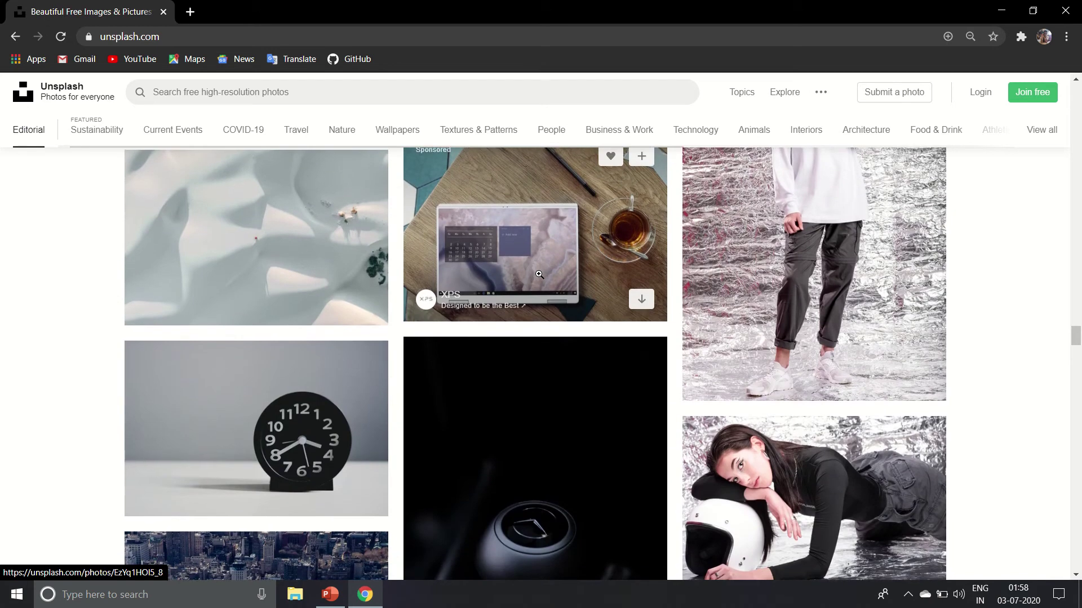
pyautogui.scroll(-3, 505, 420)
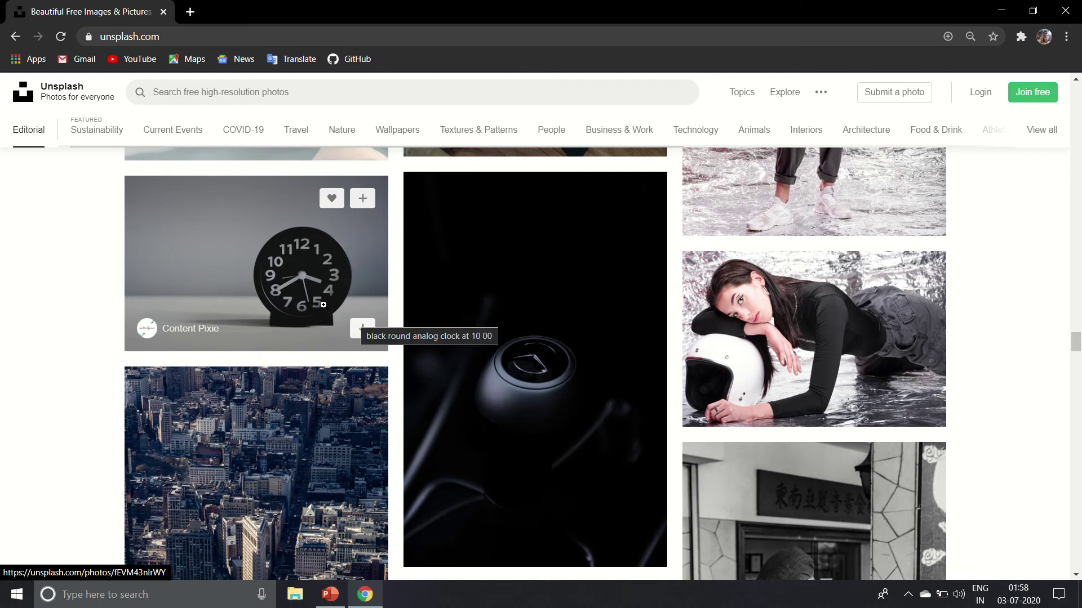
pyautogui.scroll(20, 546, 394)
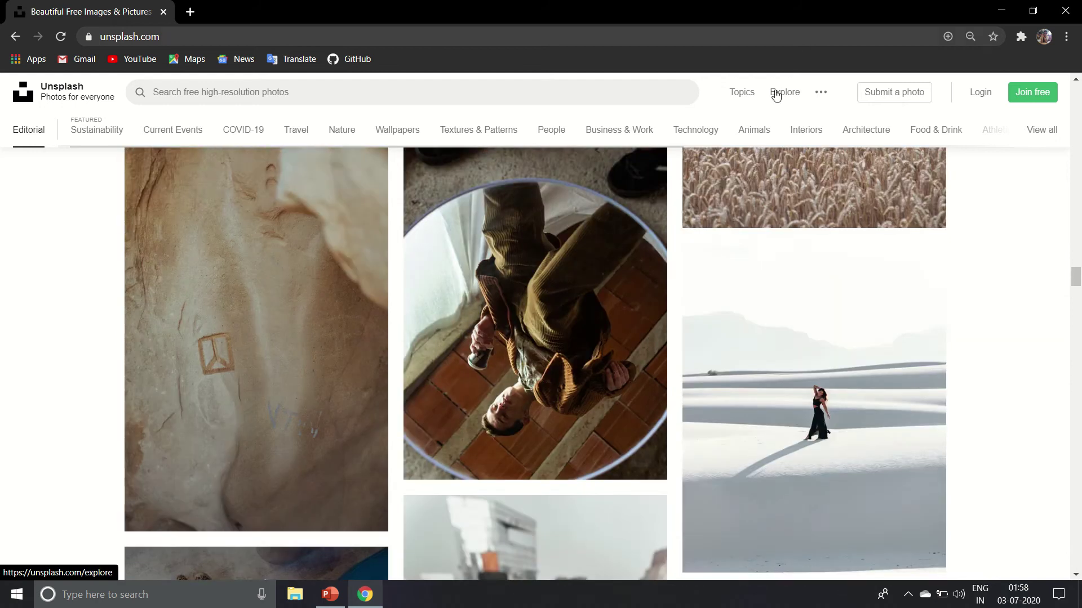
# Open the Animals topic and look through its photos.
pyautogui.click(753, 133)
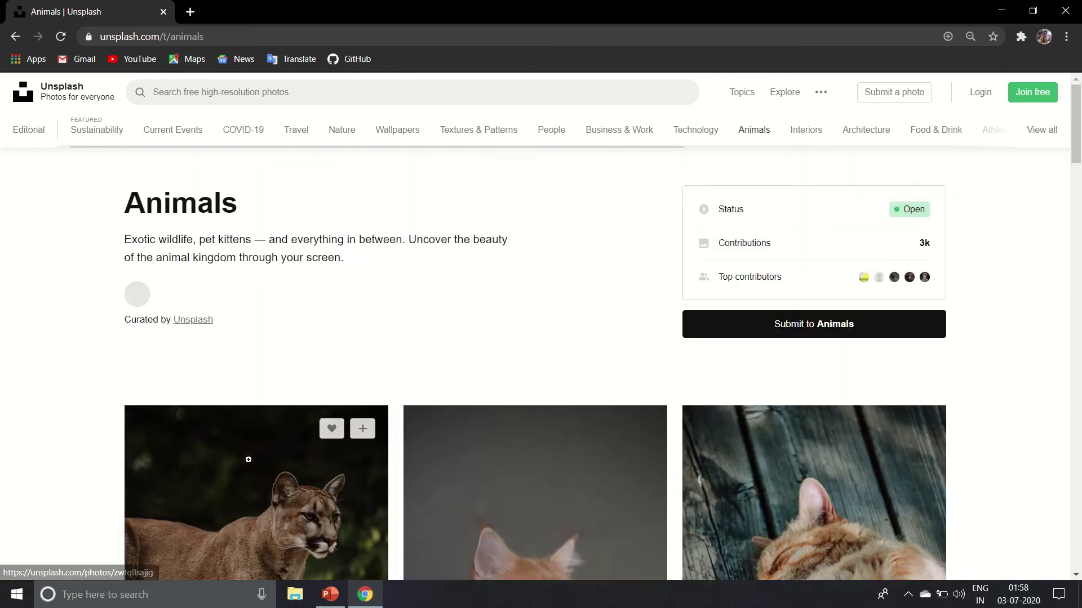
pyautogui.scroll(-12, 249, 461)
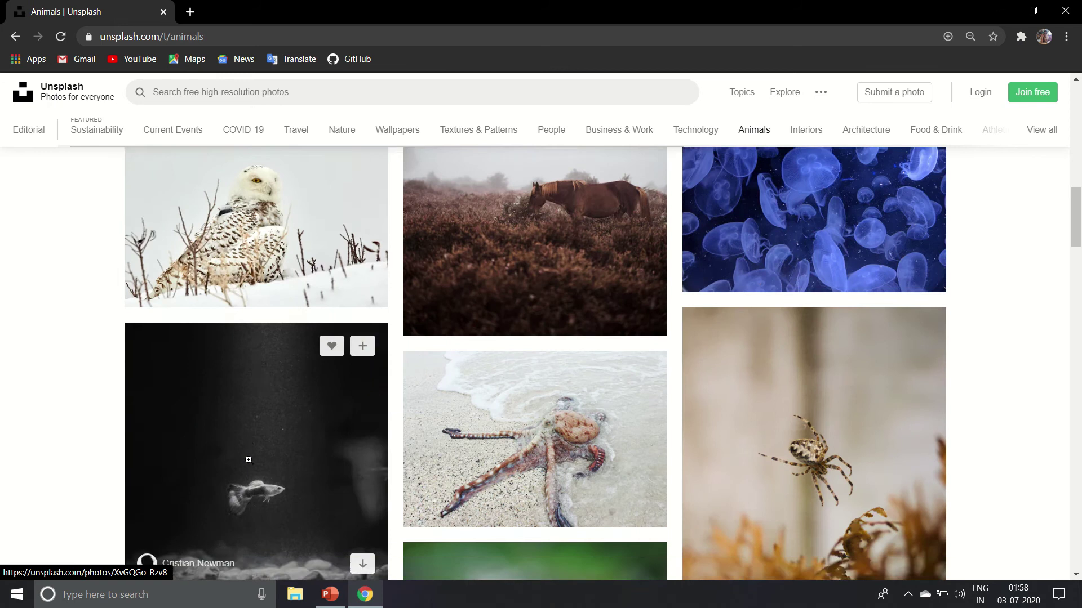
pyautogui.scroll(20, 296, 334)
pyautogui.scroll(-12, 295, 334)
pyautogui.scroll(10, 457, 81)
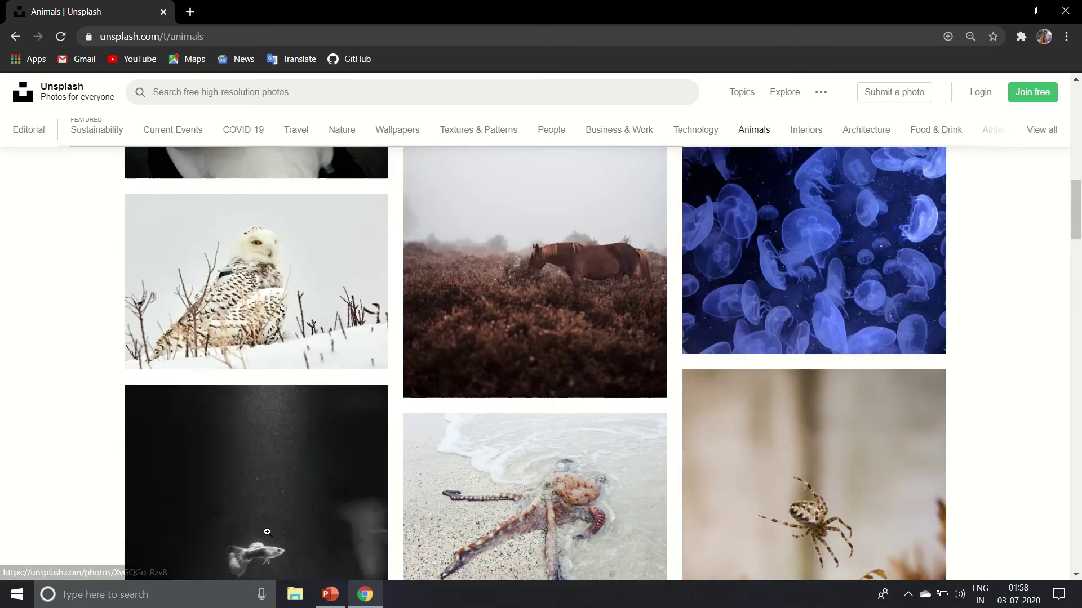
# Search the Unsplash photo library for "puppies".
pyautogui.click(448, 96)
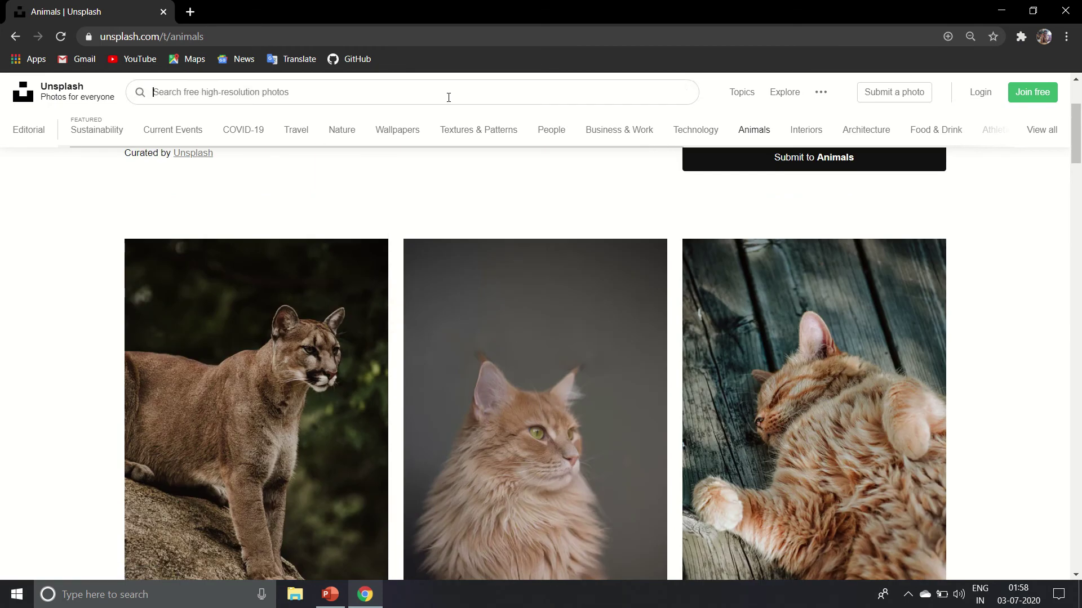
pyautogui.write('puppies')
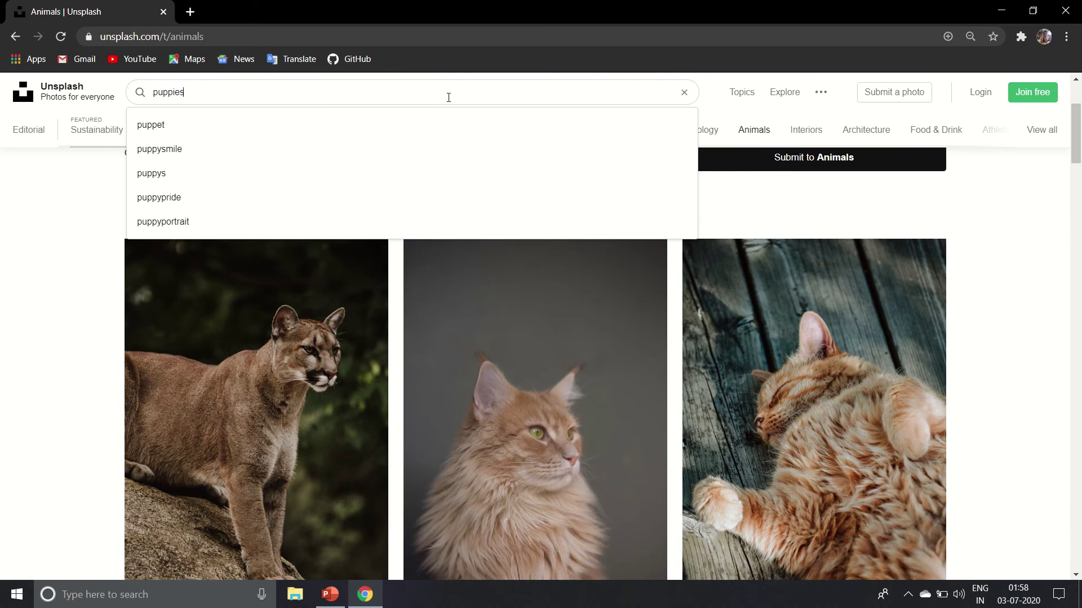
pyautogui.press('Return')
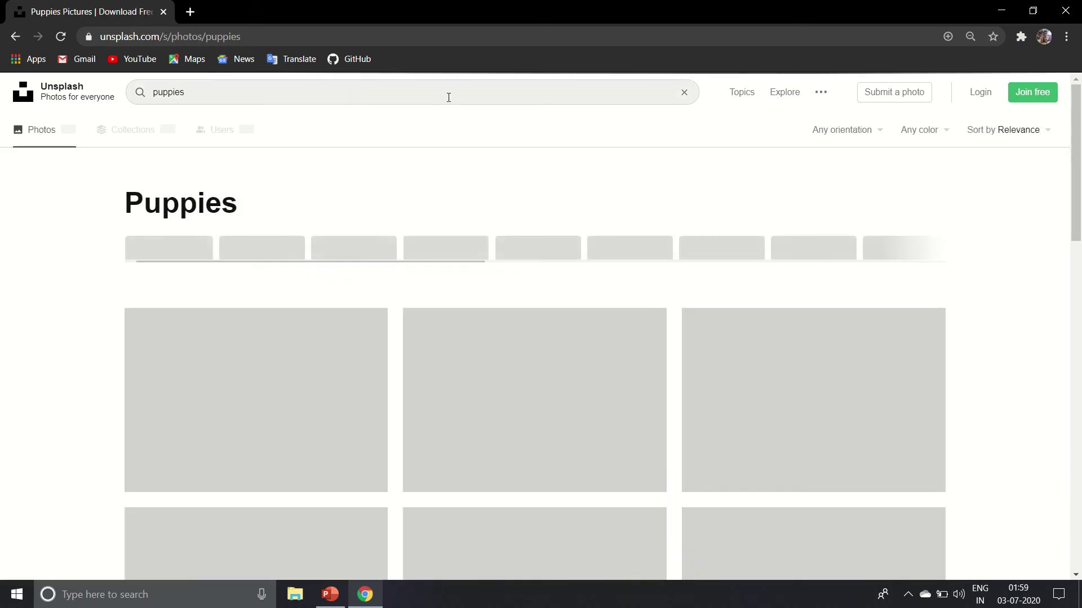
# Examine the puppies photo results and the keyword tags listed beneath the pictures.
pyautogui.scroll(-8, 550, 451)
pyautogui.scroll(-5, 550, 452)
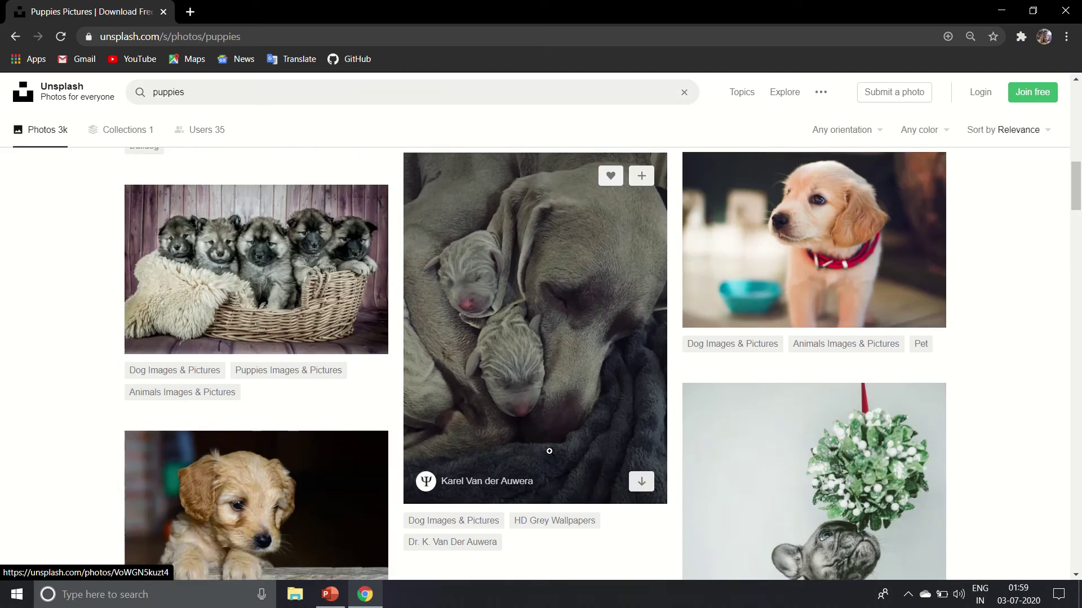
pyautogui.scroll(10, 550, 452)
pyautogui.scroll(-1, 549, 451)
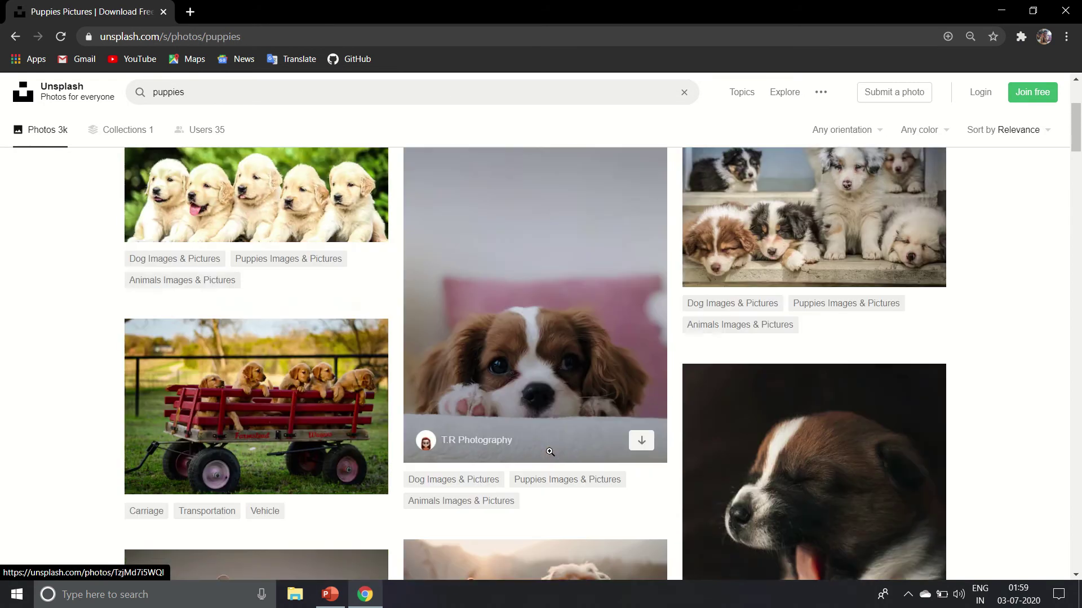
pyautogui.scroll(-3, 818, 505)
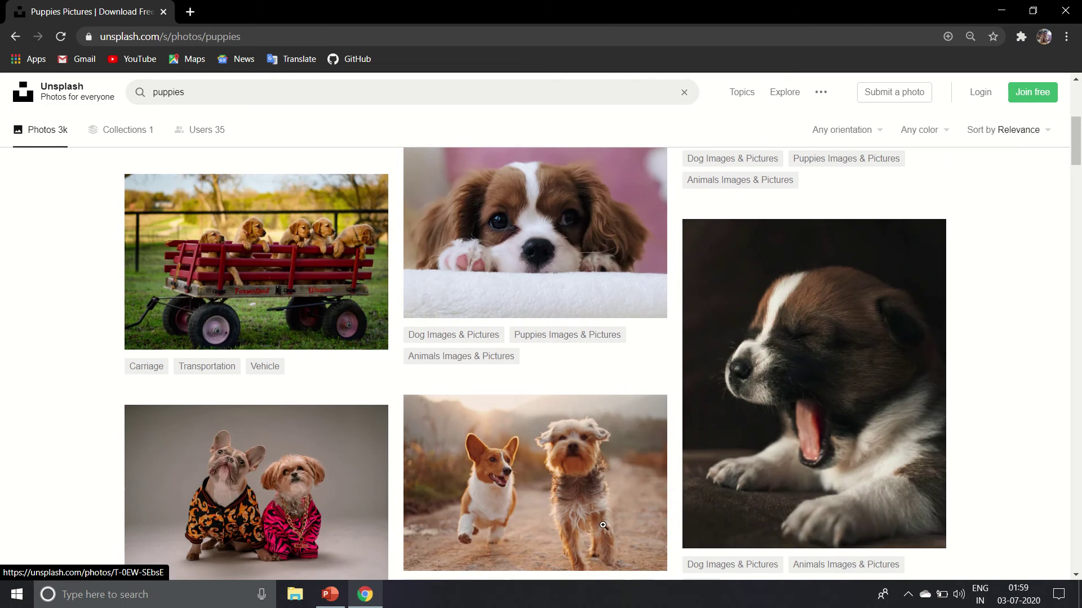
pyautogui.scroll(-7, 553, 492)
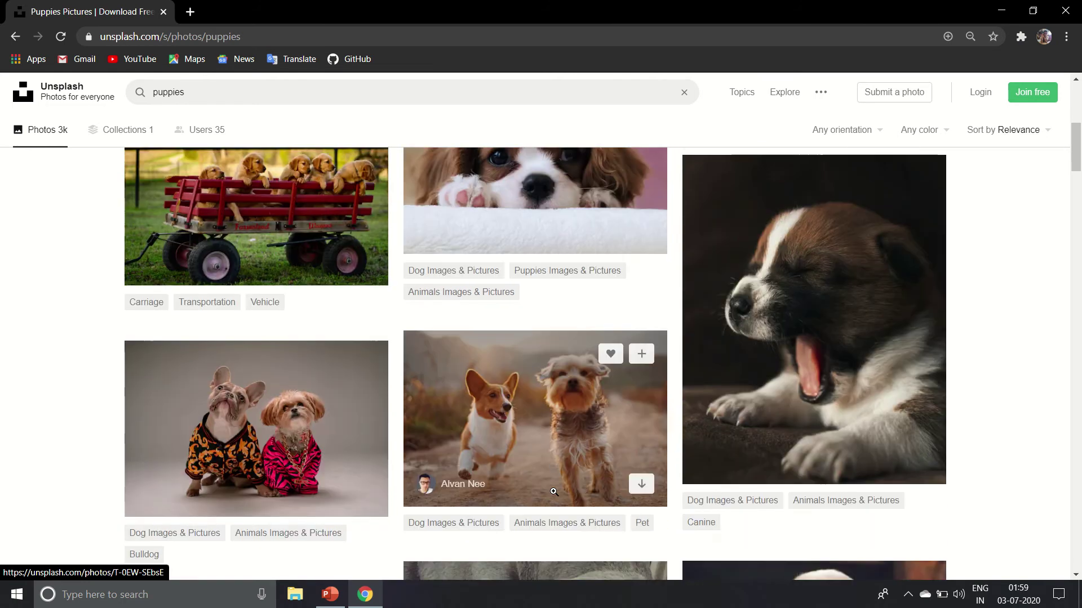
pyautogui.scroll(-1, 553, 491)
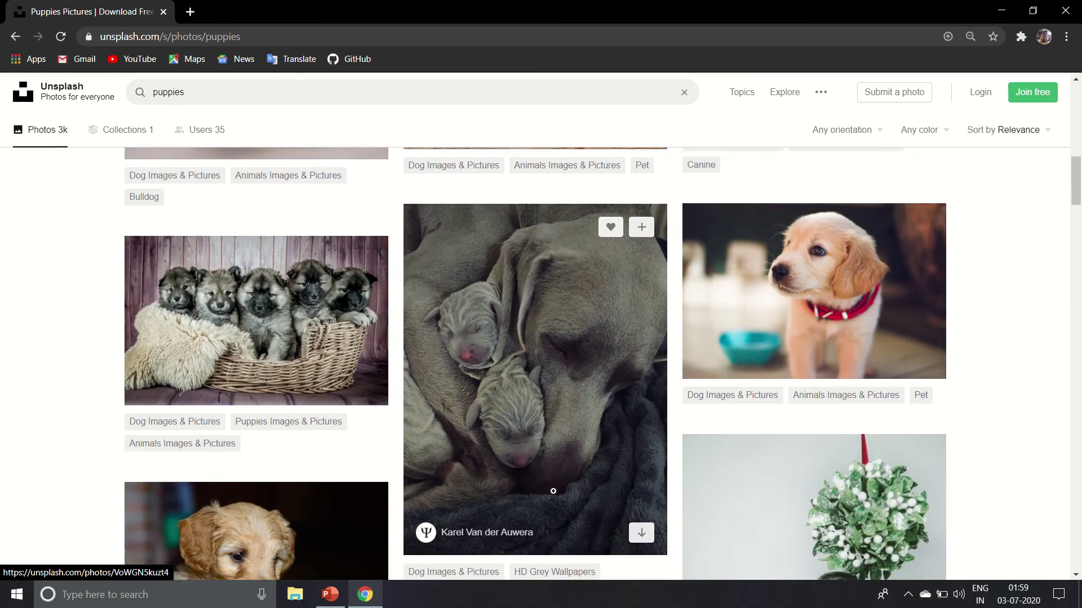
pyautogui.scroll(-2, 318, 319)
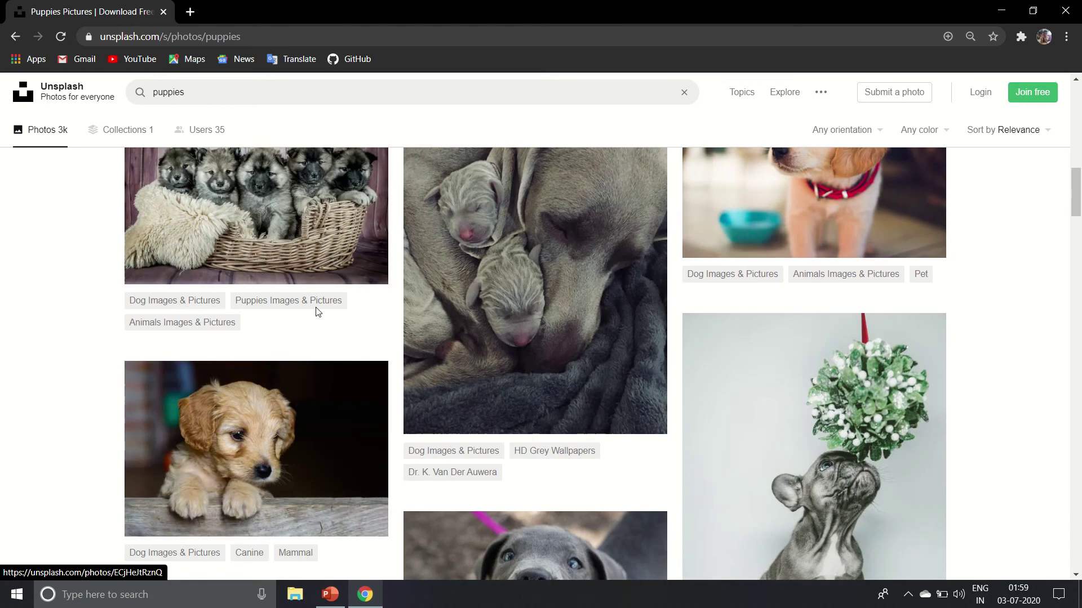
pyautogui.scroll(-1, 558, 334)
pyautogui.scroll(-1, 559, 337)
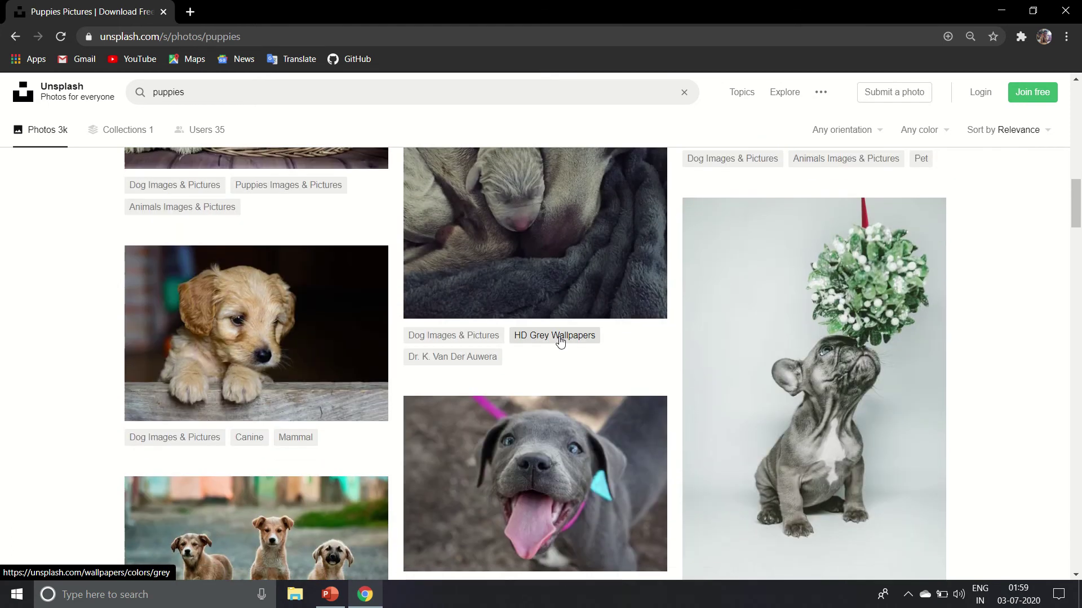
pyautogui.scroll(10, 560, 338)
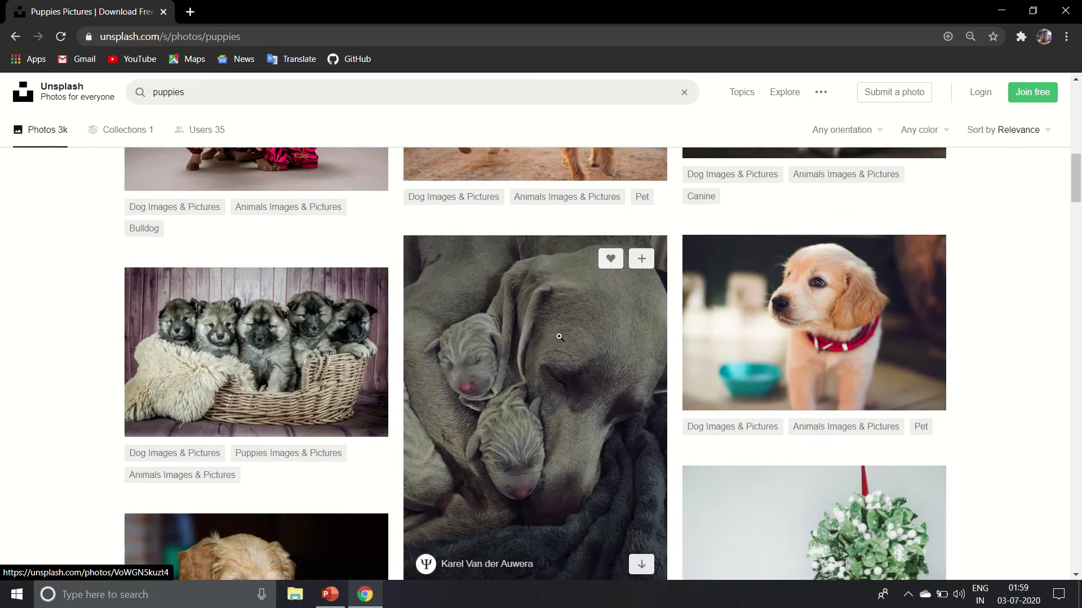
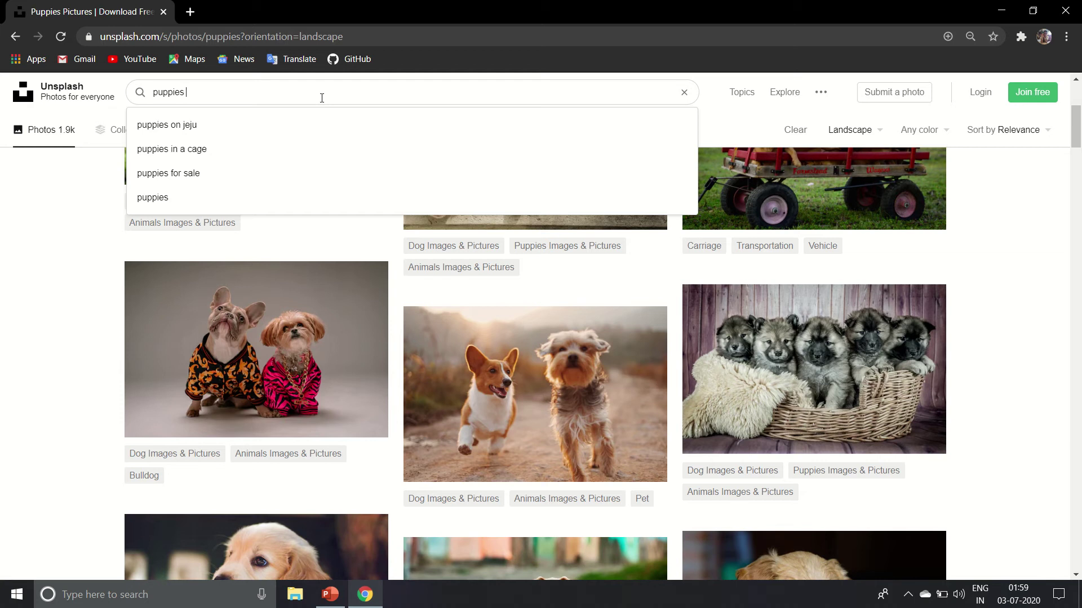
# Refine the photo search to "puppies running" and look through the landscape results.
pyautogui.write('g')
pyautogui.press('Return')
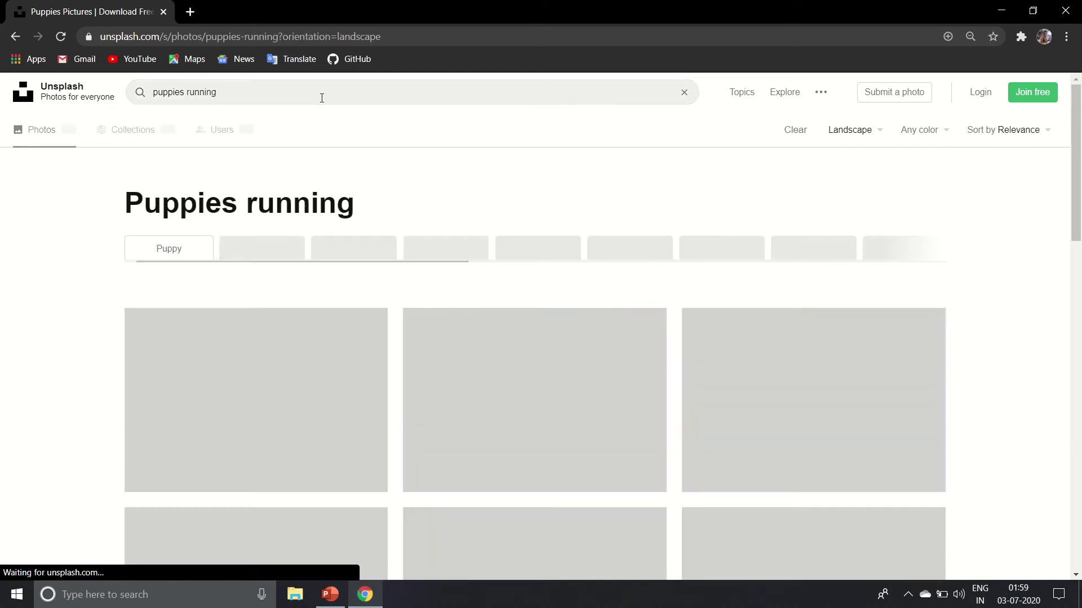
pyautogui.scroll(-3, 553, 298)
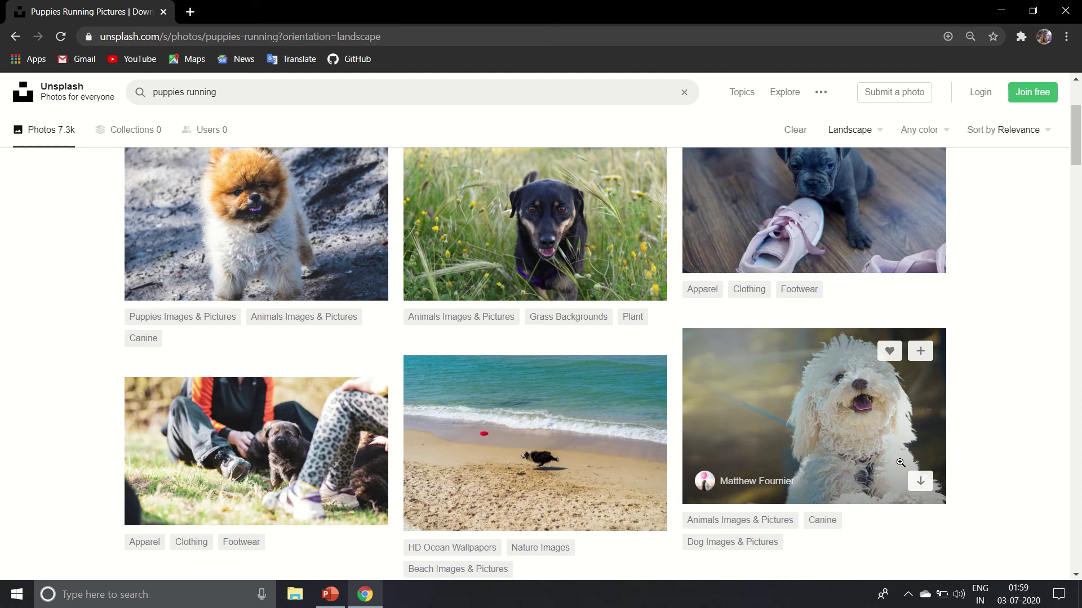
pyautogui.scroll(-5, 584, 396)
pyautogui.scroll(-6, 585, 396)
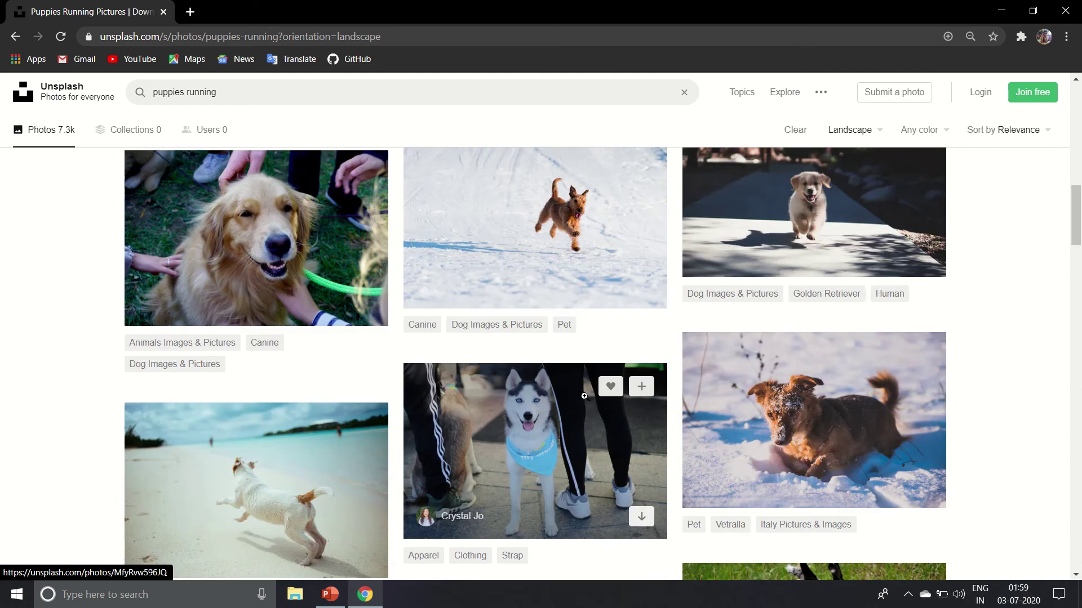
pyautogui.scroll(-3, 584, 396)
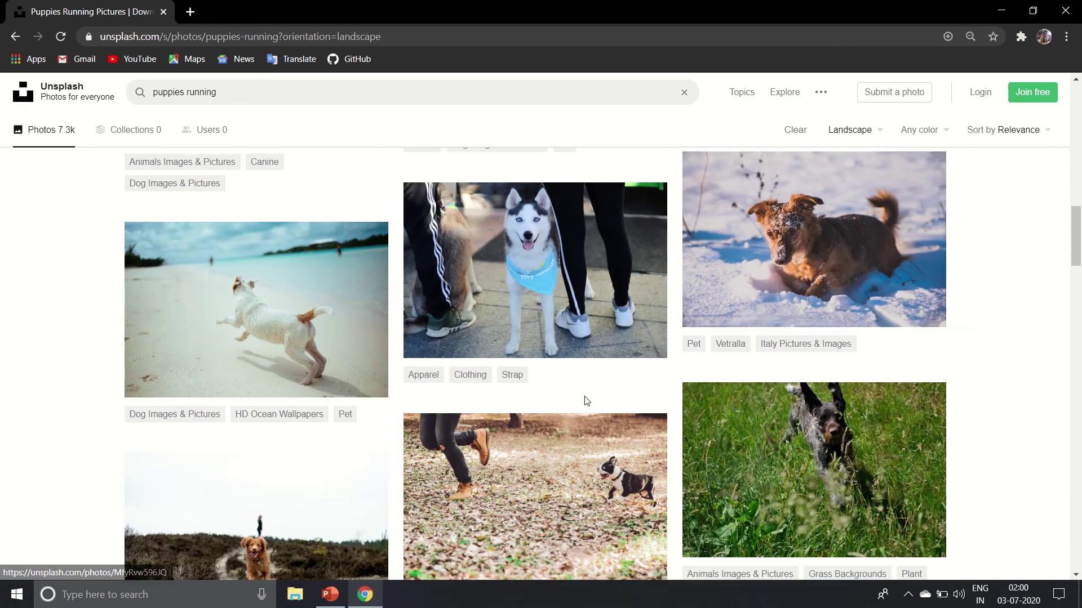
# Open the landscape photo of the brown puppy running on a patio and look through its related photos.
pyautogui.scroll(-15, 584, 398)
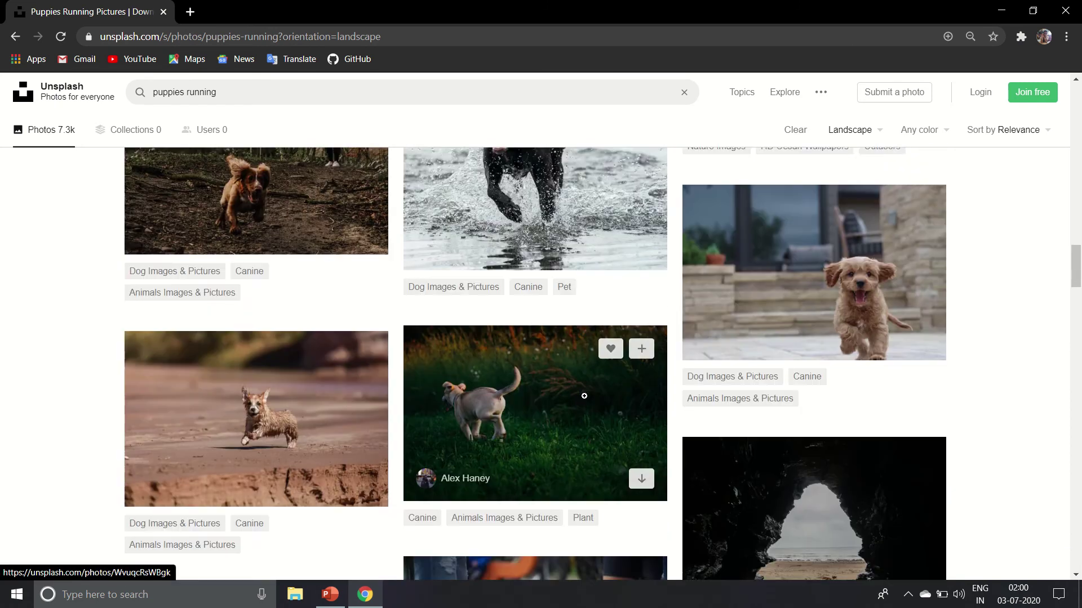
pyautogui.scroll(-2, 584, 396)
pyautogui.scroll(1, 584, 396)
pyautogui.click(697, 245)
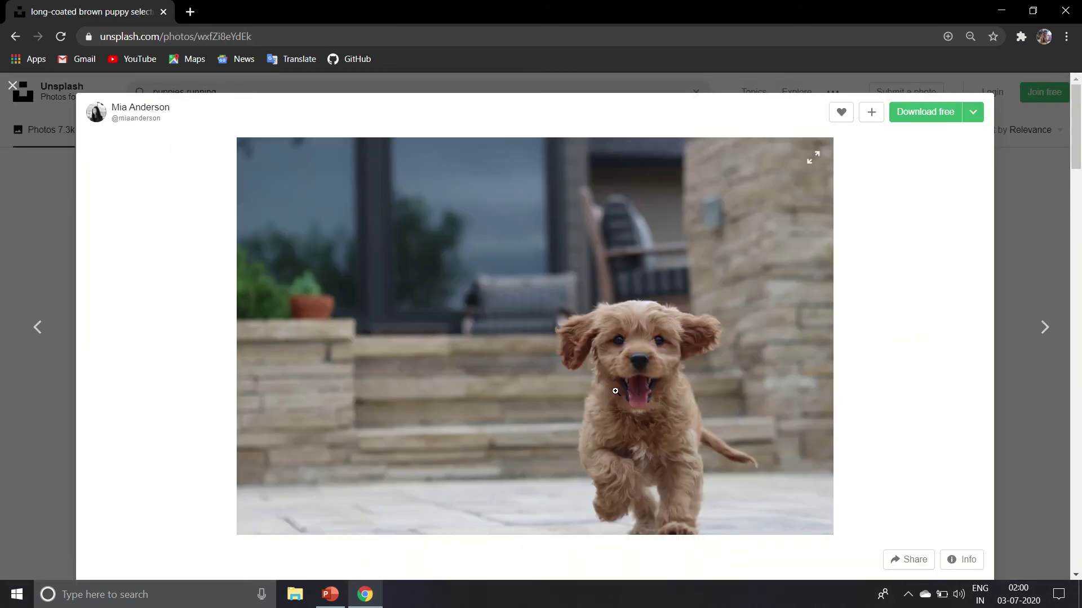
pyautogui.scroll(-10, 615, 391)
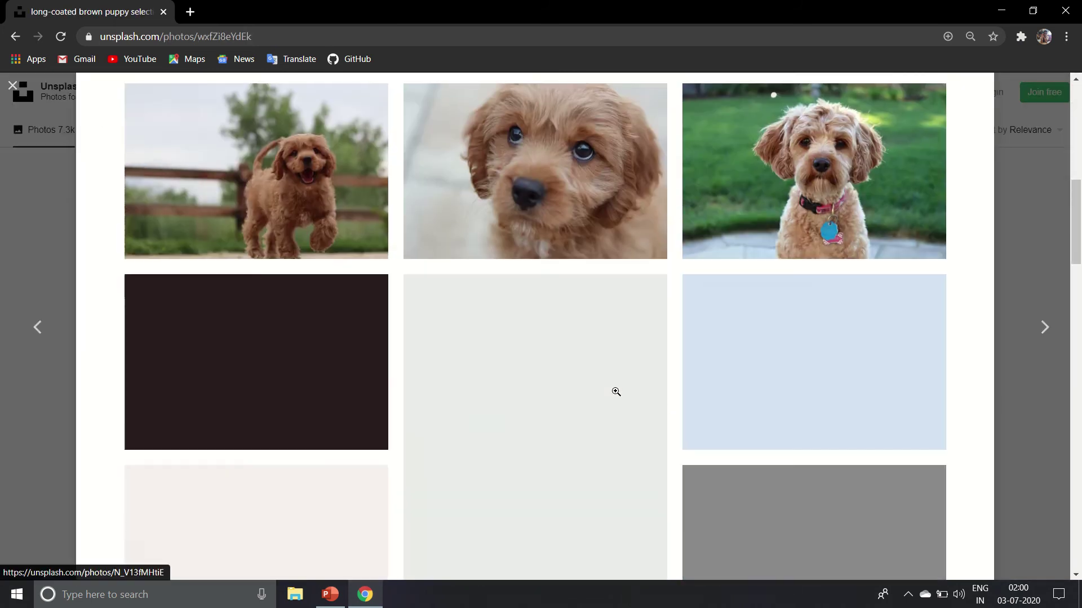
pyautogui.scroll(-5, 615, 392)
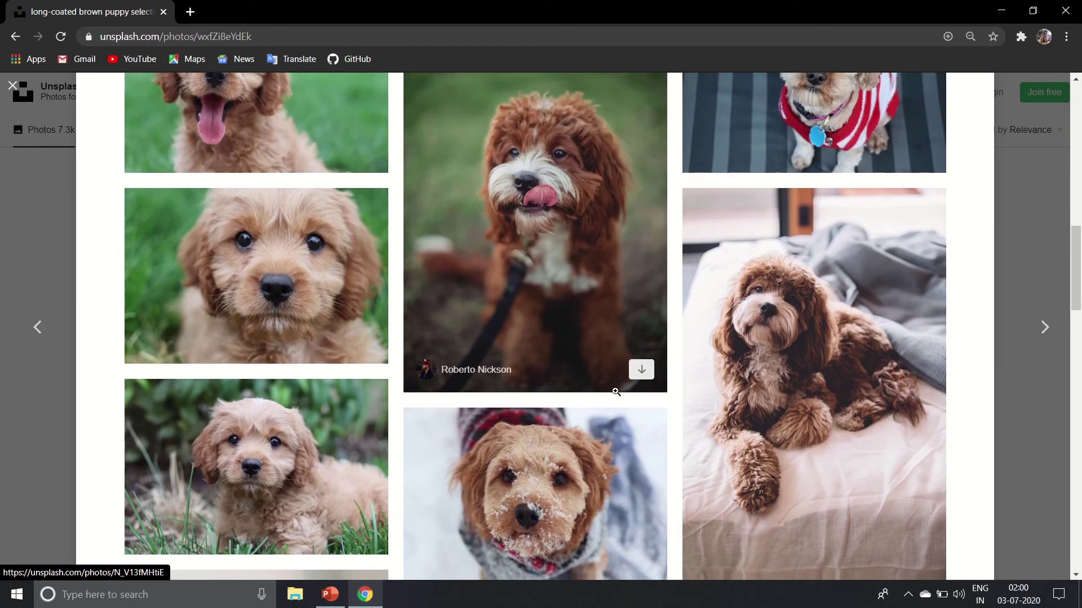
pyautogui.scroll(-7, 615, 392)
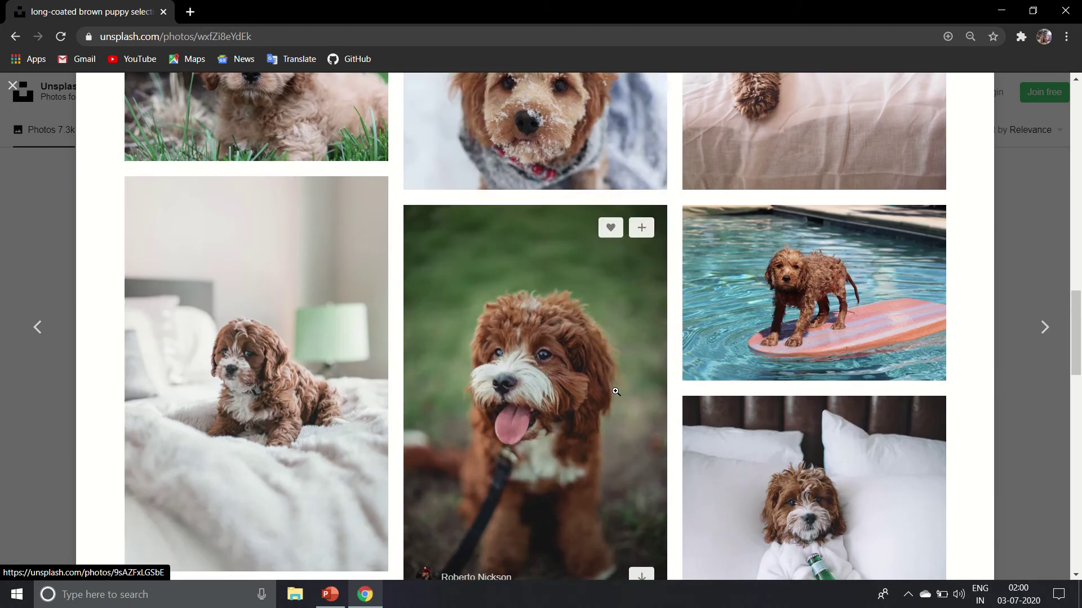
pyautogui.scroll(-12, 615, 392)
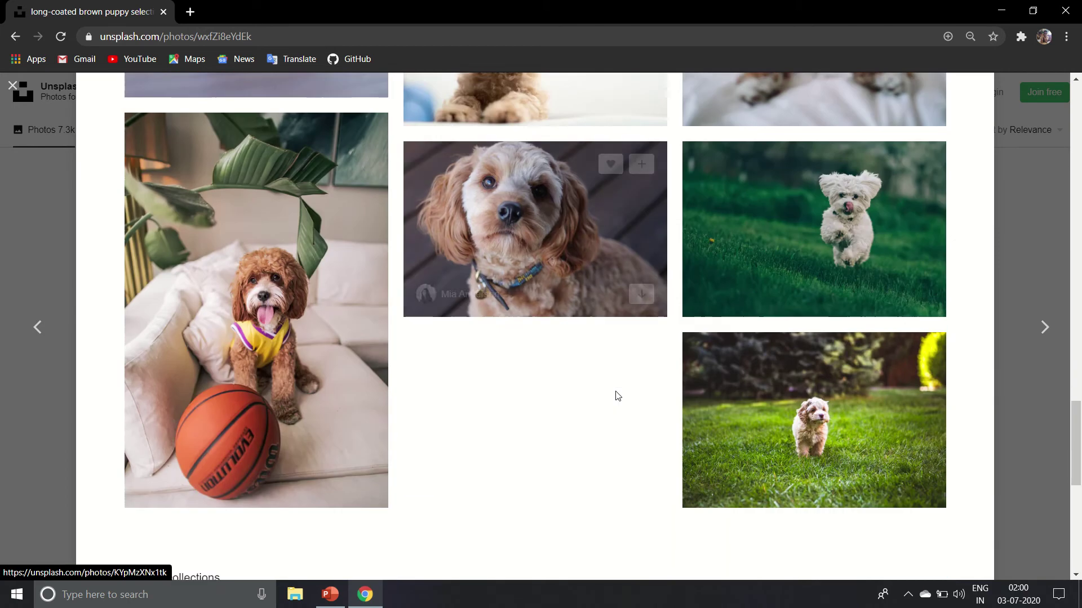
pyautogui.scroll(2, 617, 396)
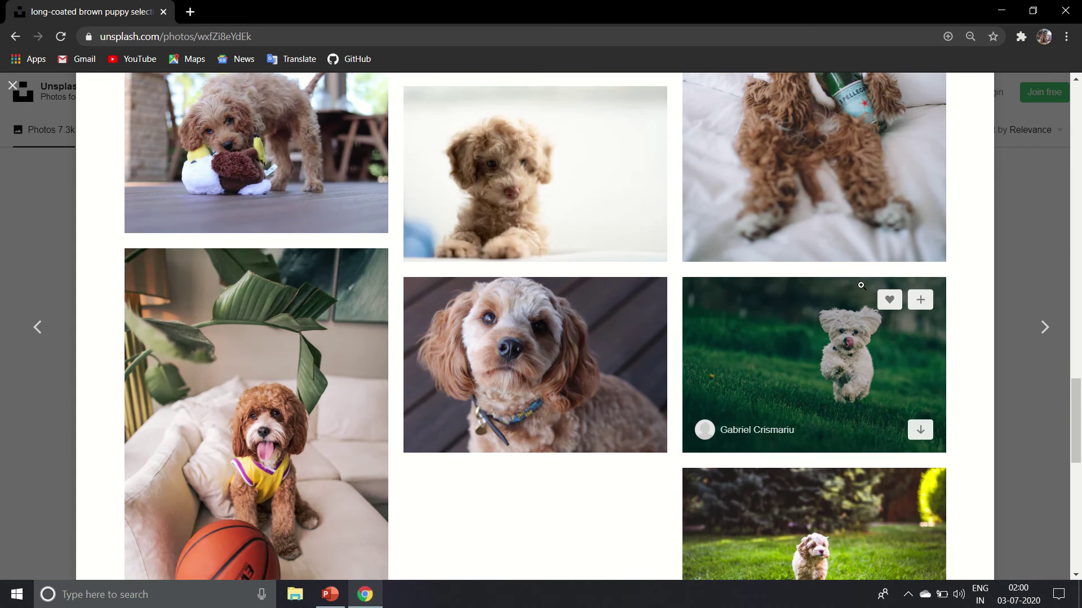
# Open the related photo of the white dog running on green grass and browse the photos related to it.
pyautogui.click(845, 349)
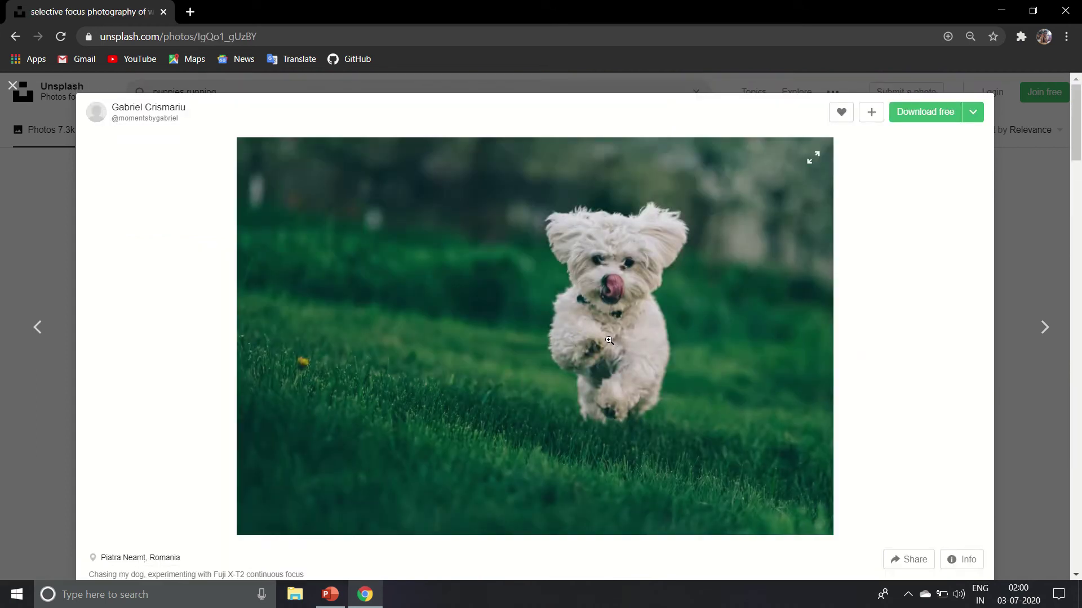
pyautogui.scroll(-8, 609, 340)
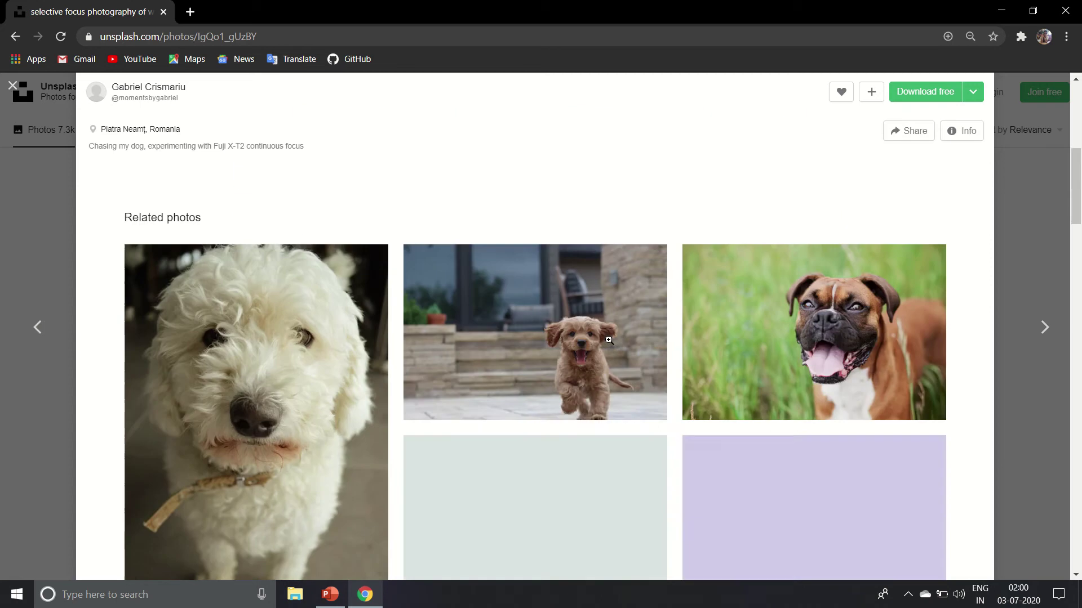
pyautogui.scroll(-14, 609, 340)
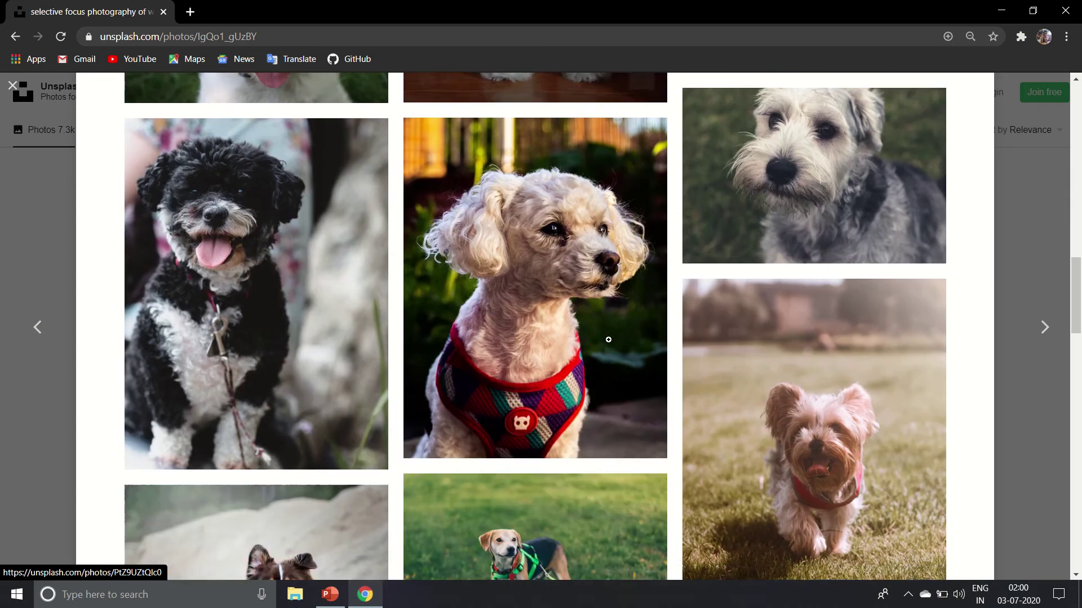
pyautogui.scroll(-11, 608, 340)
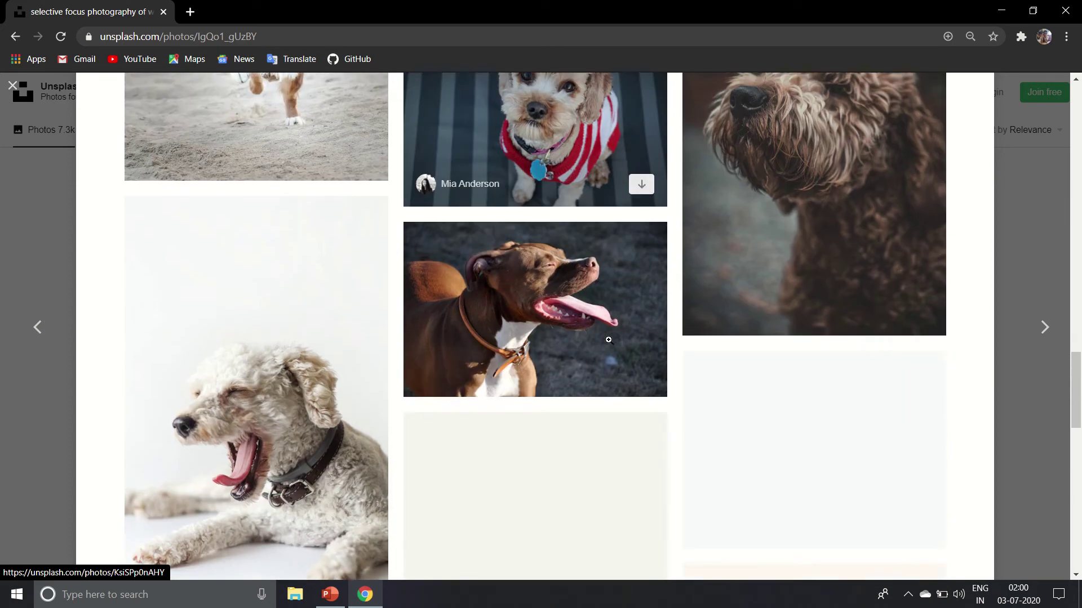
pyautogui.scroll(-8, 608, 339)
pyautogui.scroll(5, 608, 340)
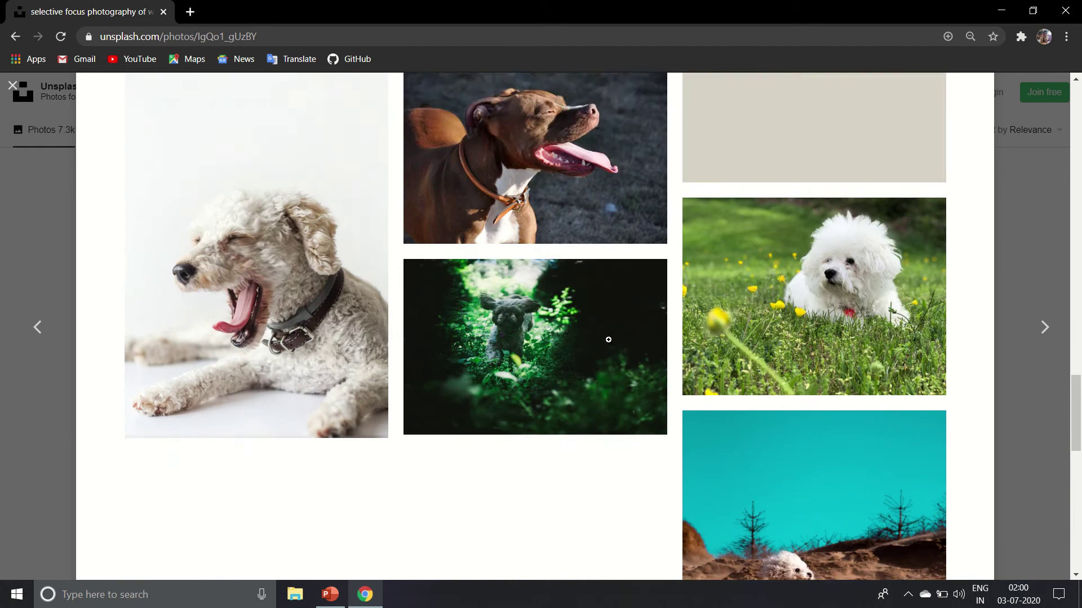
pyautogui.scroll(-10, 608, 339)
pyautogui.scroll(20, 608, 339)
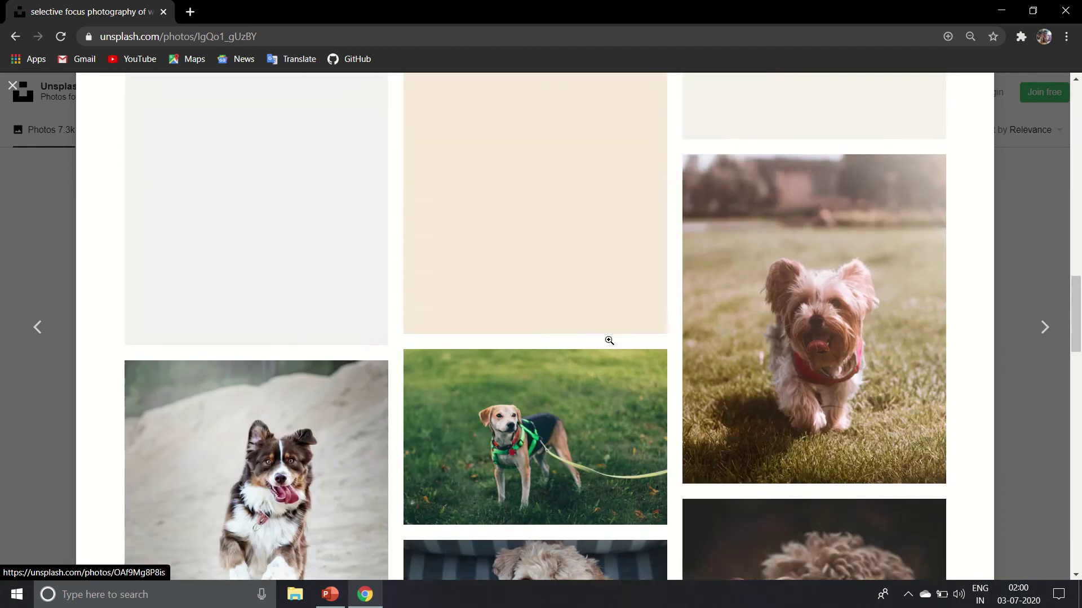
pyautogui.scroll(15, 608, 341)
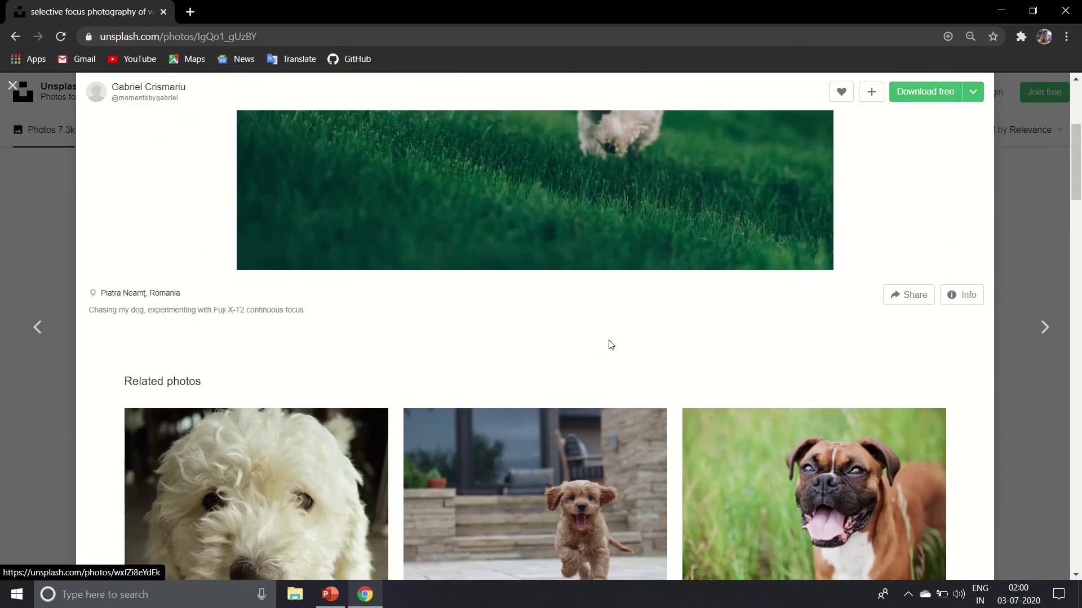
pyautogui.scroll(-3, 609, 344)
# Reopen the brown puppy photo from the related photos and look through its suggestions again.
pyautogui.click(609, 340)
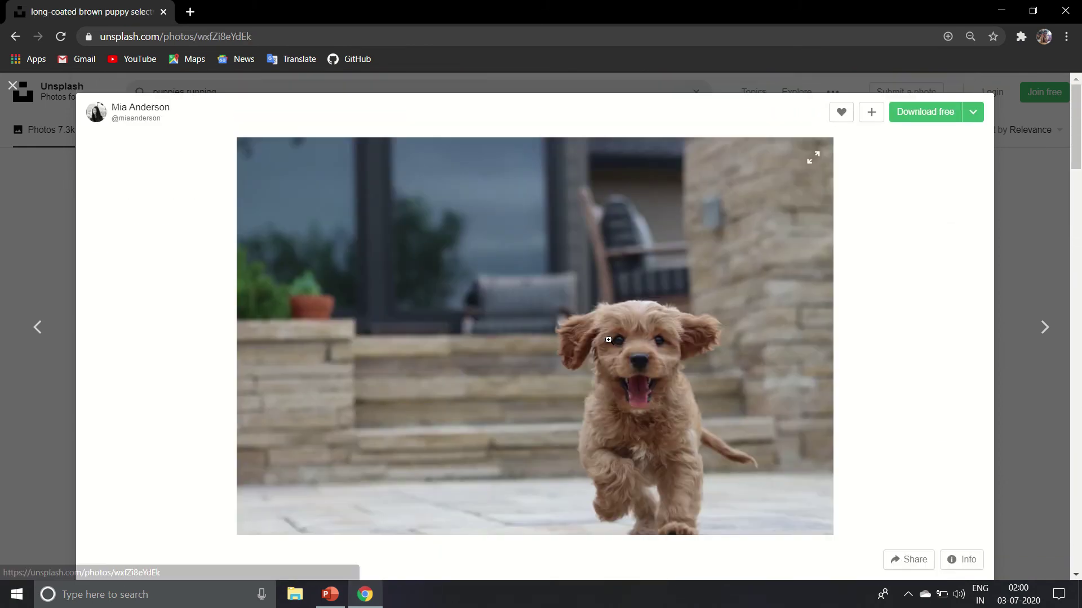
pyautogui.scroll(-15, 608, 340)
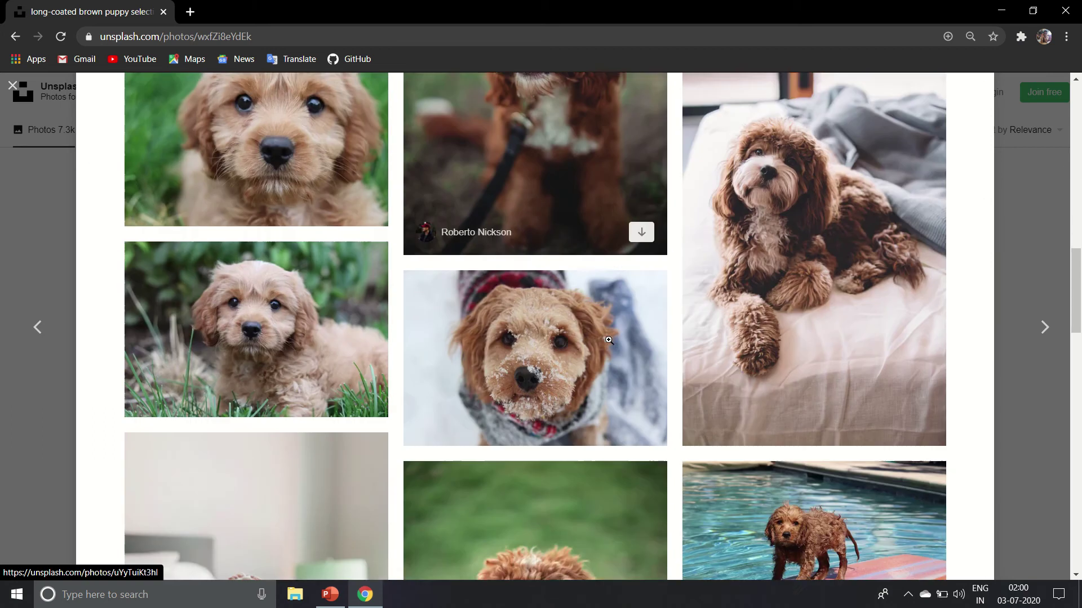
pyautogui.scroll(-18, 608, 340)
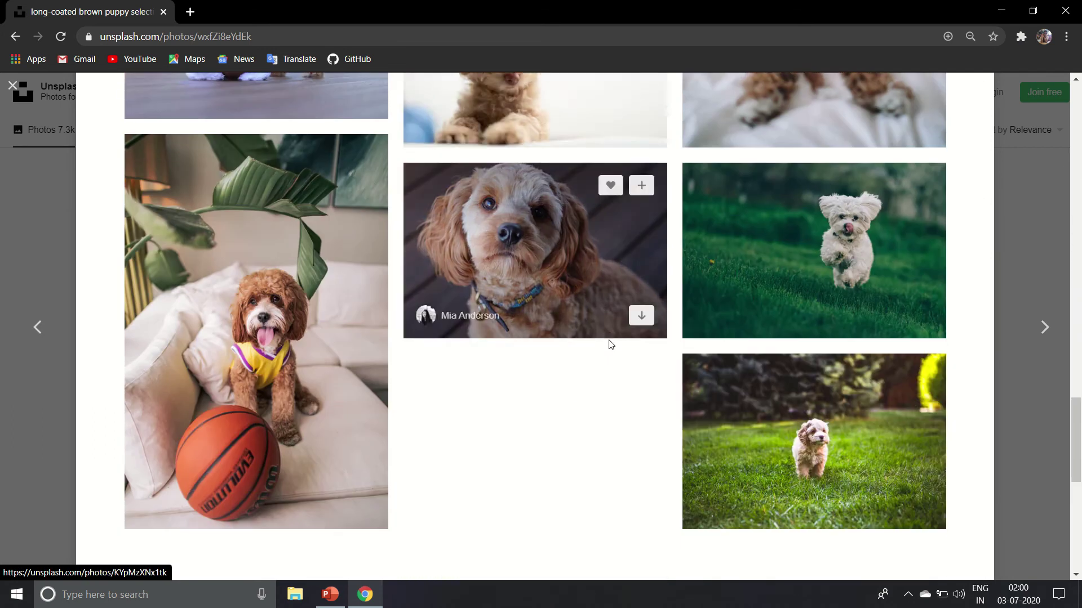
pyautogui.scroll(-2, 611, 345)
pyautogui.scroll(3, 611, 344)
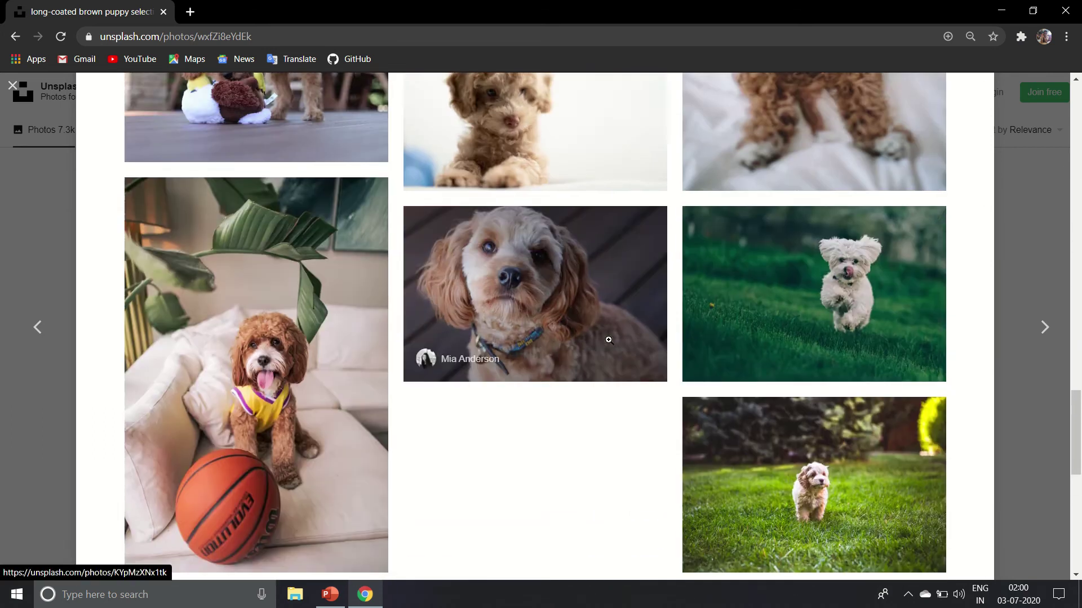
pyautogui.scroll(-1, 608, 339)
# Return to the white dog on green grass and look for another running dog among its related photos.
pyautogui.click(766, 195)
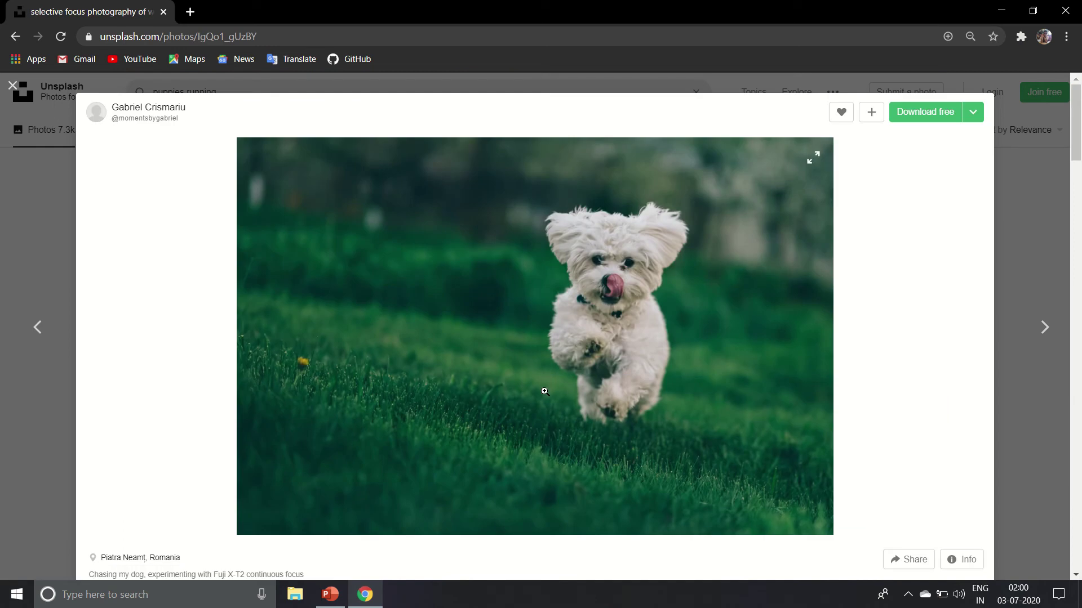
pyautogui.scroll(-12, 544, 392)
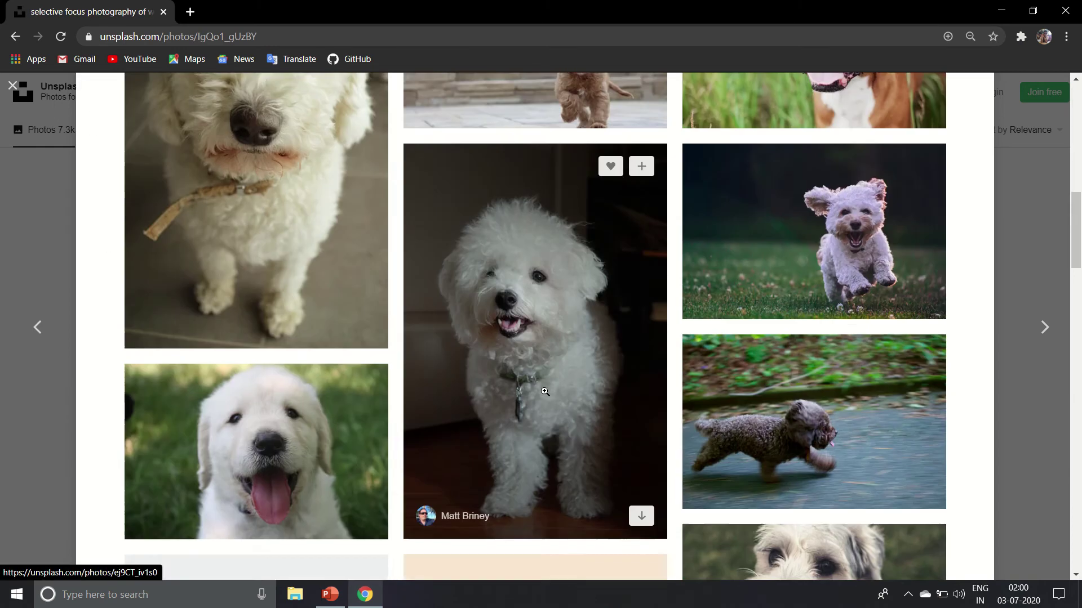
pyautogui.scroll(-3, 545, 392)
pyautogui.scroll(1, 544, 391)
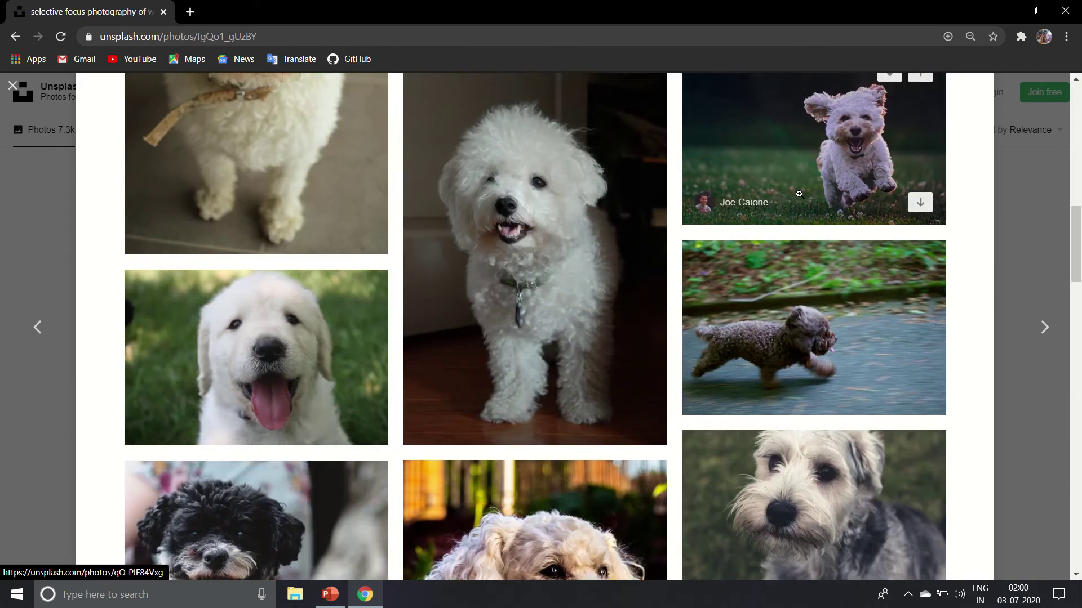
# Open the related photo of the fluffy white cockapoo running, download it in Original Size (5184x3456), and dismiss the thank-you message.
pyautogui.click(799, 194)
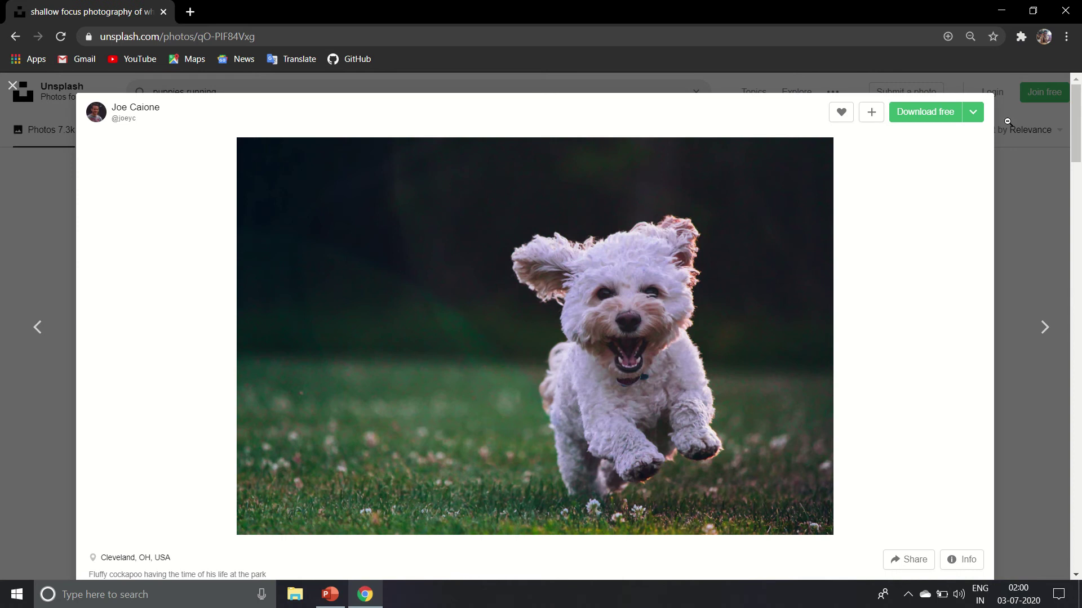
pyautogui.click(970, 112)
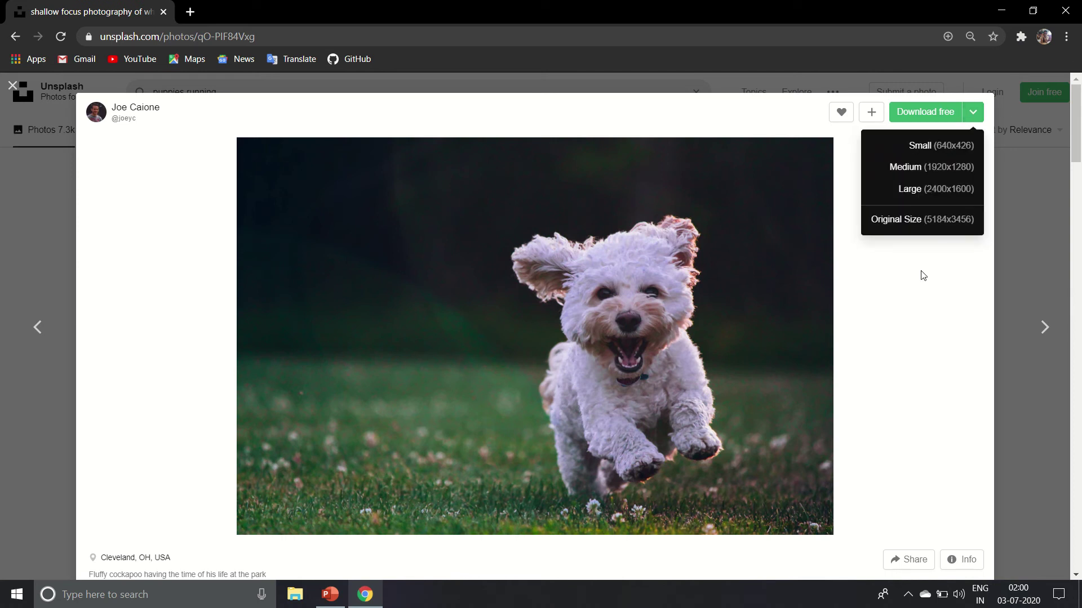
pyautogui.click(954, 232)
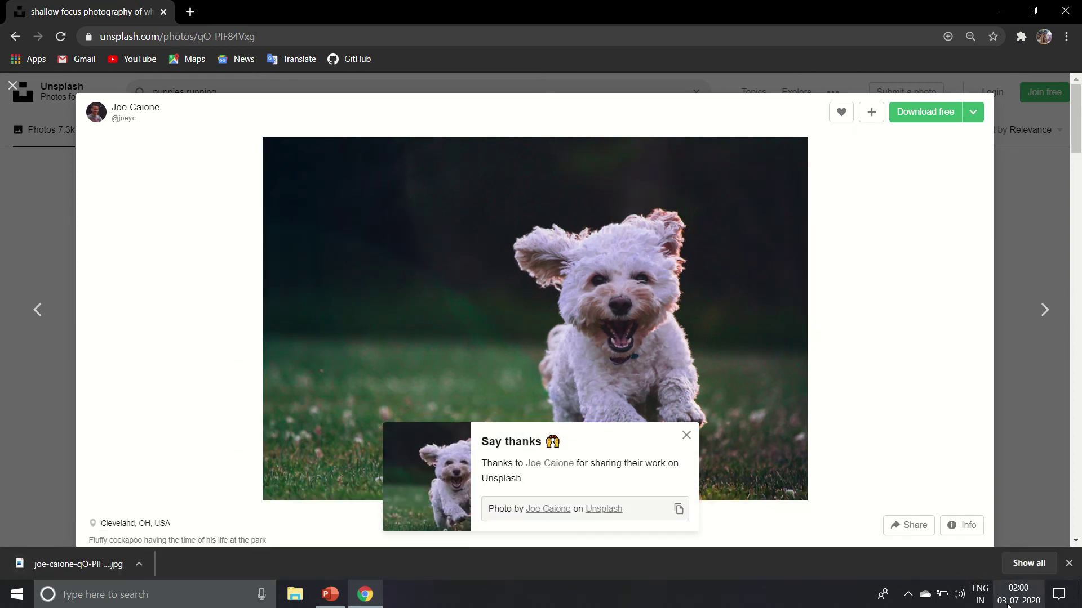
pyautogui.click(686, 435)
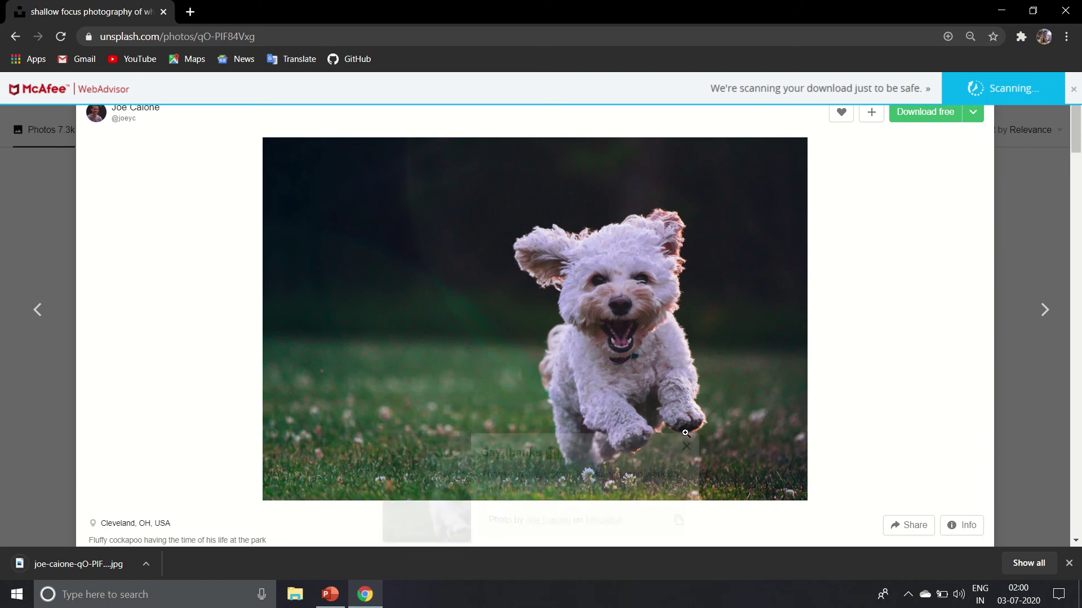
# Show the desktop and launch Figma.
pyautogui.press('super+Tab')
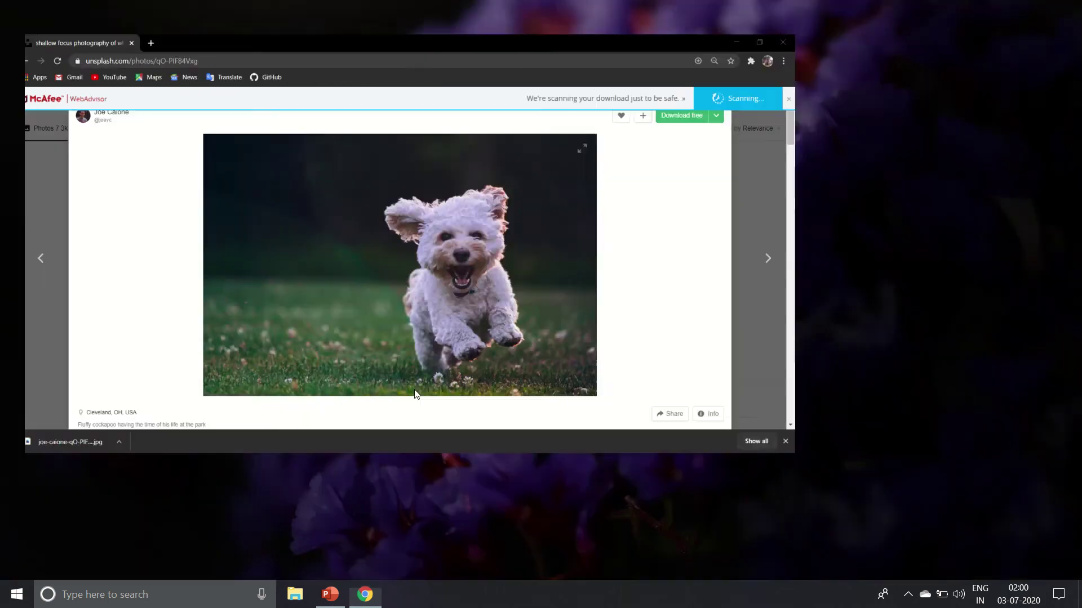
pyautogui.press('super+d')
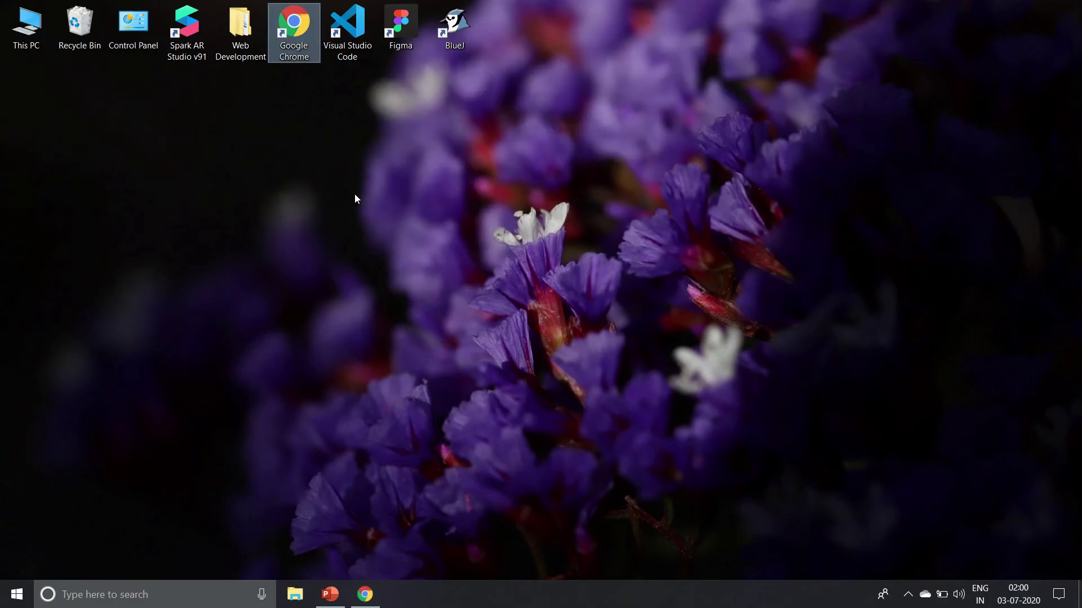
pyautogui.click(410, 20)
pyautogui.doubleClick(410, 21)
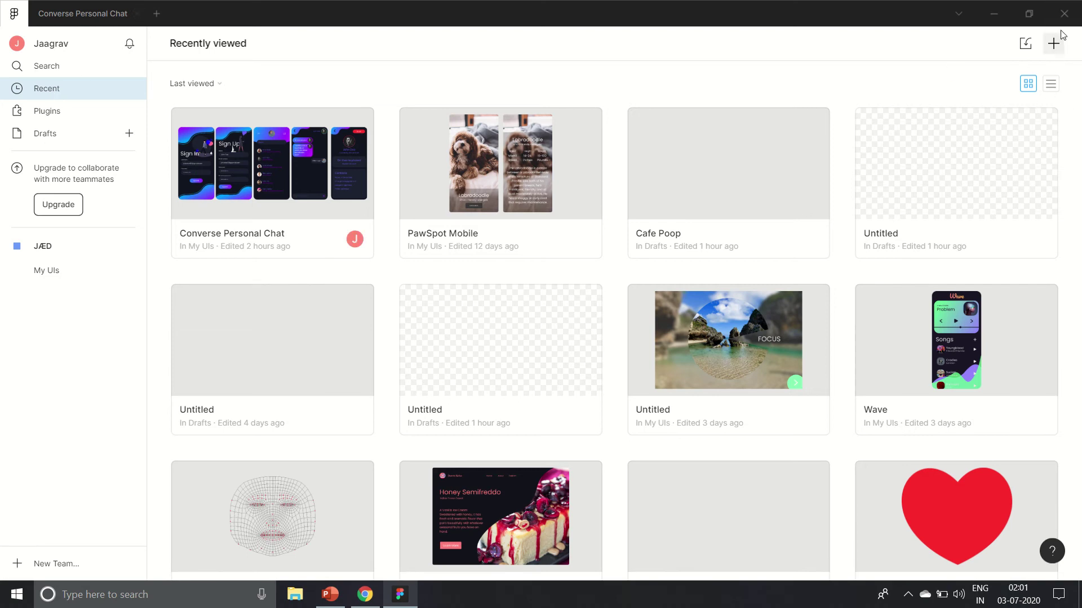
# Create a new design file and rename it "Poochie".
pyautogui.click(1055, 51)
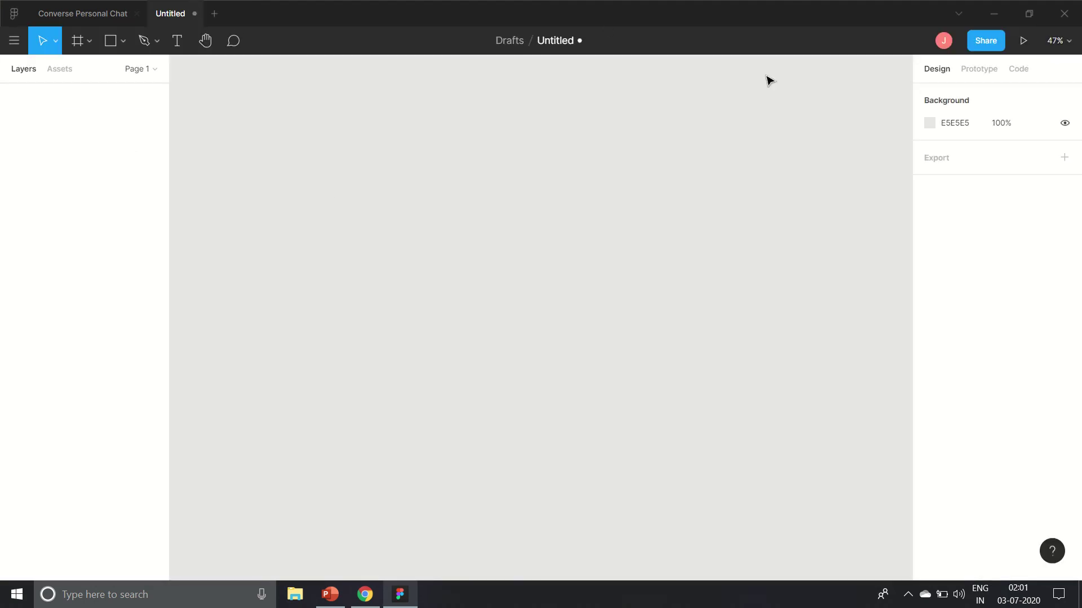
pyautogui.click(546, 40)
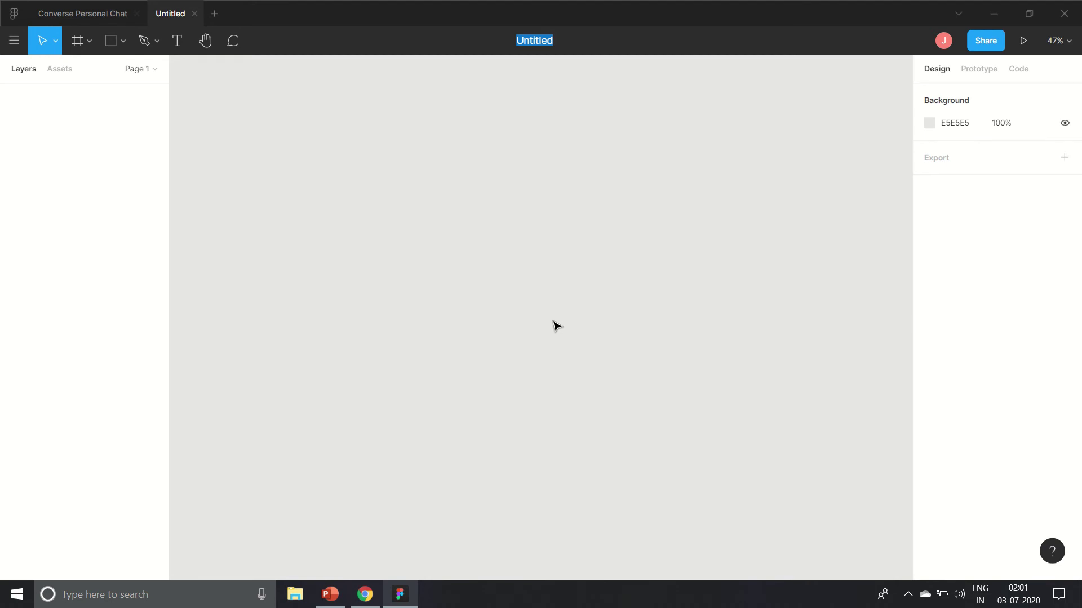
pyautogui.write('Poochie')
pyautogui.press('Return')
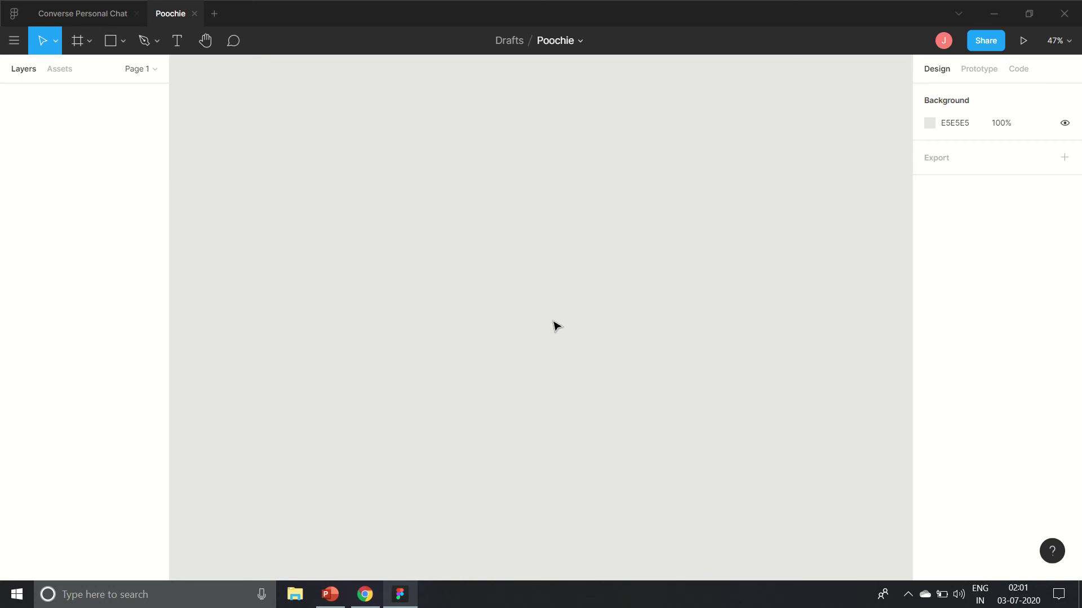
# Add a frame to the empty canvas and set its size to 1080 wide by 720 high.
pyautogui.click(74, 44)
pyautogui.click(338, 195)
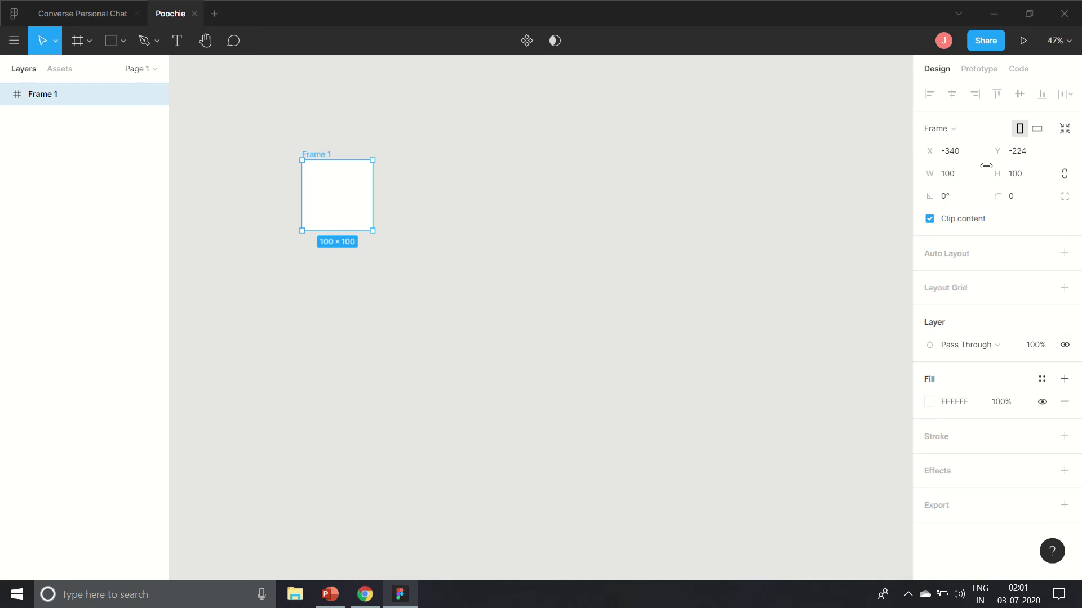
pyautogui.click(961, 179)
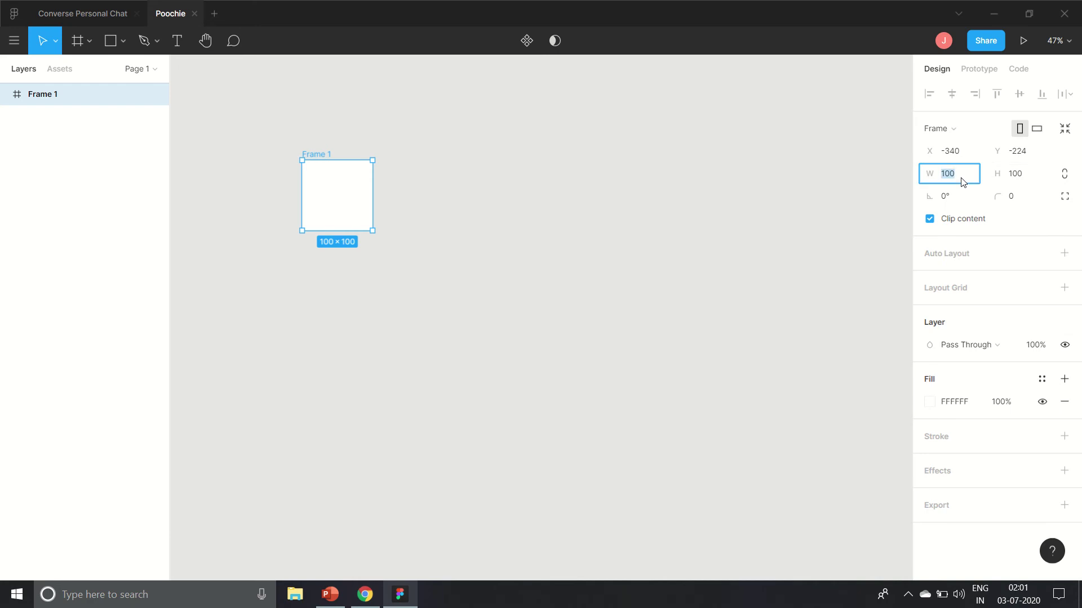
pyautogui.write('1080')
pyautogui.click(1035, 180)
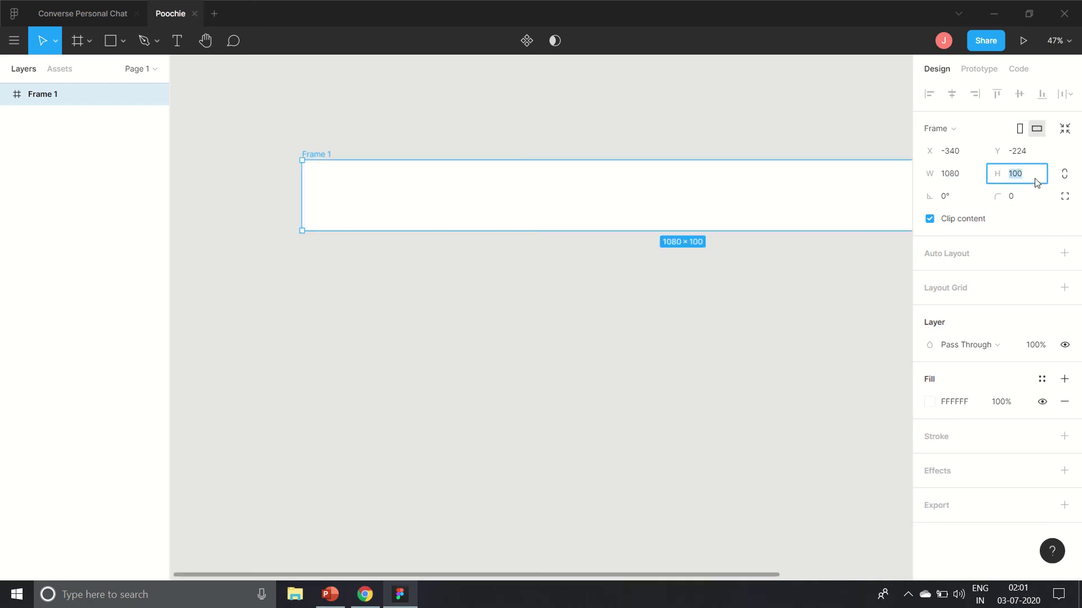
pyautogui.write('720')
pyautogui.press('Return')
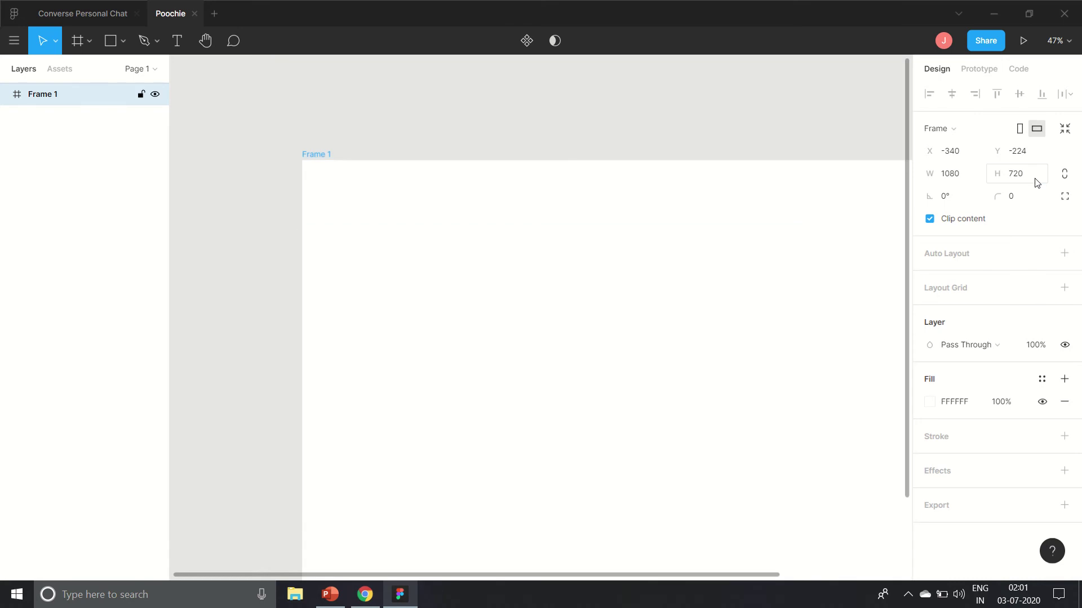
# Bring the puppy photo by joe-caione from the Downloads folder into the Figma frame.
pyautogui.scroll(-3, 357, 198)
pyautogui.hscroll(3, 357, 198)
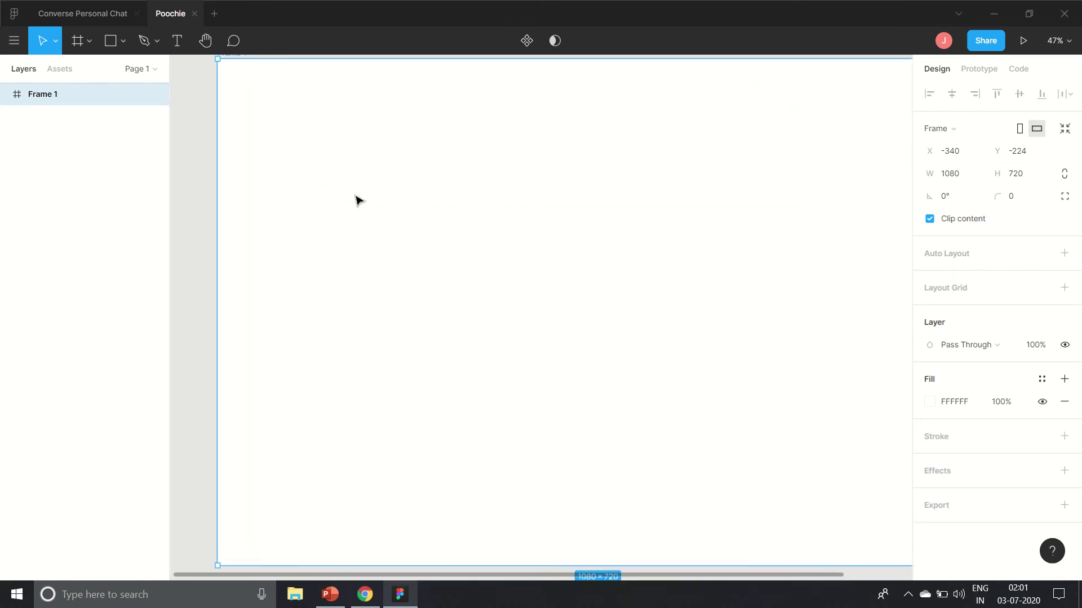
pyautogui.hotkey('shift', '1')
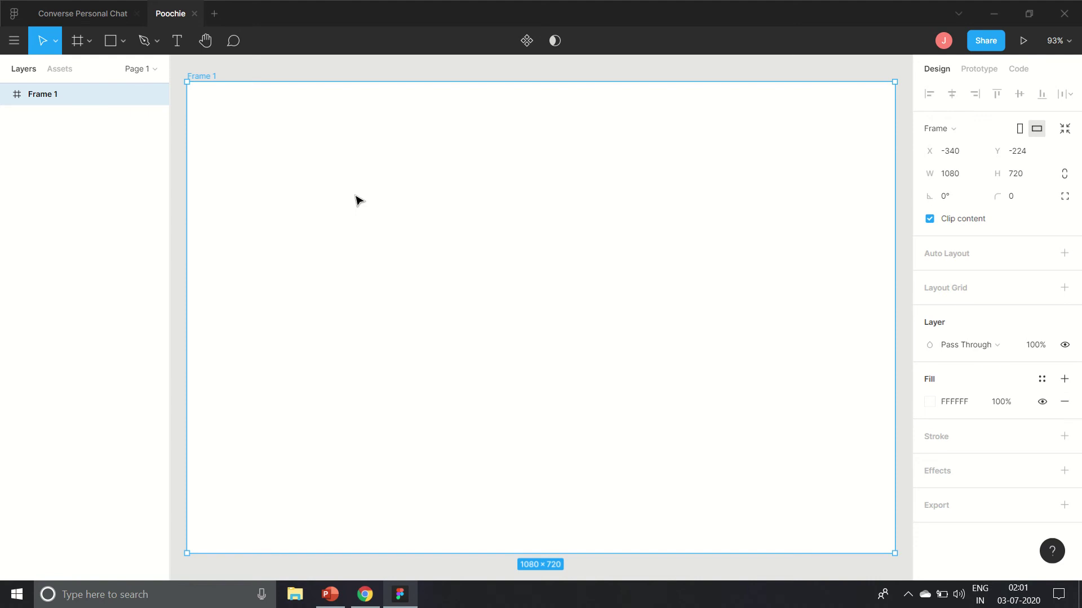
pyautogui.click(296, 598)
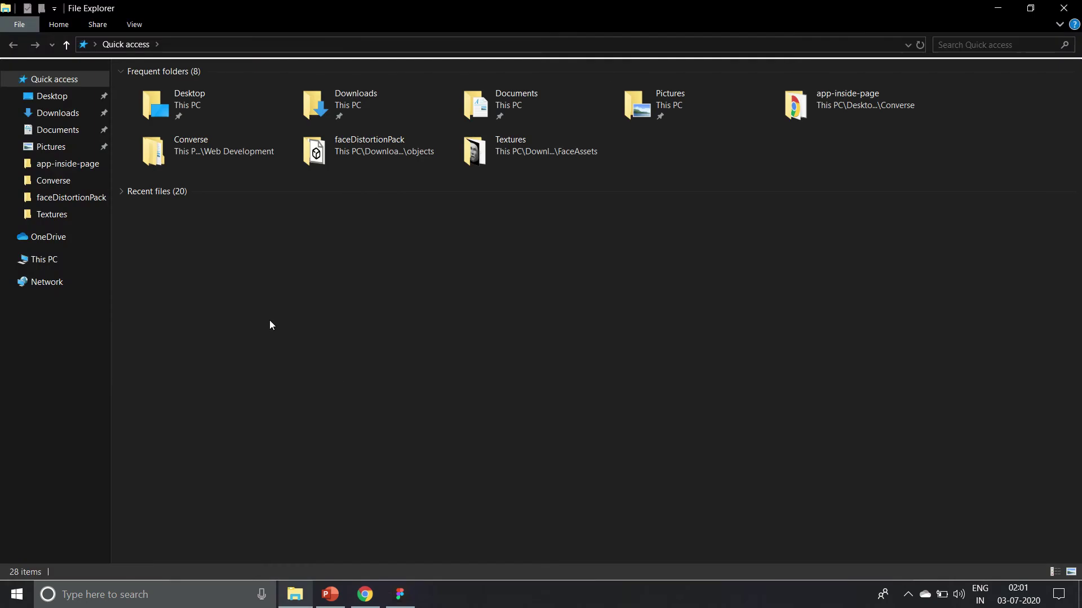
pyautogui.doubleClick(409, 113)
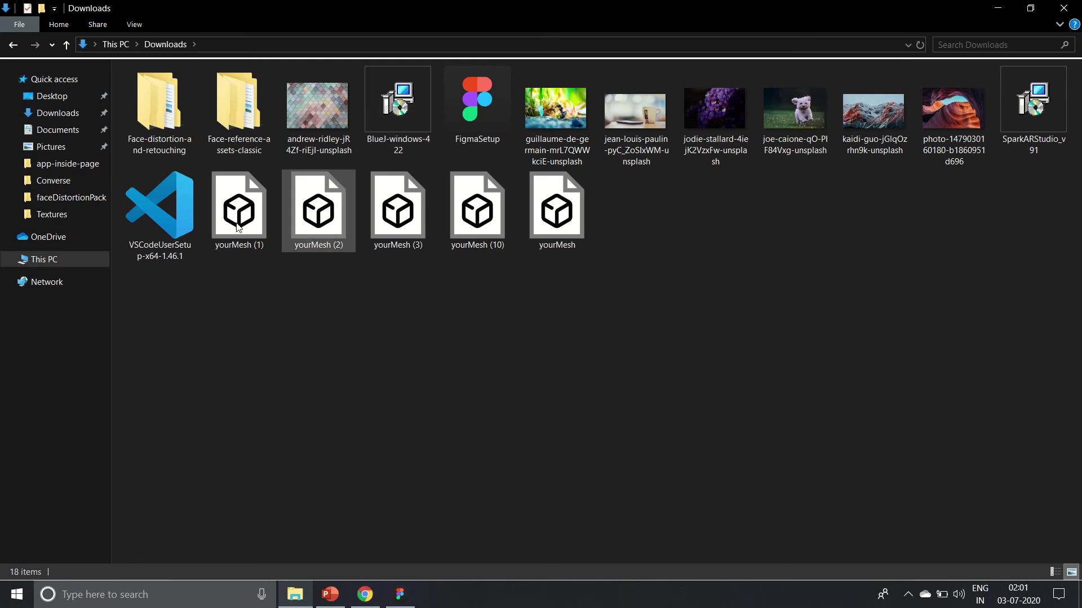
pyautogui.moveTo(795, 110); pyautogui.dragTo(576, 294)
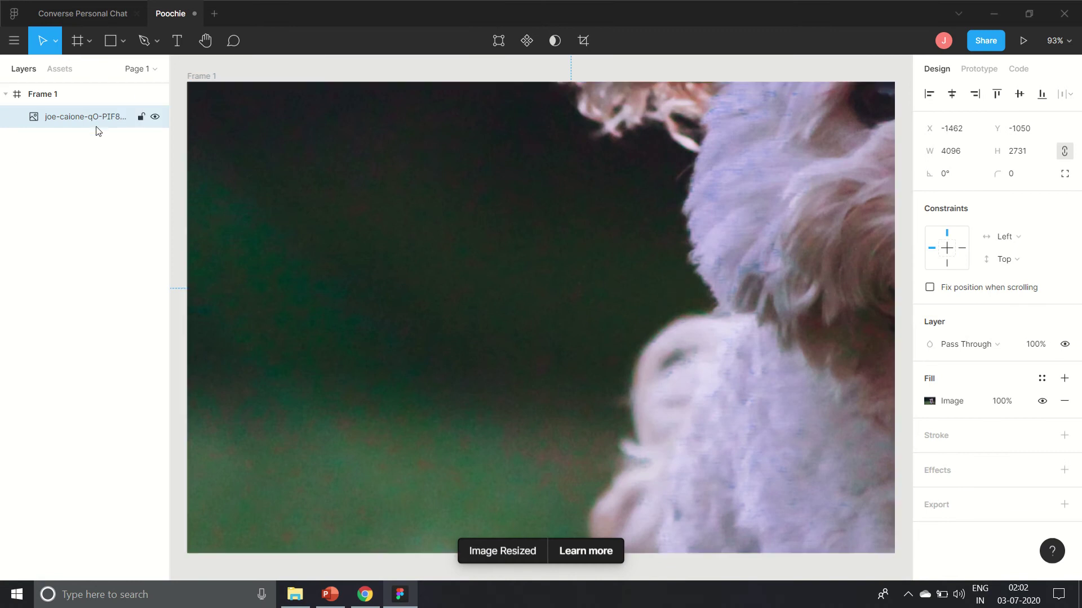
# Set the photo's width to 1080 with proportions kept, and centre it horizontally and vertically in the frame.
pyautogui.click(956, 154)
pyautogui.press('Return')
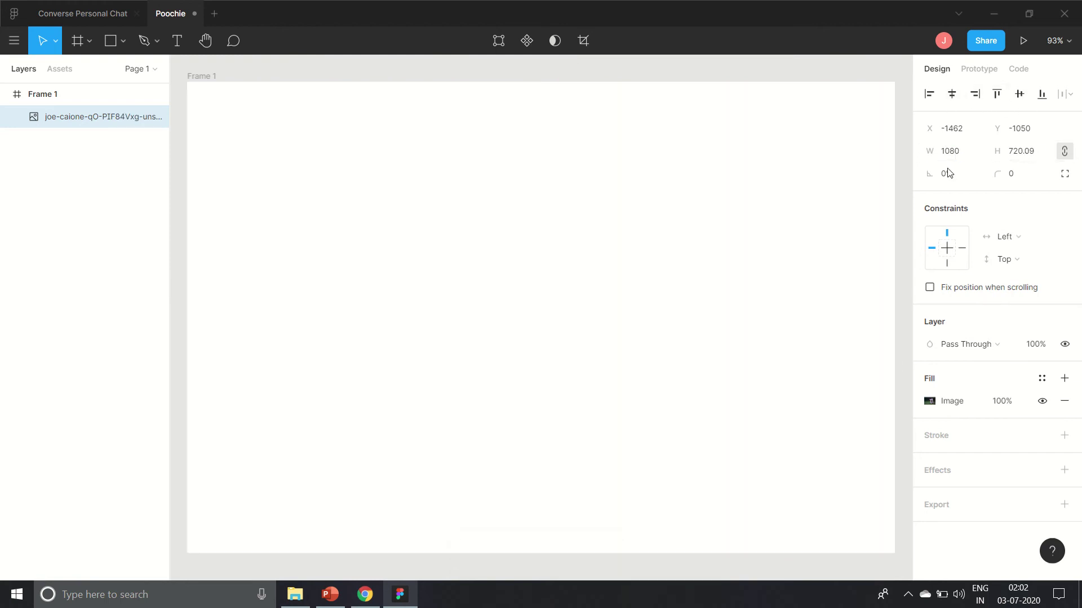
pyautogui.scroll(3, 527, 426)
pyautogui.scroll(-3, 527, 426)
pyautogui.scroll(1, 527, 425)
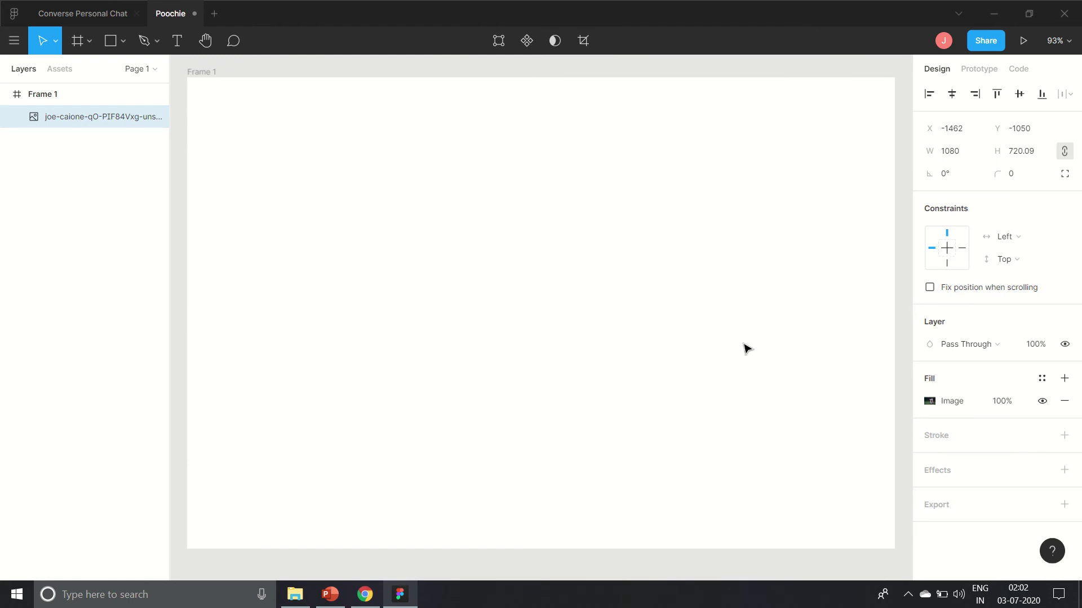
pyautogui.click(951, 94)
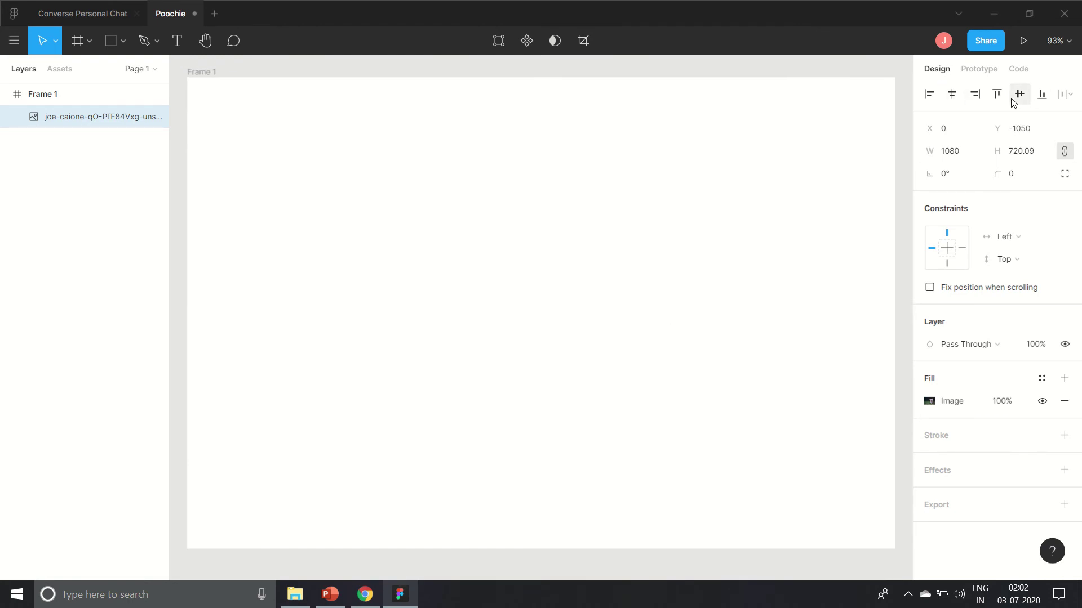
pyautogui.click(1022, 100)
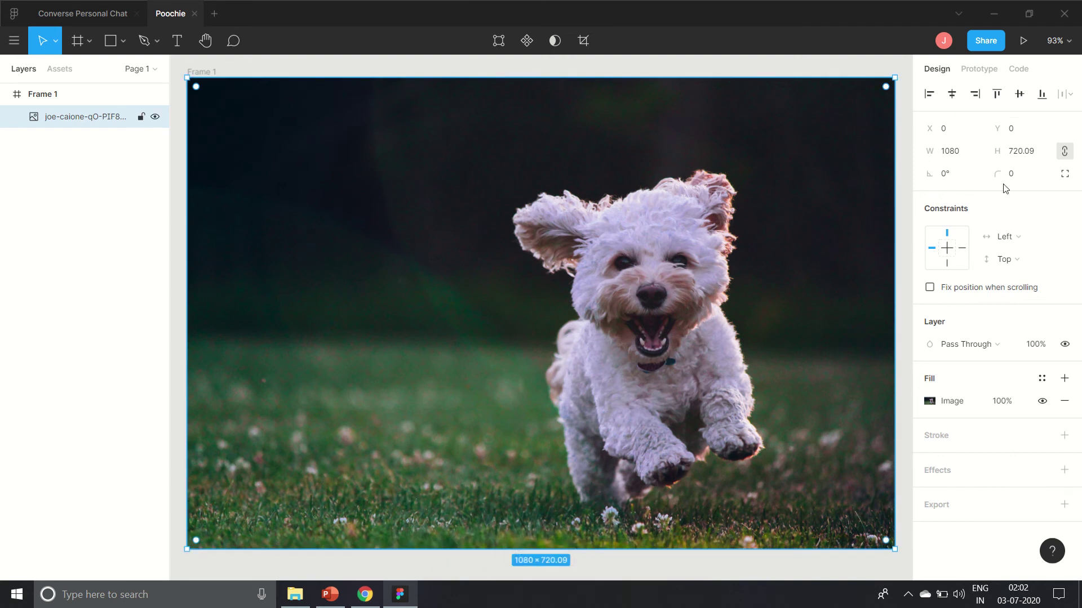
# Round the corners of Frame 1, not of the photo, with a radius of 30.
pyautogui.moveTo(996, 177); pyautogui.dragTo(347, 201)
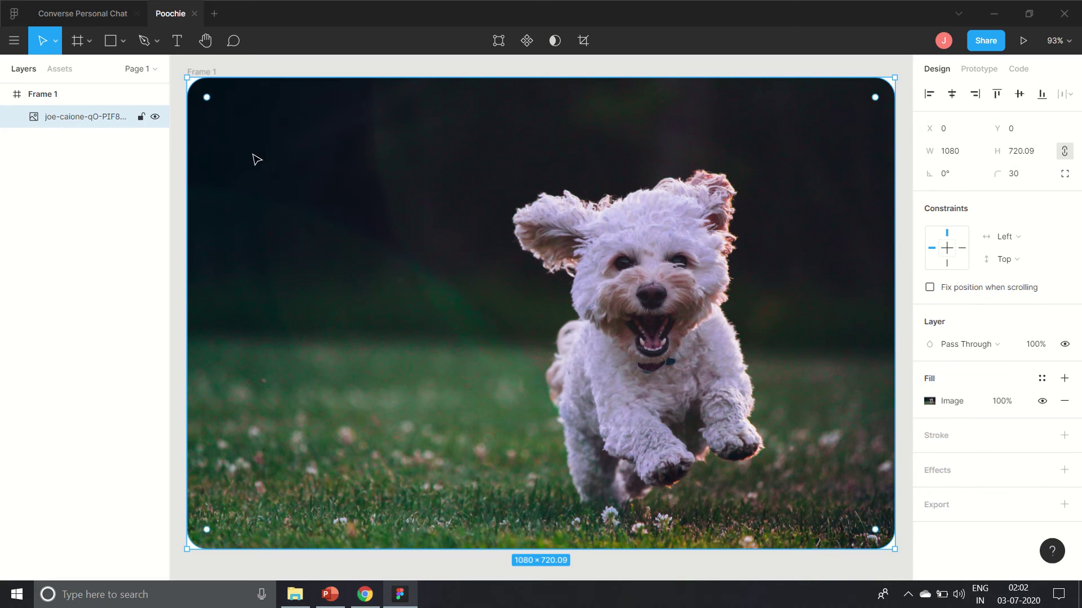
pyautogui.hotkey('ctrl', 'z')
pyautogui.click(40, 92)
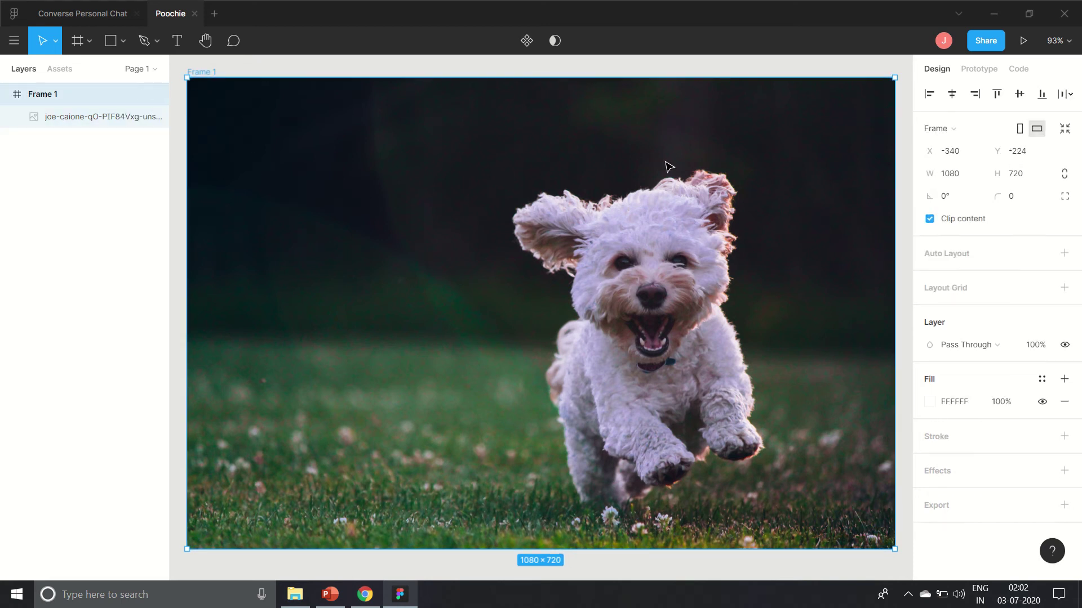
pyautogui.click(1014, 203)
pyautogui.write('30')
pyautogui.press('Return')
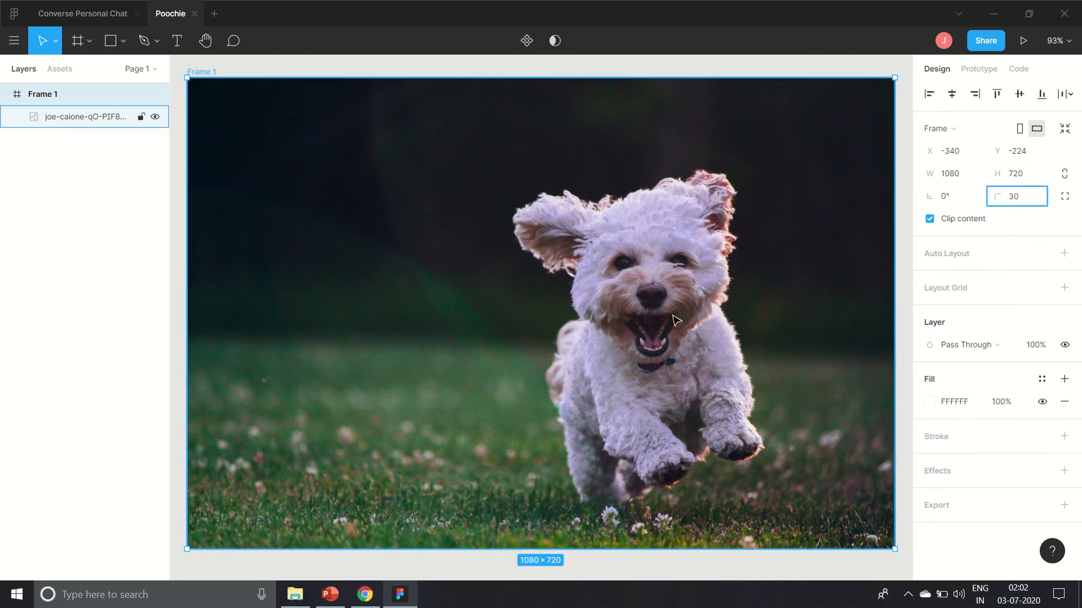
pyautogui.click(676, 321)
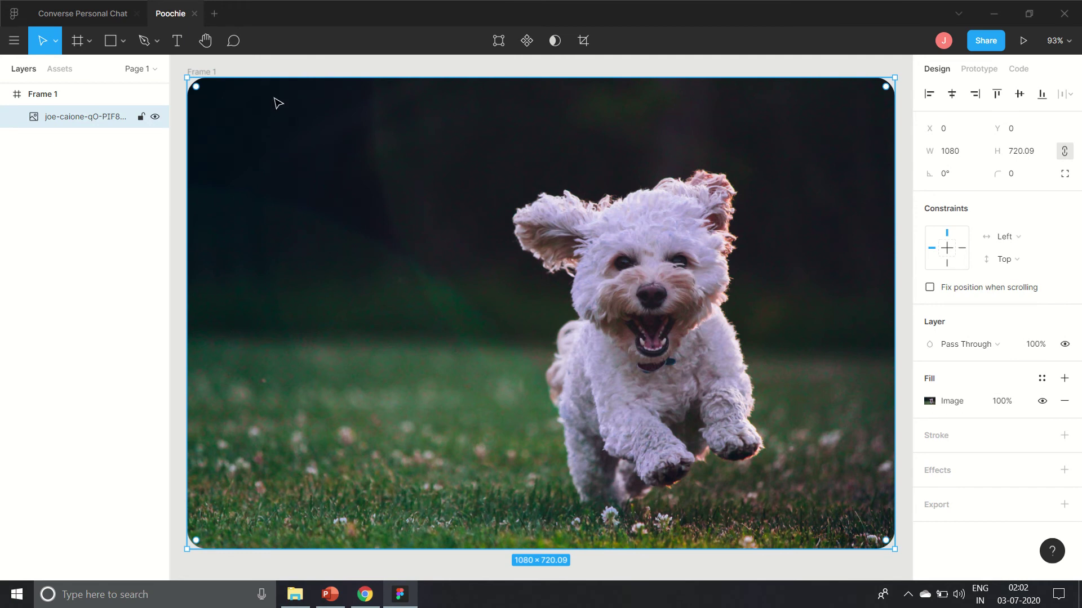
# Add a text box about 242 by 65 in the dark area near the frame's upper-left corner, containing "Poochie", layered above the photo.
pyautogui.click(176, 40)
pyautogui.moveTo(261, 124); pyautogui.dragTo(420, 166)
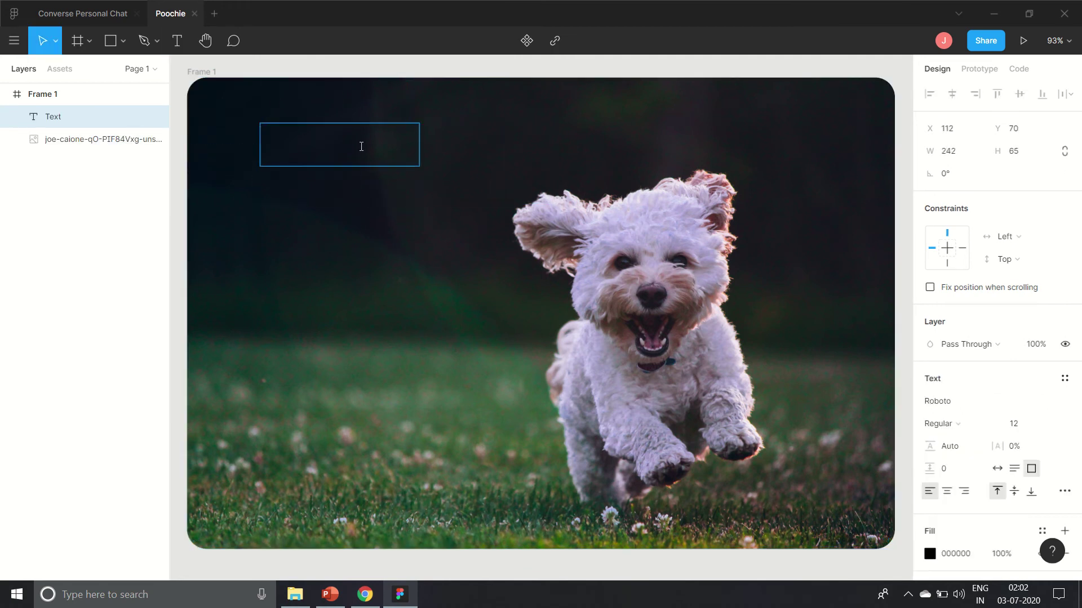
pyautogui.write('Pp')
pyautogui.moveTo(61, 116); pyautogui.dragTo(86, 152)
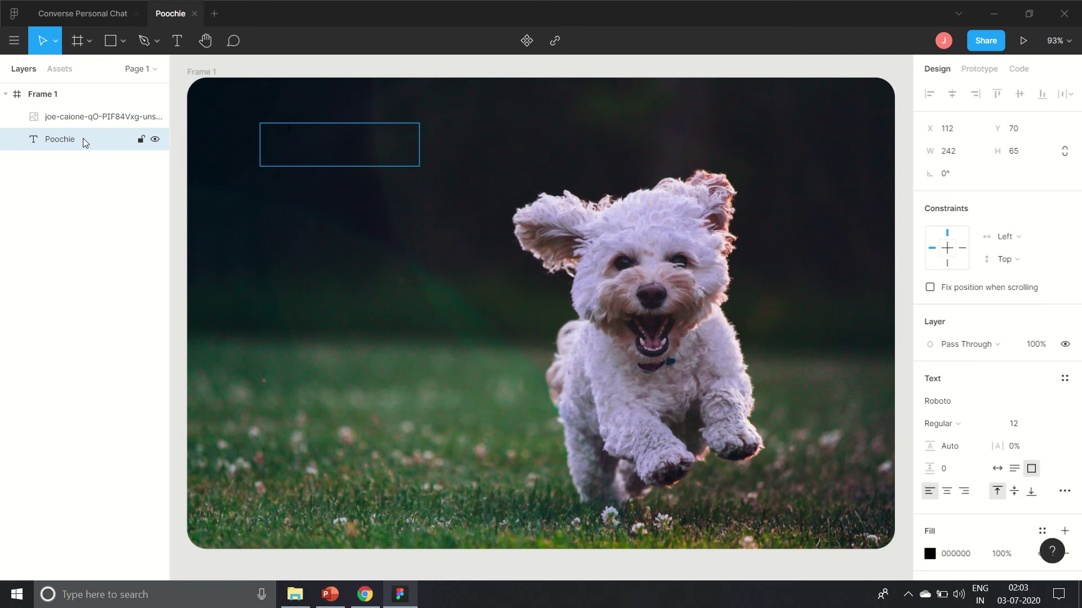
pyautogui.moveTo(83, 137); pyautogui.dragTo(73, 109)
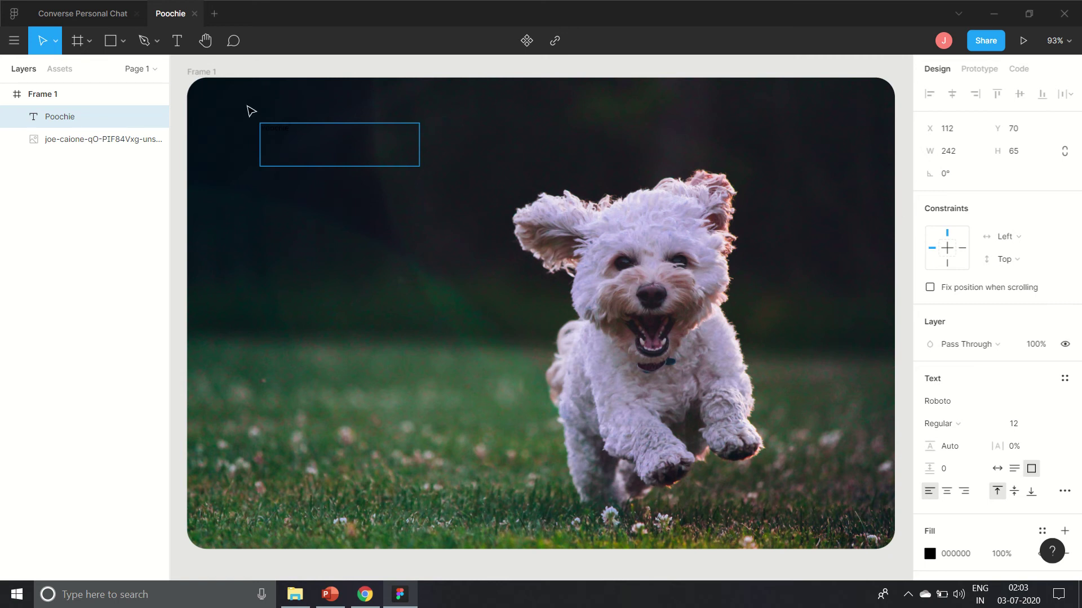
# Change the fill colour of the Poochie text to white (FFFFFF).
pyautogui.doubleClick(121, 116)
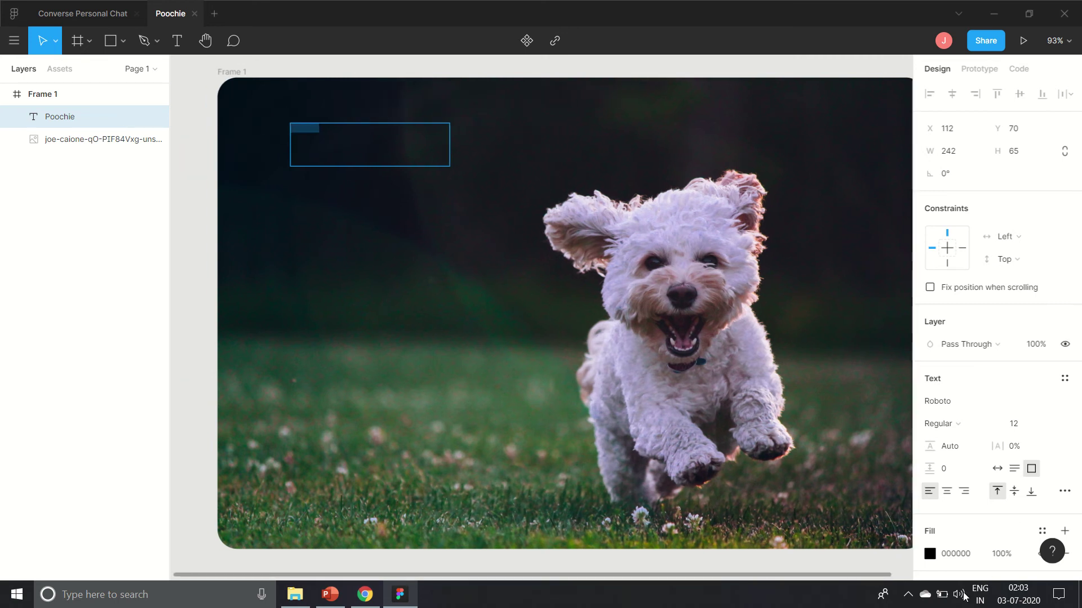
pyautogui.click(930, 554)
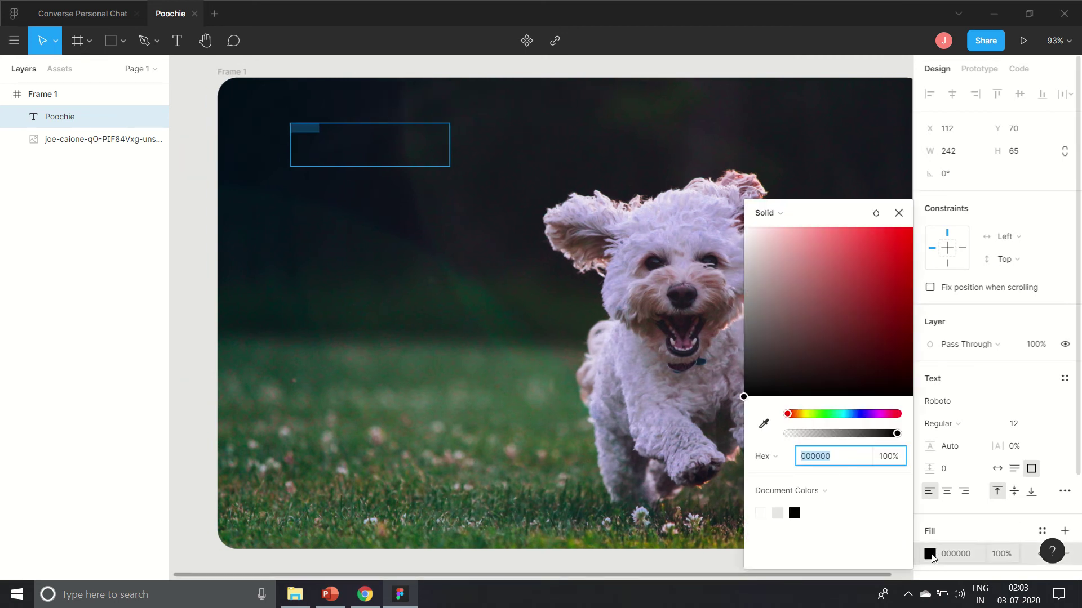
pyautogui.click(761, 512)
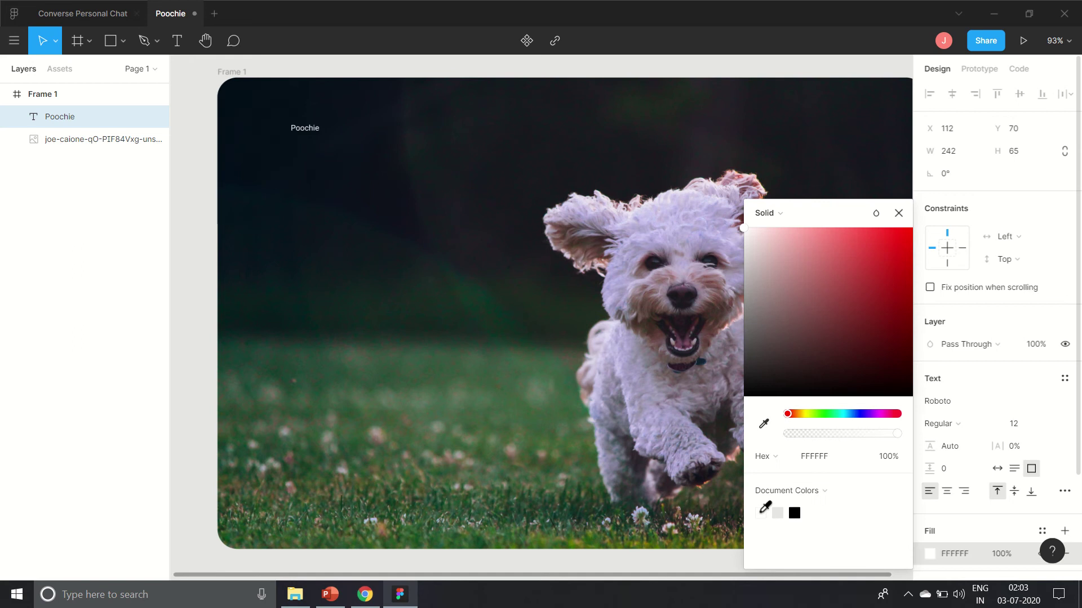
pyautogui.click(902, 219)
# Set the font of the Poochie text to Pacifico.
pyautogui.click(1012, 405)
pyautogui.hotkey('ctrl', 'a')
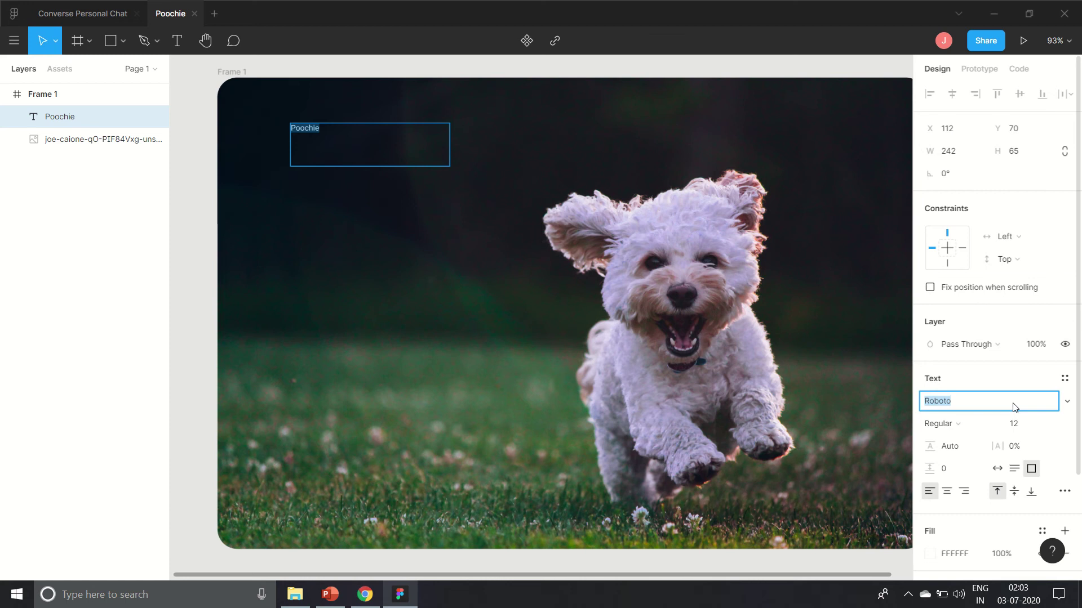
pyautogui.write('P')
pyautogui.press('BackSpace')
pyautogui.press('BackSpace')
pyautogui.write('Pz')
pyautogui.press('BackSpace')
pyautogui.write('cific')
pyautogui.press('Return')
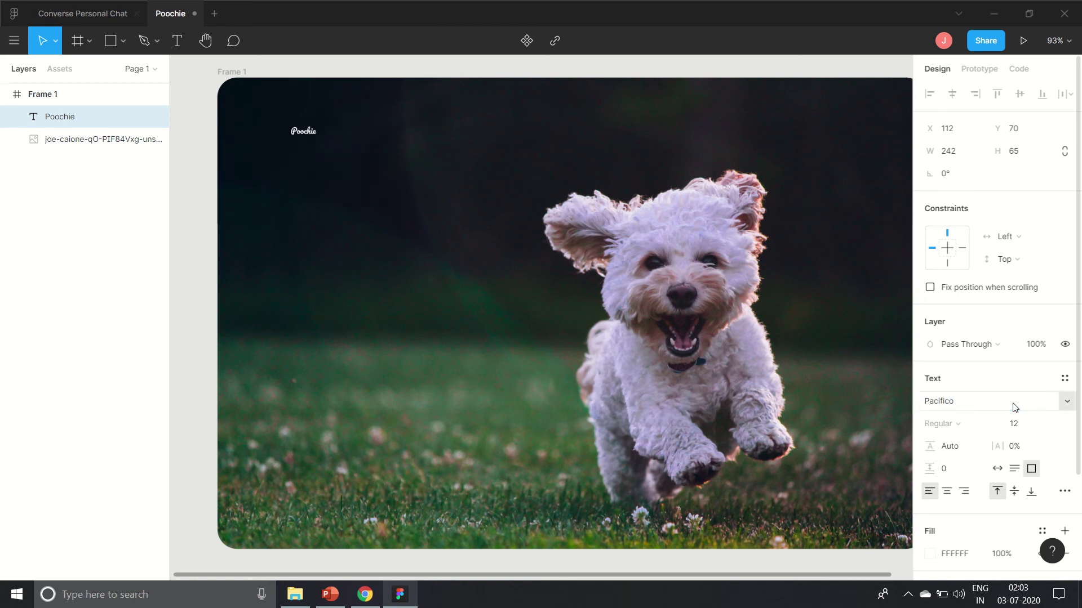
# Set the font size of the Poochie text to 48.
pyautogui.doubleClick(325, 138)
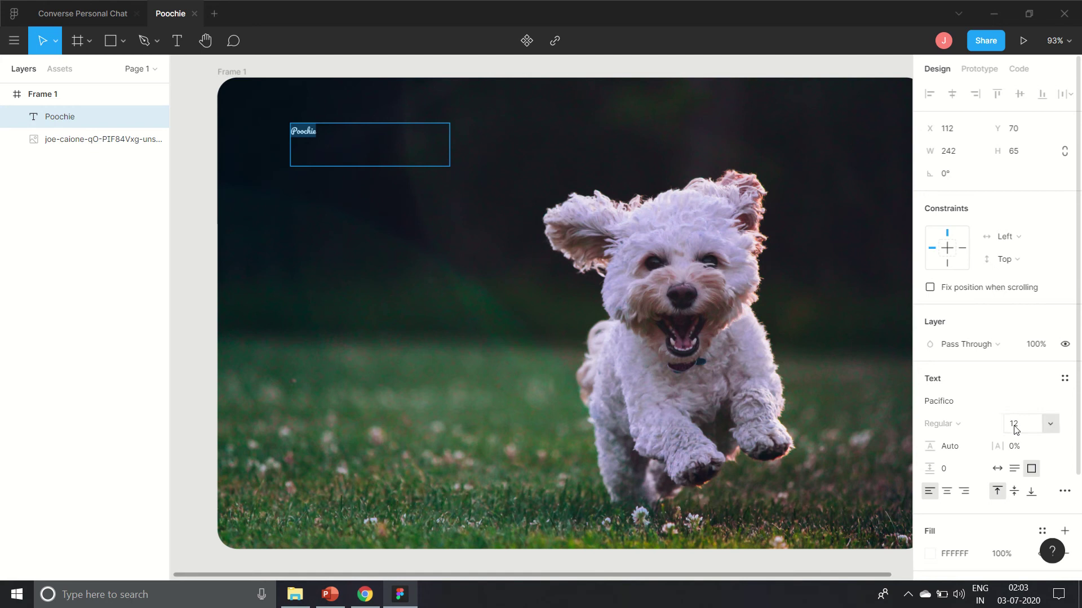
pyautogui.click(1052, 425)
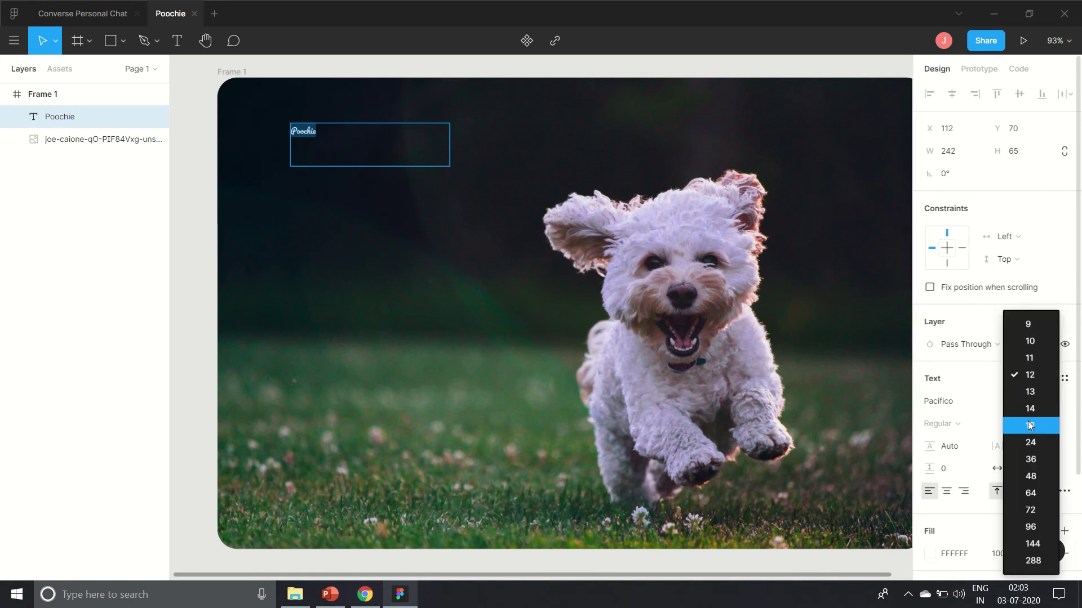
pyautogui.click(1042, 475)
pyautogui.press('Return')
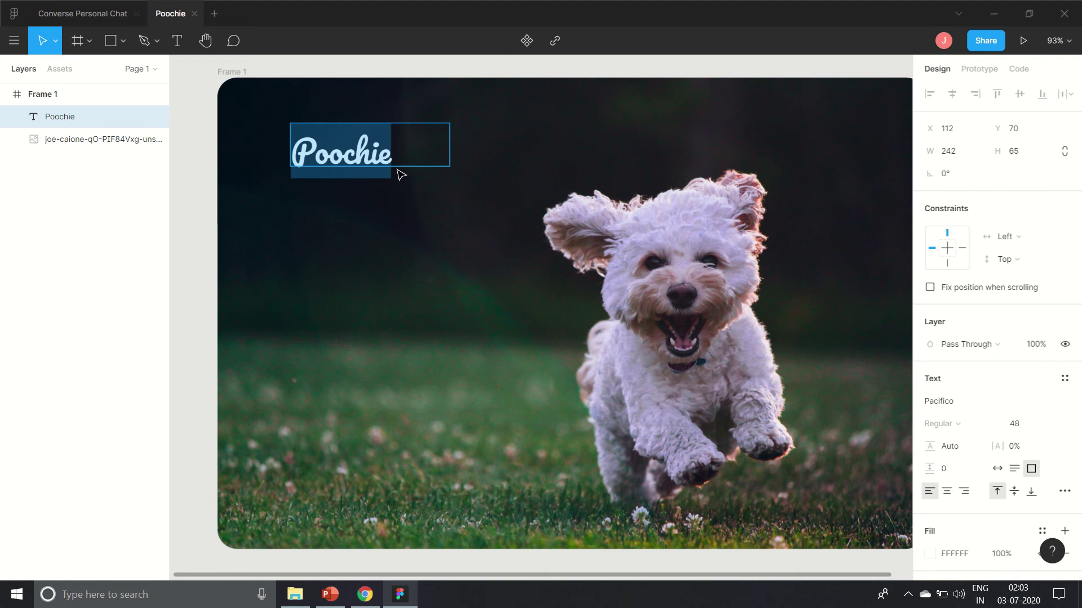
# Shrink the Poochie text box to fit its text and move it to about X 122, Y 42.
pyautogui.click(405, 128)
pyautogui.press('Escape')
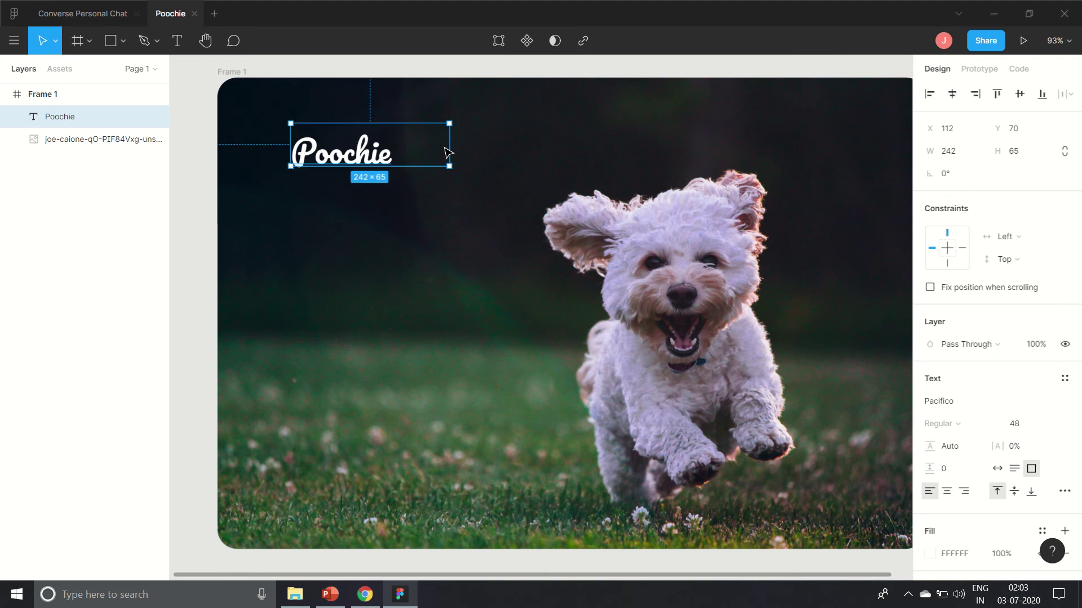
pyautogui.doubleClick(449, 144)
pyautogui.moveTo(341, 157)
pyautogui.mouseDown()
pyautogui.moveTo(356, 135)
pyautogui.moveTo(349, 143)
pyautogui.mouseUp()
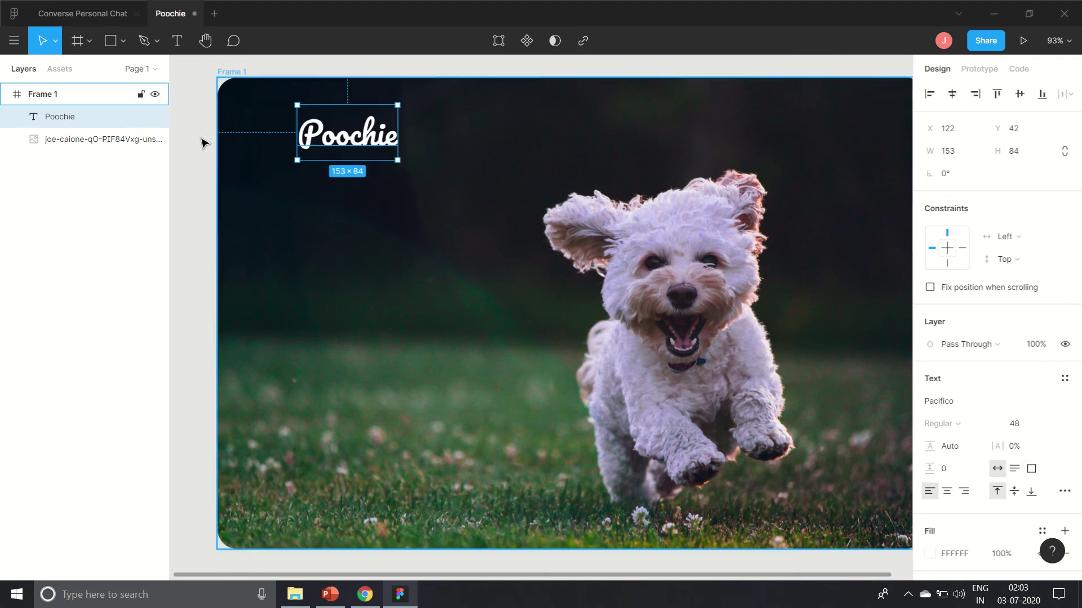
# Switch to the Converse Personal Chat file and copy the menu icon from the home-page header.
pyautogui.click(67, 16)
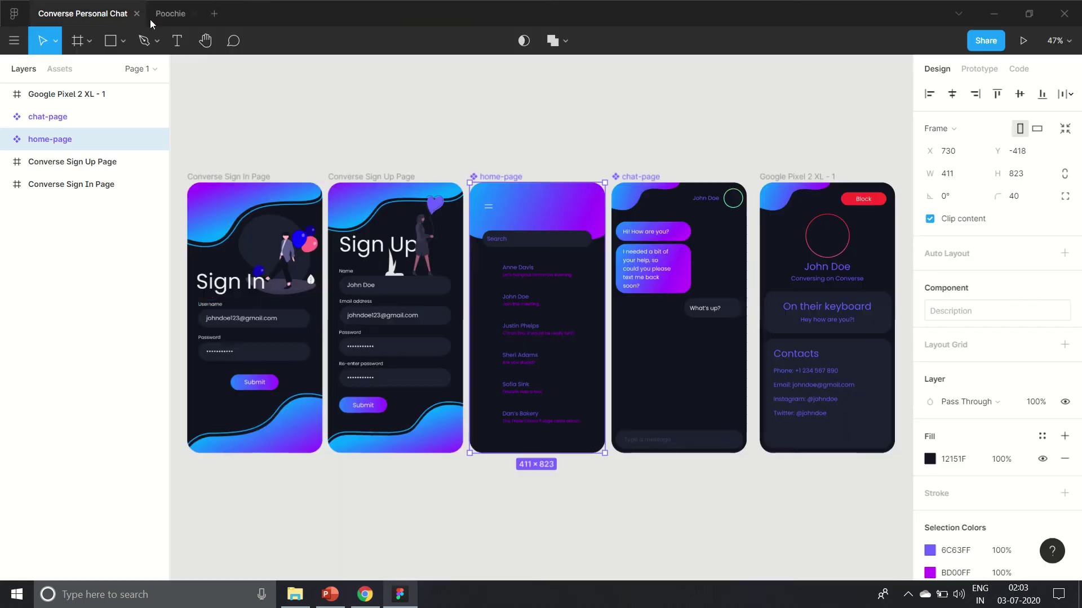
pyautogui.click(488, 212)
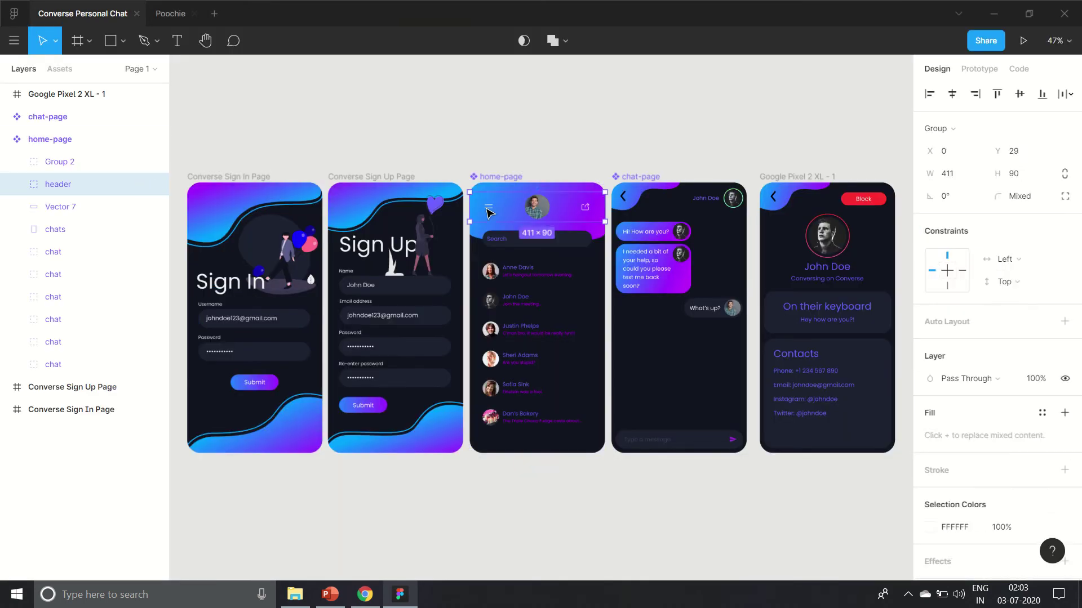
pyautogui.doubleClick(488, 212)
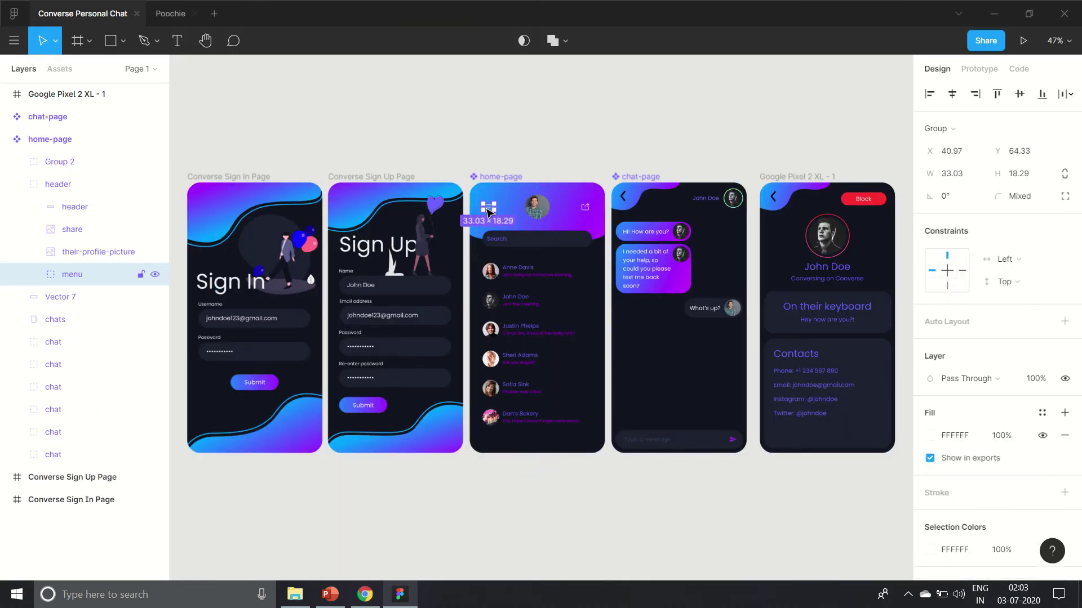
# Paste the menu icon into the Poochie frame and place it just left of the title at about X 63, Y 75.
pyautogui.click(174, 20)
pyautogui.hotkey('ctrl', 'v')
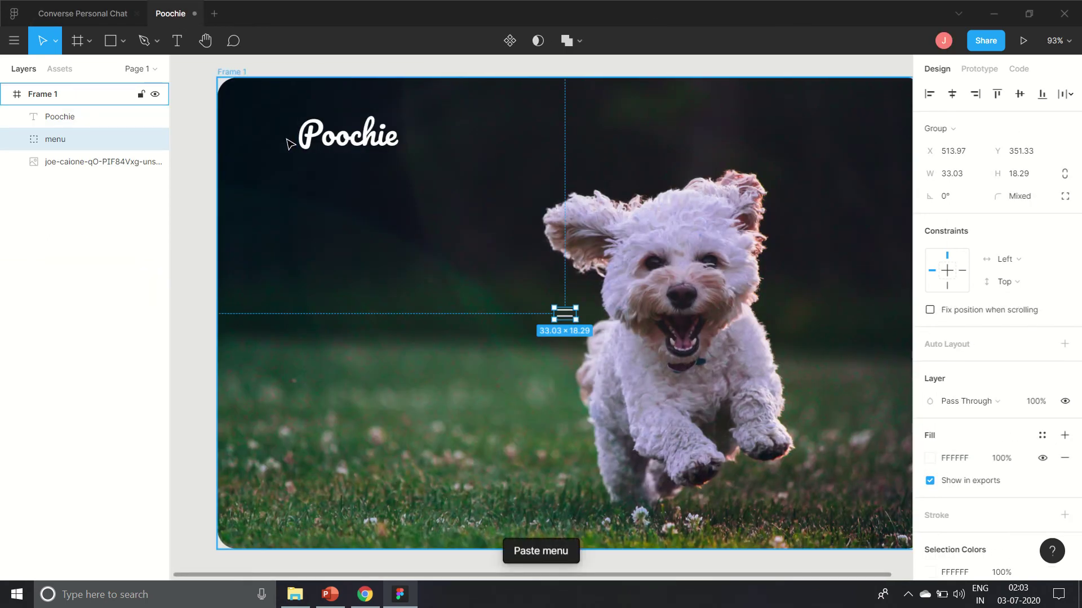
pyautogui.moveTo(569, 317); pyautogui.dragTo(271, 138)
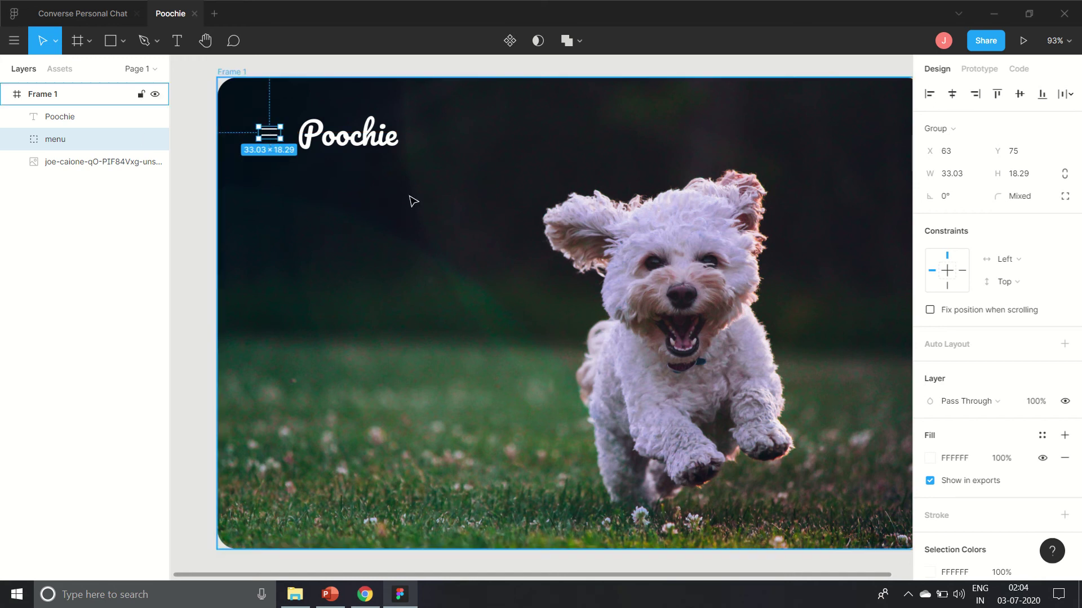
# Draw a text box about 401 by 226 below the menu icon and title, left of the puppy.
pyautogui.click(176, 41)
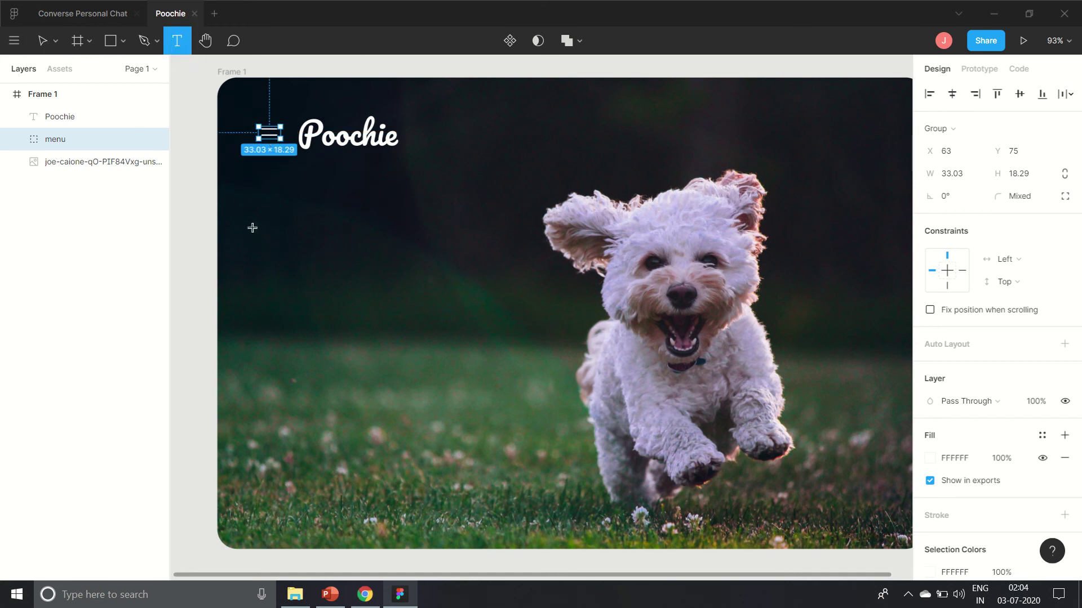
pyautogui.moveTo(253, 228); pyautogui.dragTo(515, 376)
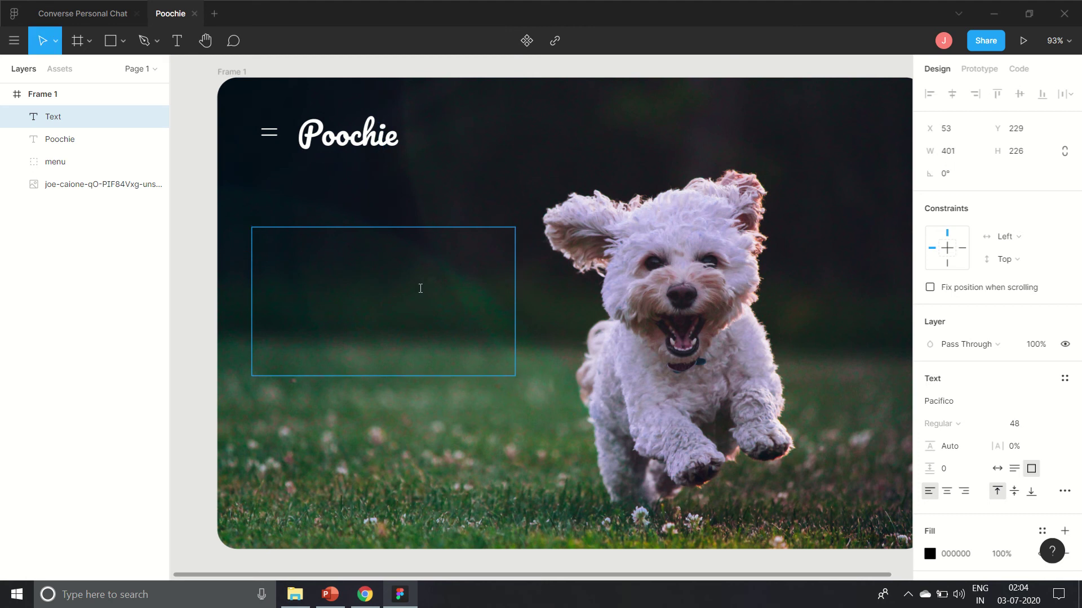
pyautogui.write('T')
pyautogui.press('BackSpace')
pyautogui.write('Bring')
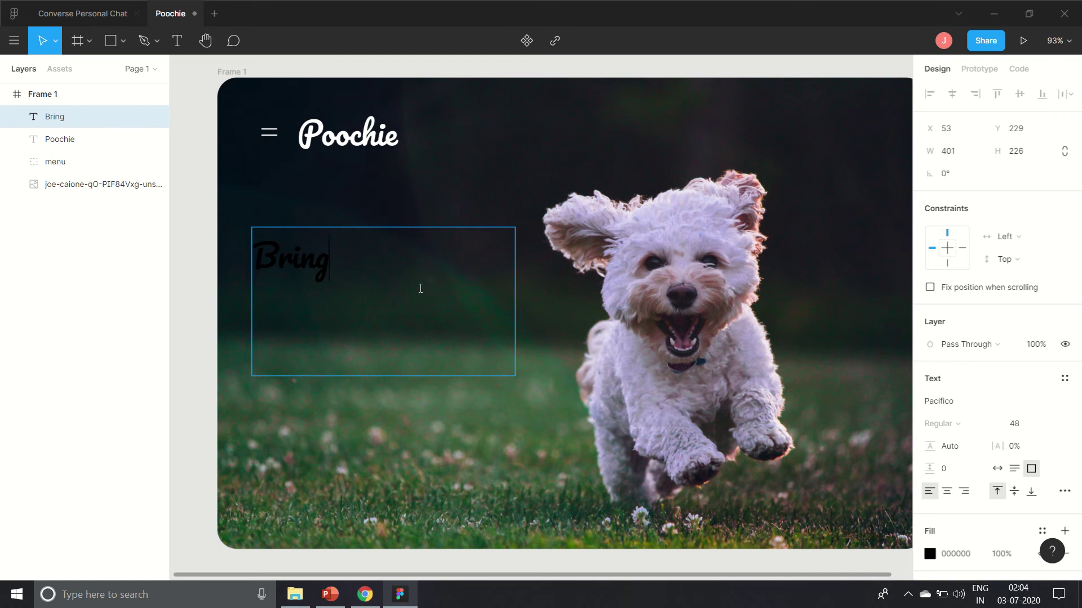
pyautogui.write(' home')
pyautogui.press('BackSpace')
pyautogui.press('BackSpace')
pyautogui.press('BackSpace')
pyautogui.press('BackSpace')
pyautogui.press('BackSpace')
pyautogui.press('BackSpace')
pyautogui.press('BackSpace')
pyautogui.press('BackSpace')
pyautogui.press('BackSpace')
pyautogui.press('BackSpace')
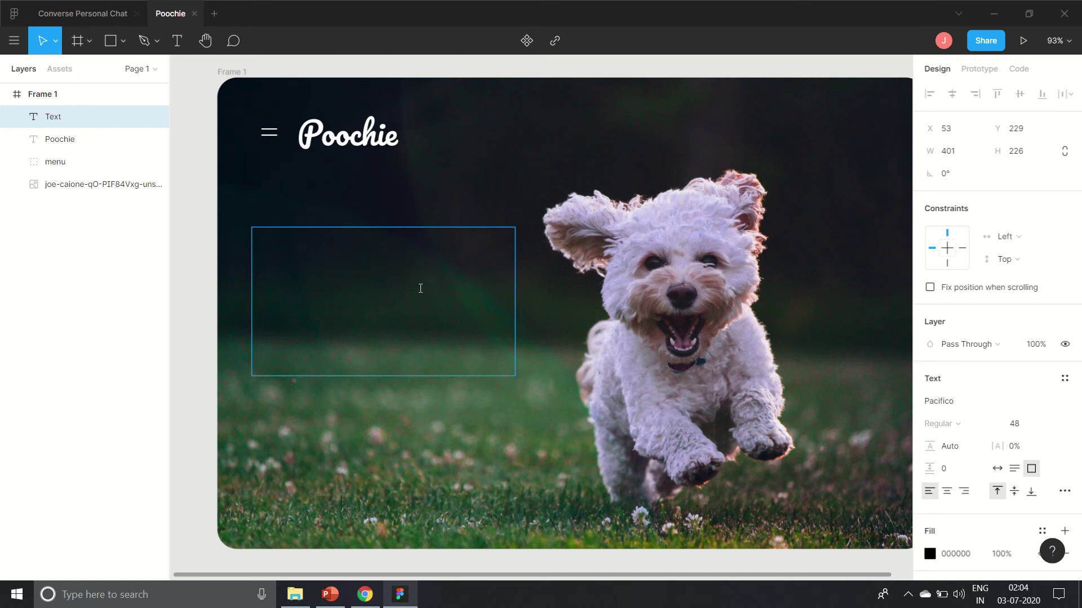
# Enter the headline "Know how to bring home your new buddy!" in the text box below the title.
pyautogui.write('Know how to ')
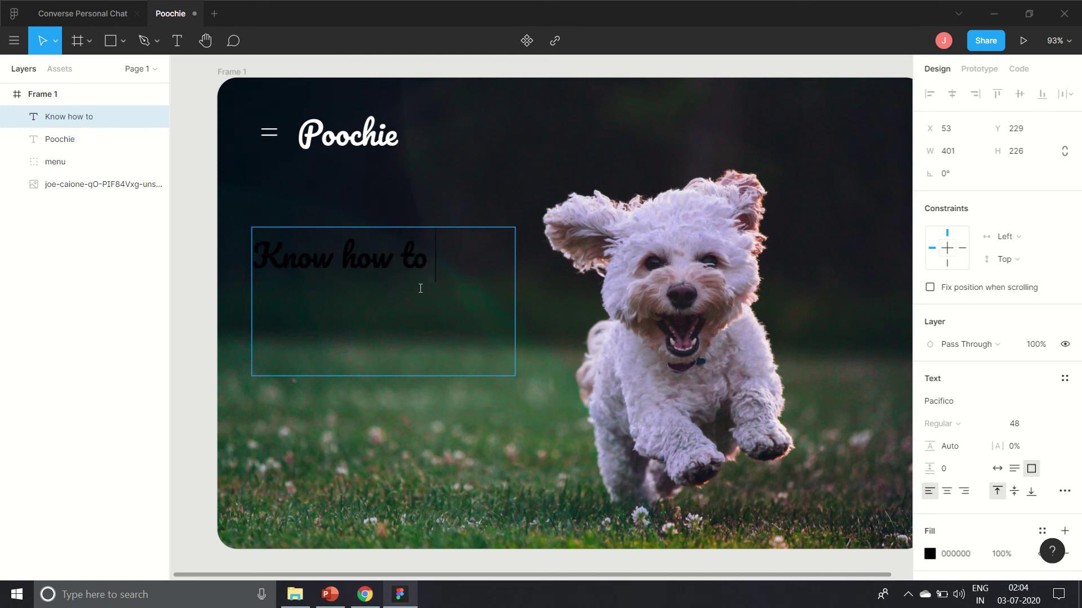
pyautogui.write('brin')
pyautogui.press('BackSpace')
pyautogui.write('bring h')
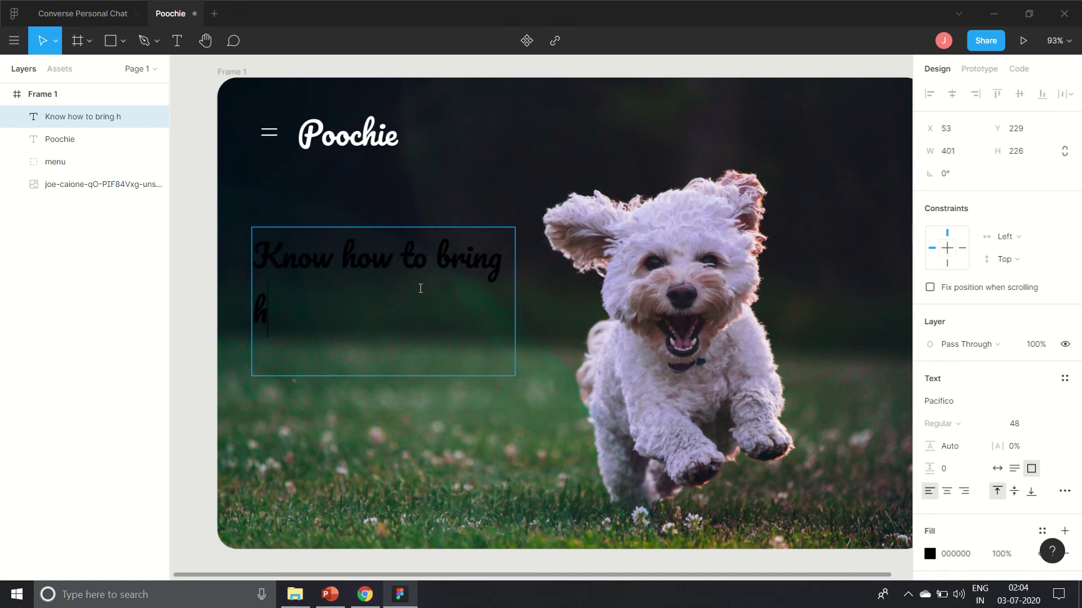
pyautogui.write('ome your')
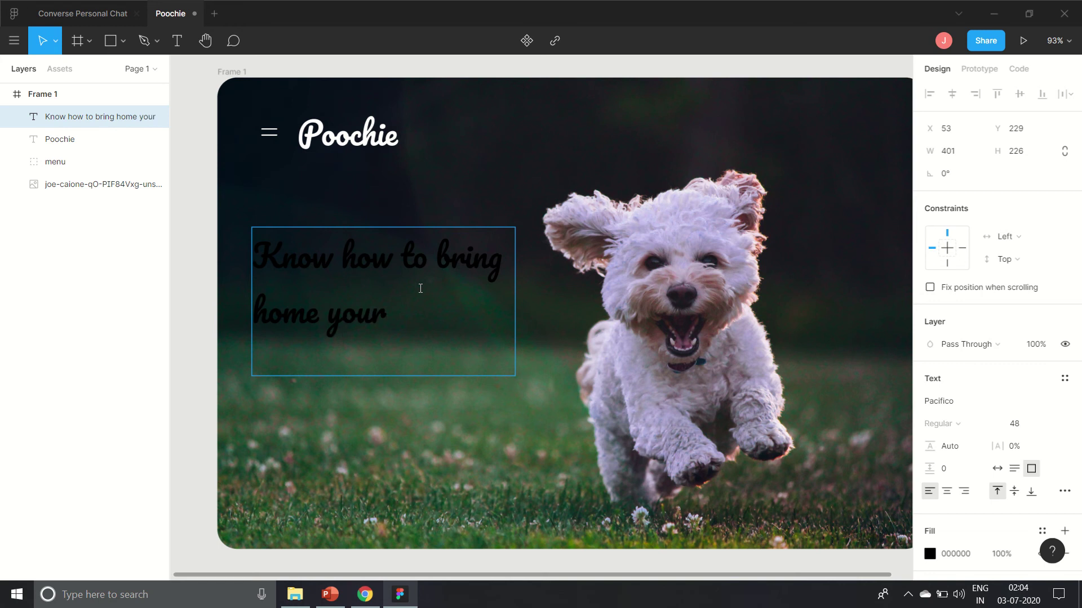
pyautogui.write(' new bud')
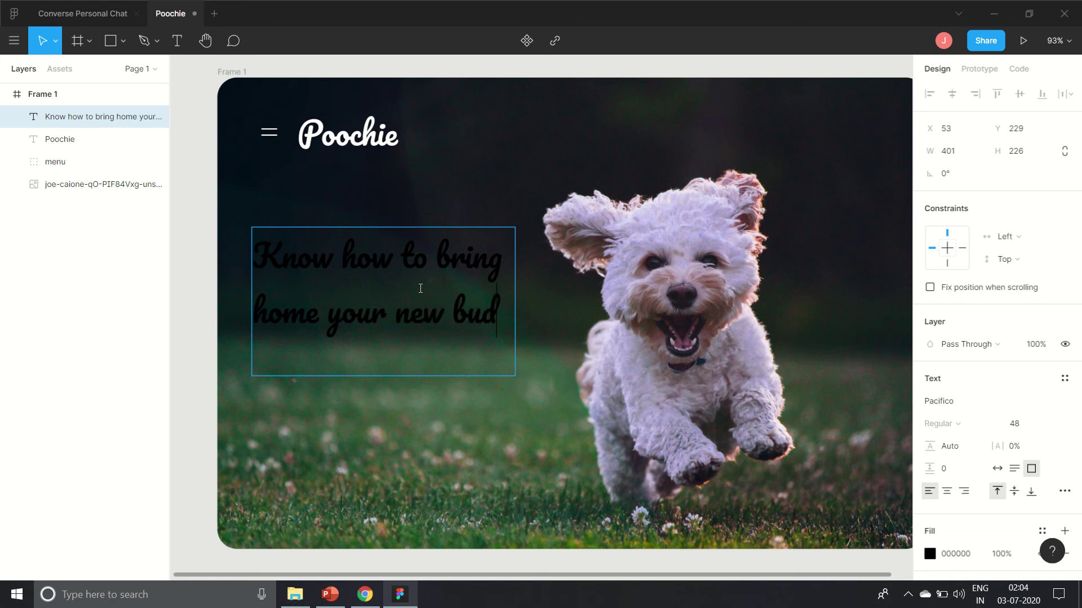
pyautogui.write('dy!')
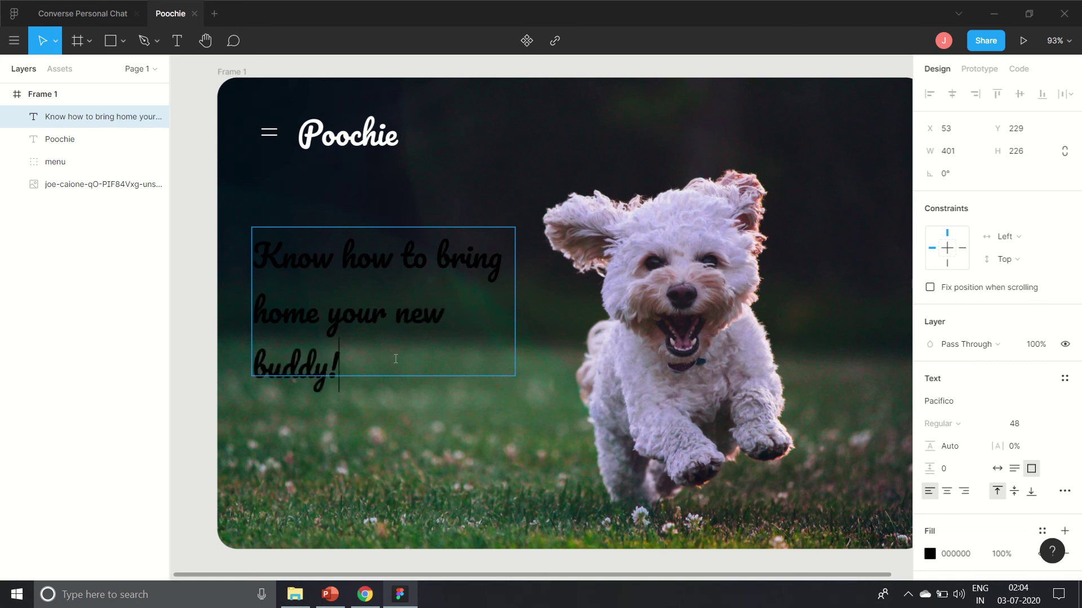
# Select the whole headline text and reduce its font size to 24.
pyautogui.moveTo(396, 359); pyautogui.dragTo(236, 194)
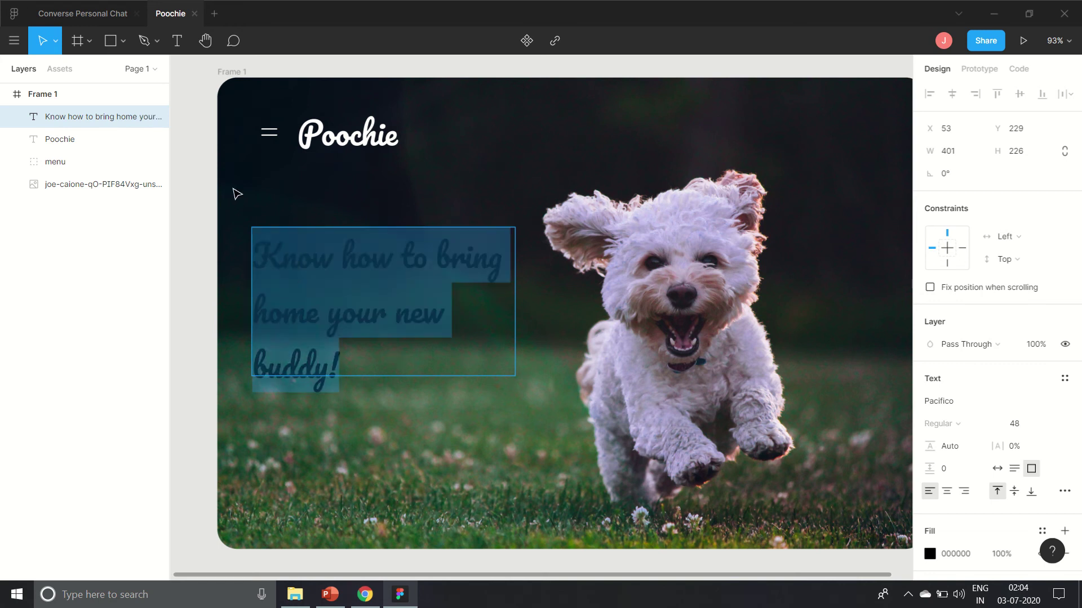
pyautogui.click(1053, 429)
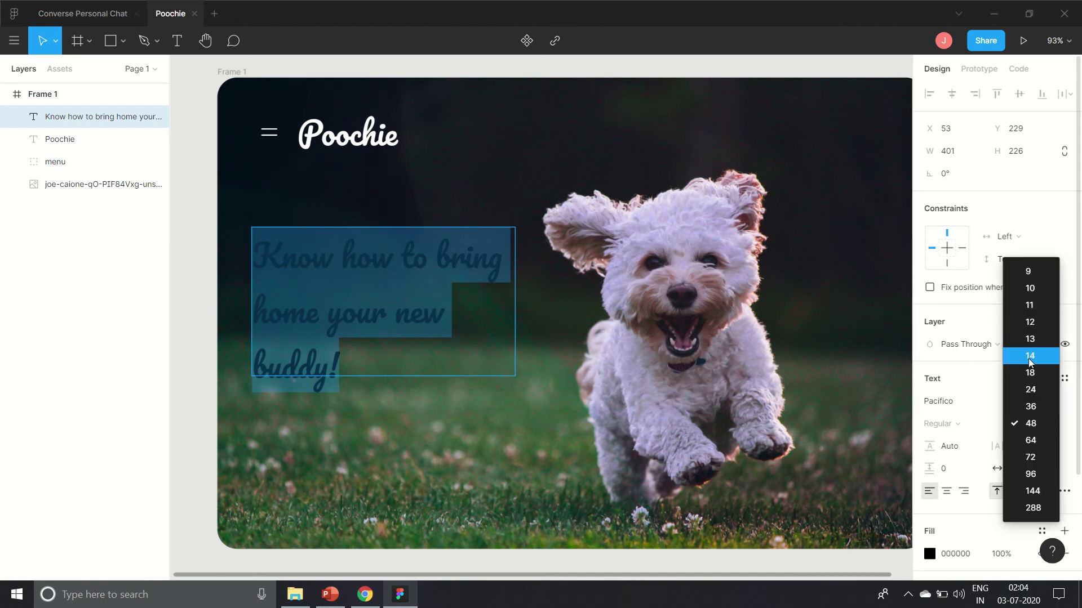
pyautogui.click(1028, 379)
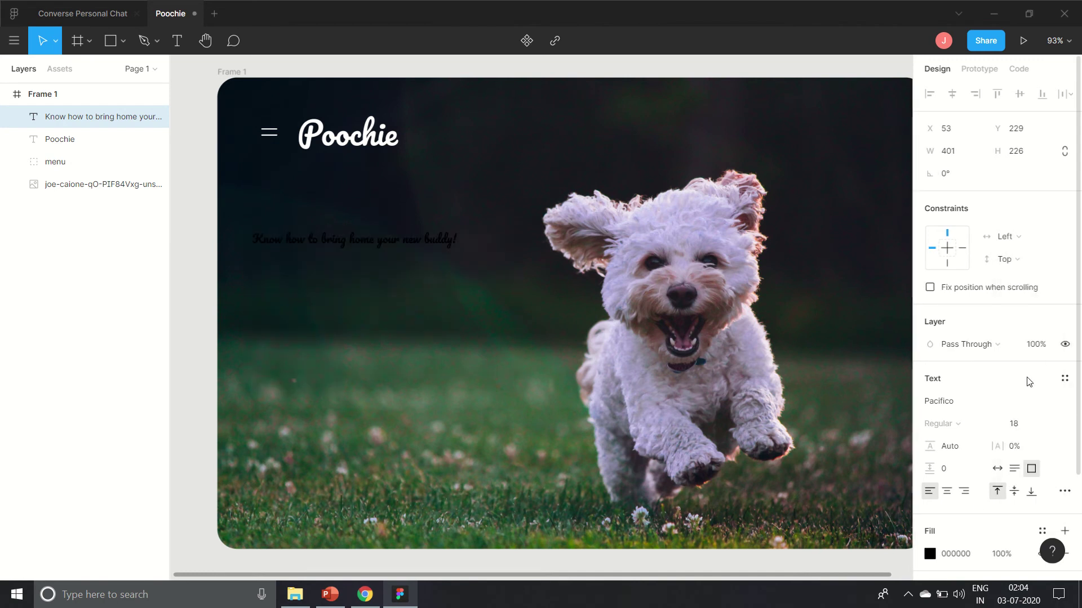
pyautogui.click(1047, 429)
pyautogui.click(1037, 445)
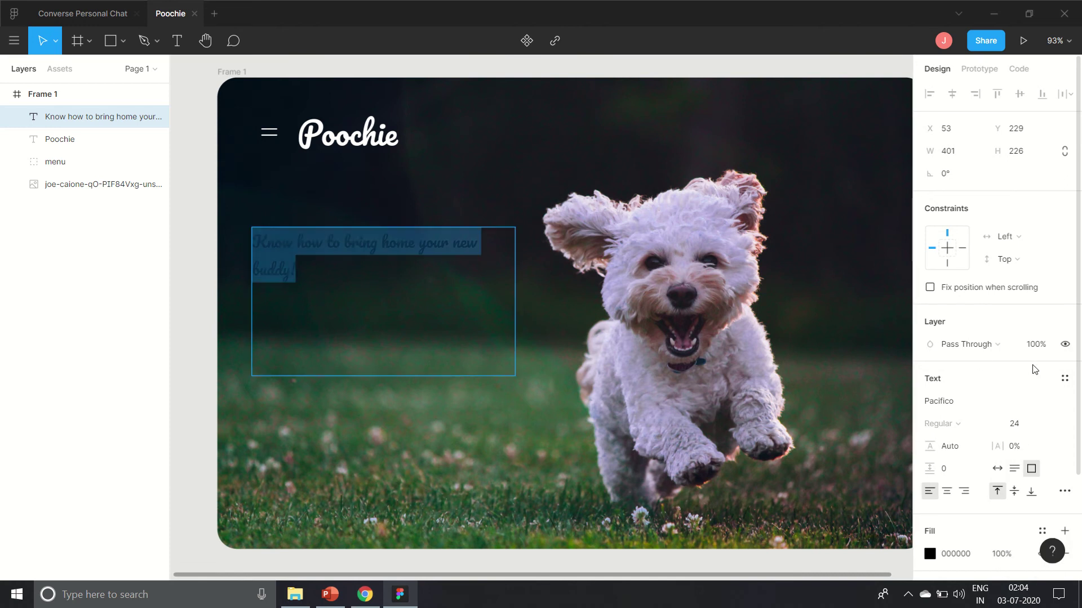
# Change the headline's font to Poppins.
pyautogui.click(1068, 402)
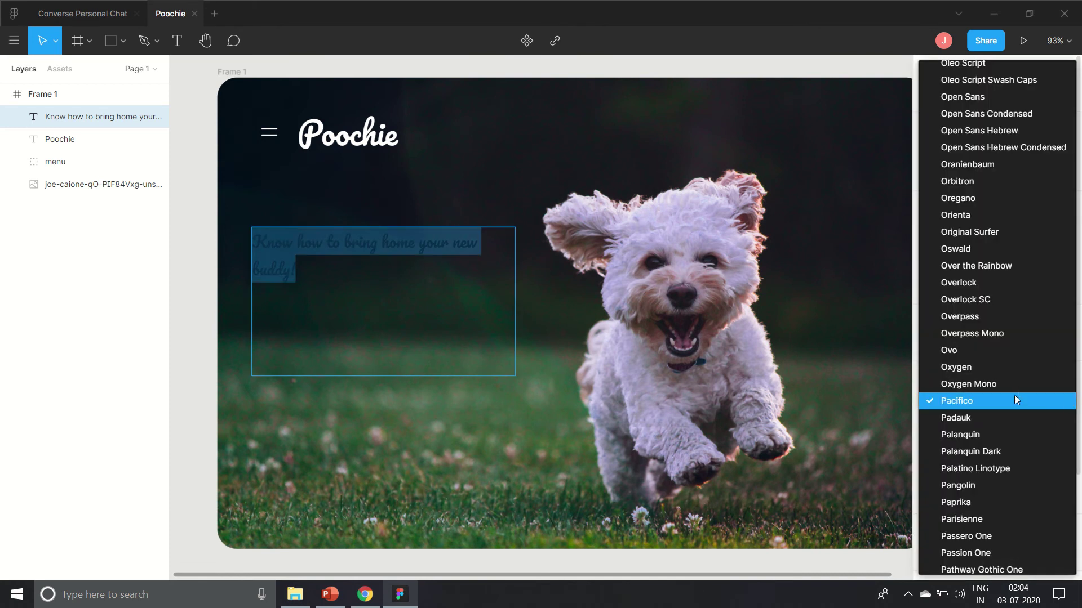
pyautogui.press('Escape')
pyautogui.hscroll(5, 845, 411)
pyautogui.click(960, 402)
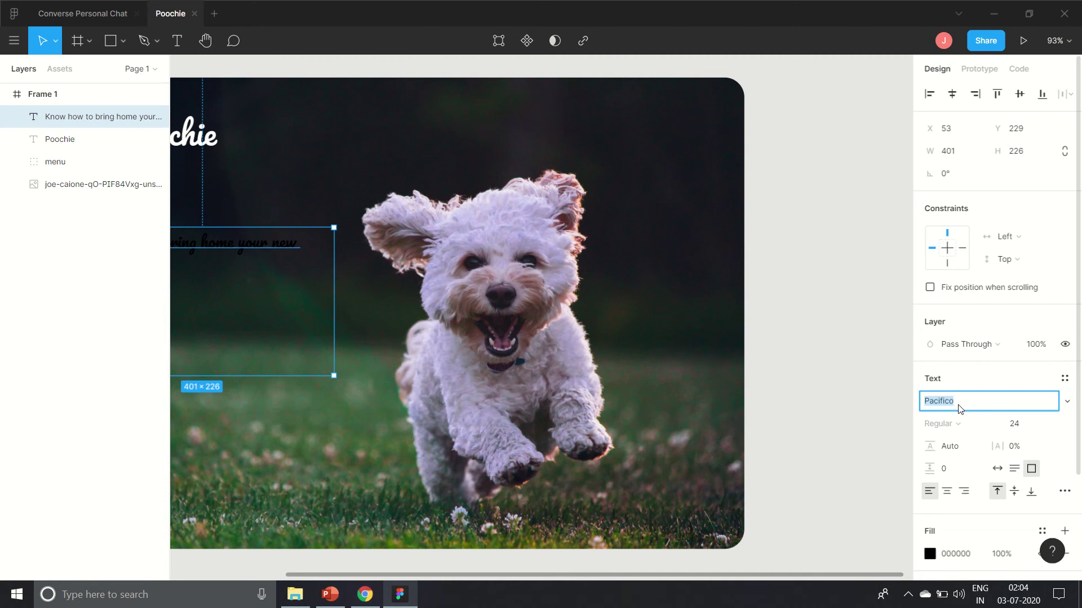
pyautogui.write('Pop')
pyautogui.press('Return')
# Recolor the headline text white (FFFFFF) using the existing document color.
pyautogui.hscroll(-4, 911, 416)
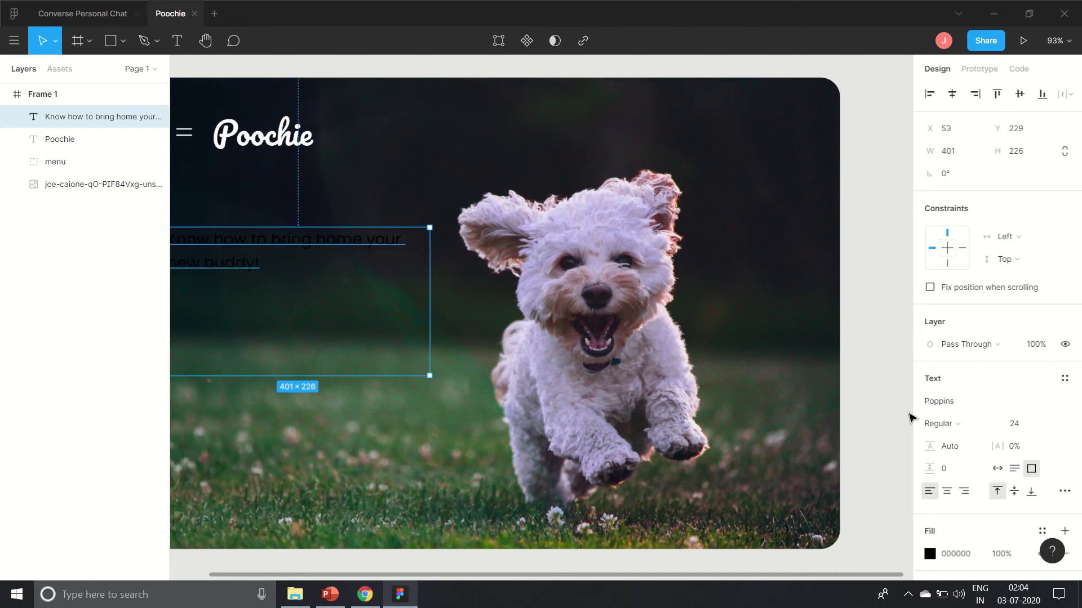
pyautogui.hscroll(-4, 911, 416)
pyautogui.hscroll(3, 732, 426)
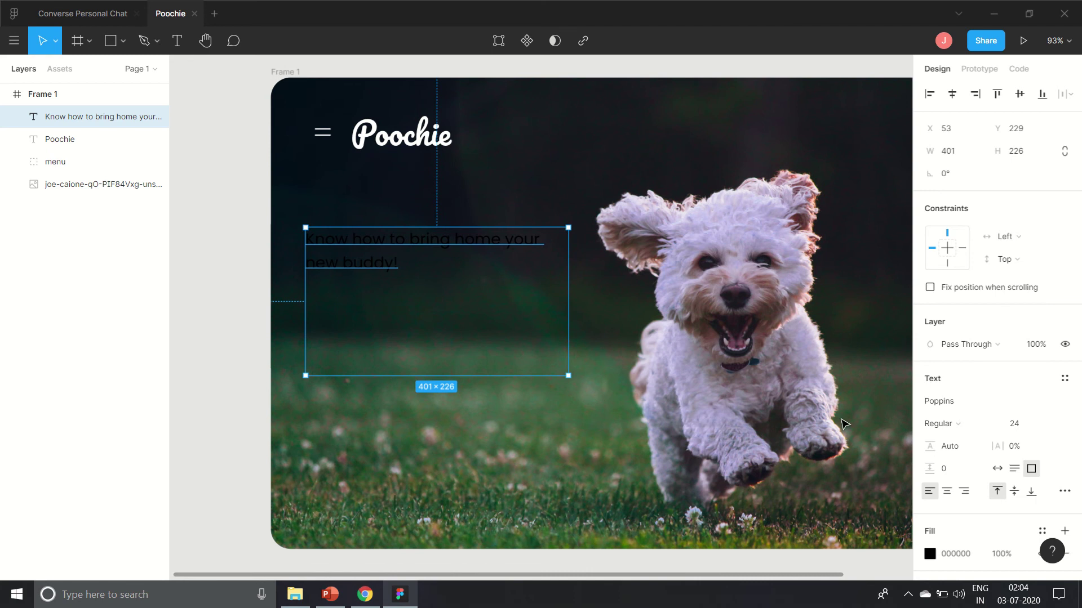
pyautogui.click(935, 554)
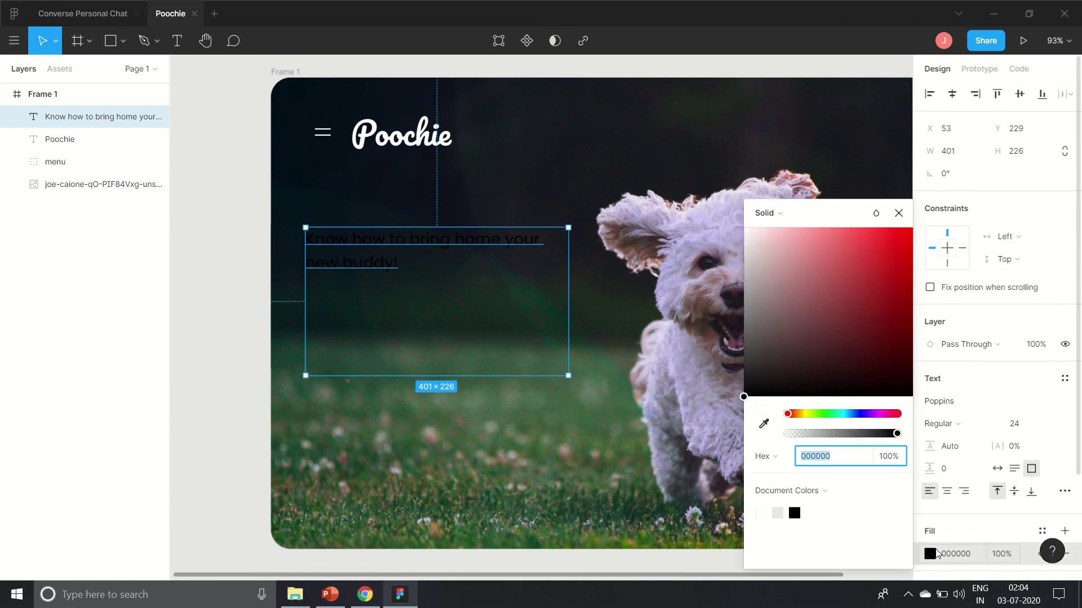
pyautogui.click(760, 513)
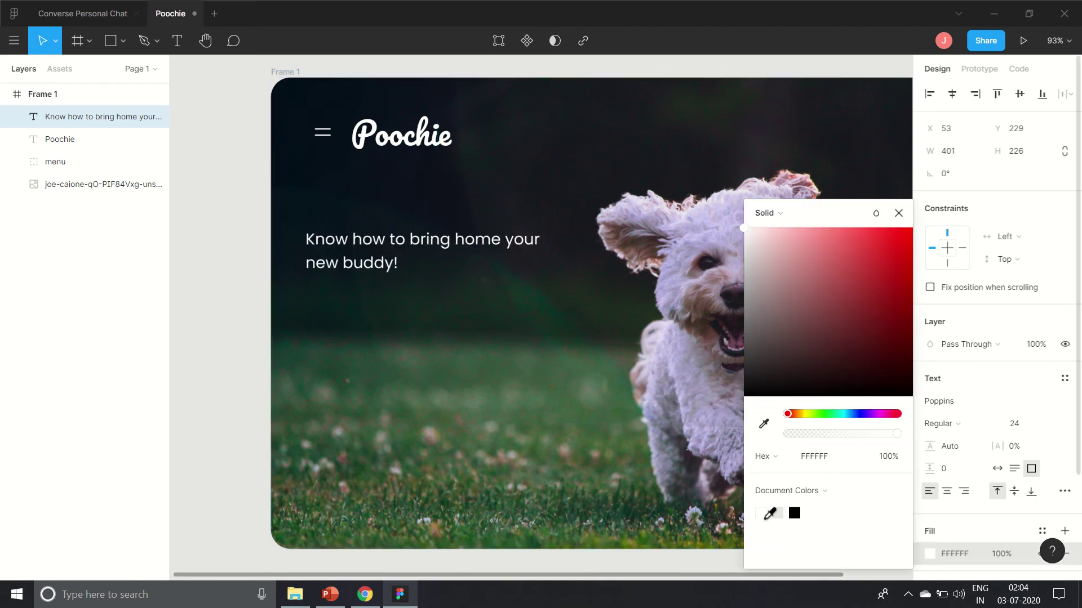
pyautogui.click(899, 212)
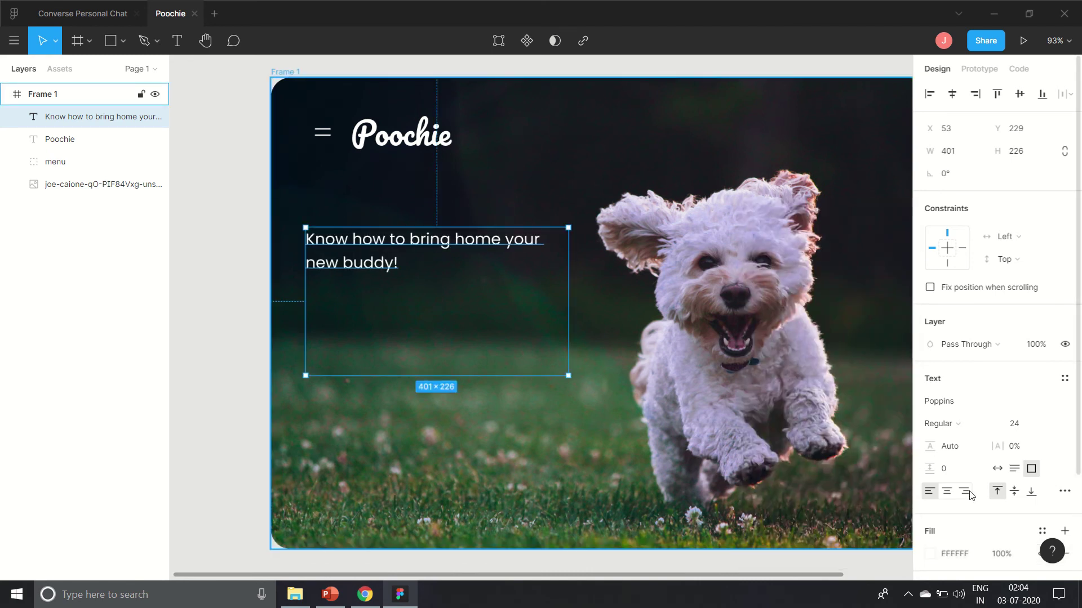
# Align the headline text to the vertical middle, make its box auto height, and move it to about X 67, Y 277.
pyautogui.click(1014, 492)
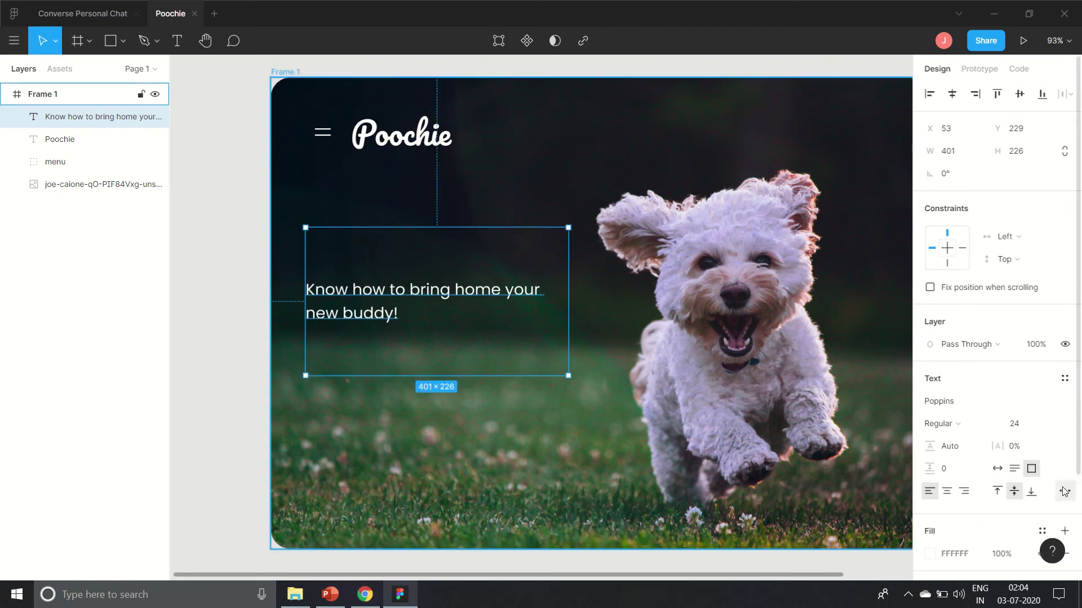
pyautogui.click(1014, 469)
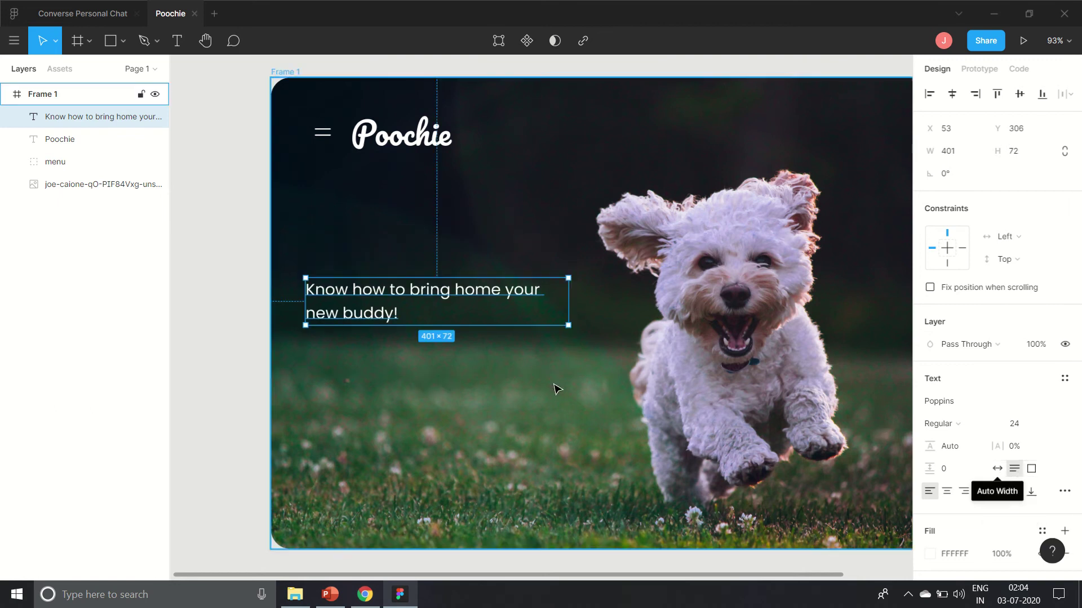
pyautogui.moveTo(346, 314)
pyautogui.mouseDown()
pyautogui.moveTo(346, 284)
pyautogui.moveTo(347, 303)
pyautogui.moveTo(353, 295)
pyautogui.mouseUp()
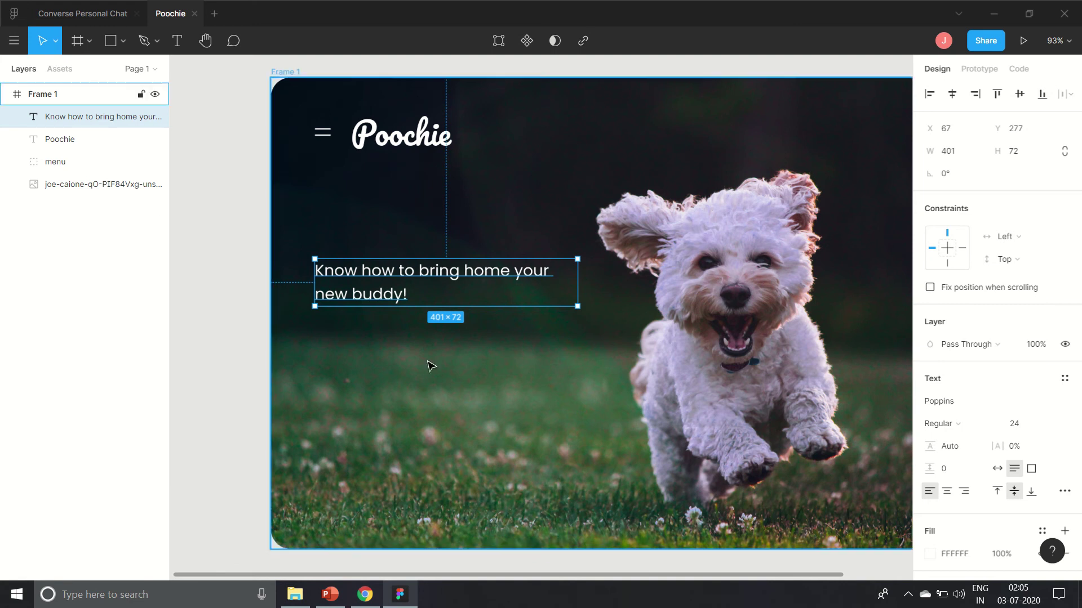
# Draw a button rectangle about 130 by 40 below the headline and overlay a text box reading "Learn More".
pyautogui.click(107, 50)
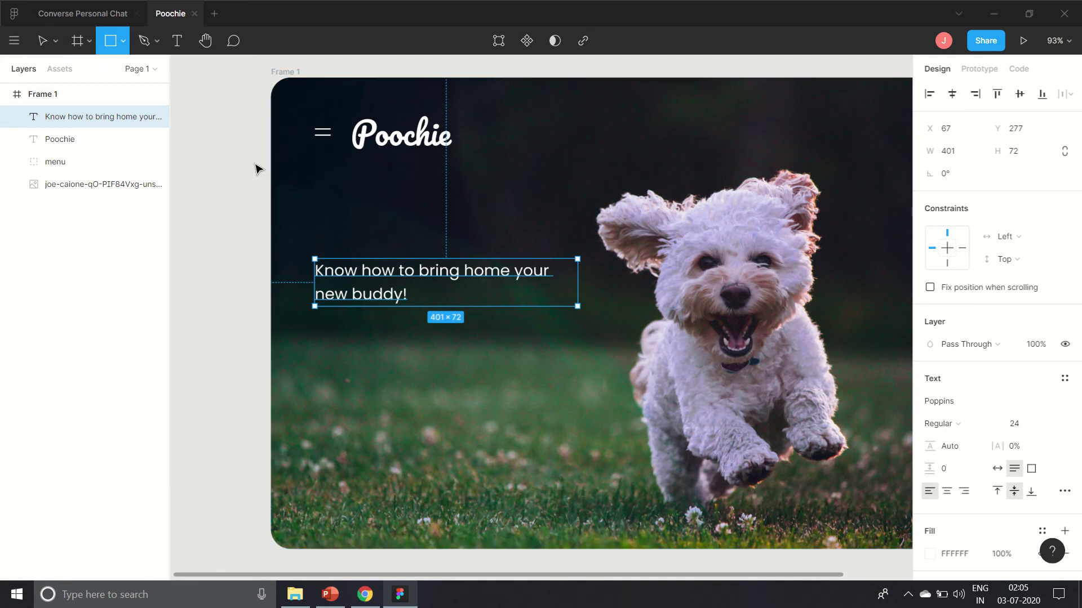
pyautogui.moveTo(317, 326); pyautogui.dragTo(403, 352)
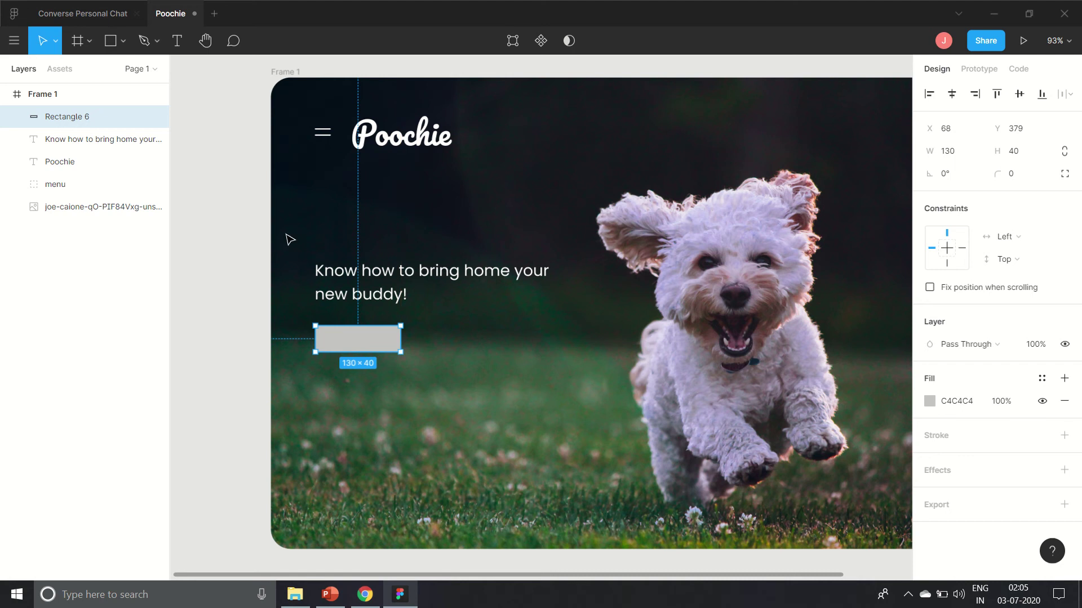
pyautogui.click(177, 41)
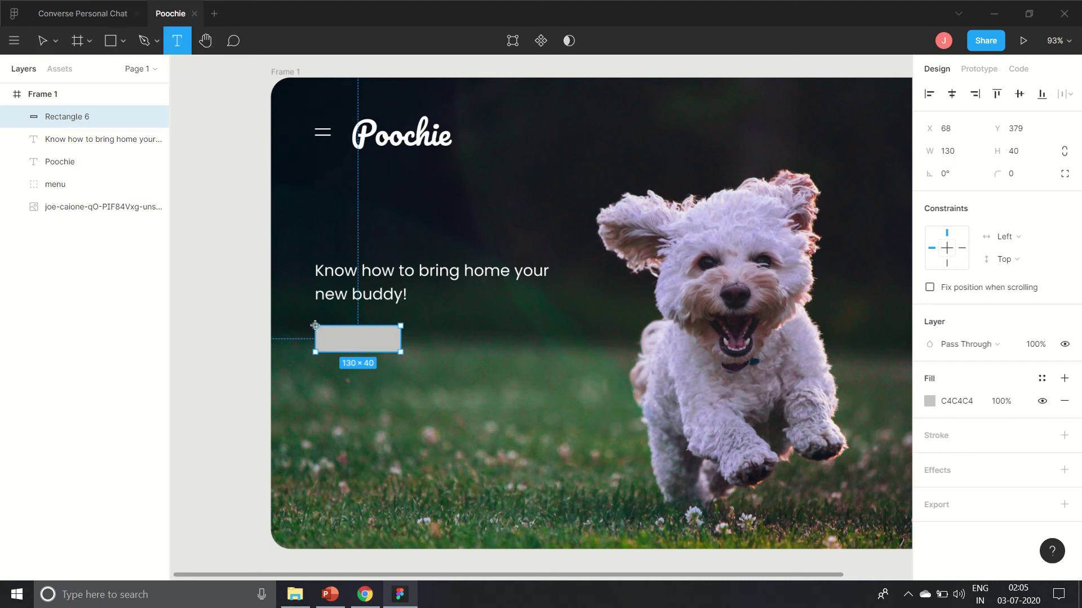
pyautogui.moveTo(314, 325); pyautogui.dragTo(400, 352)
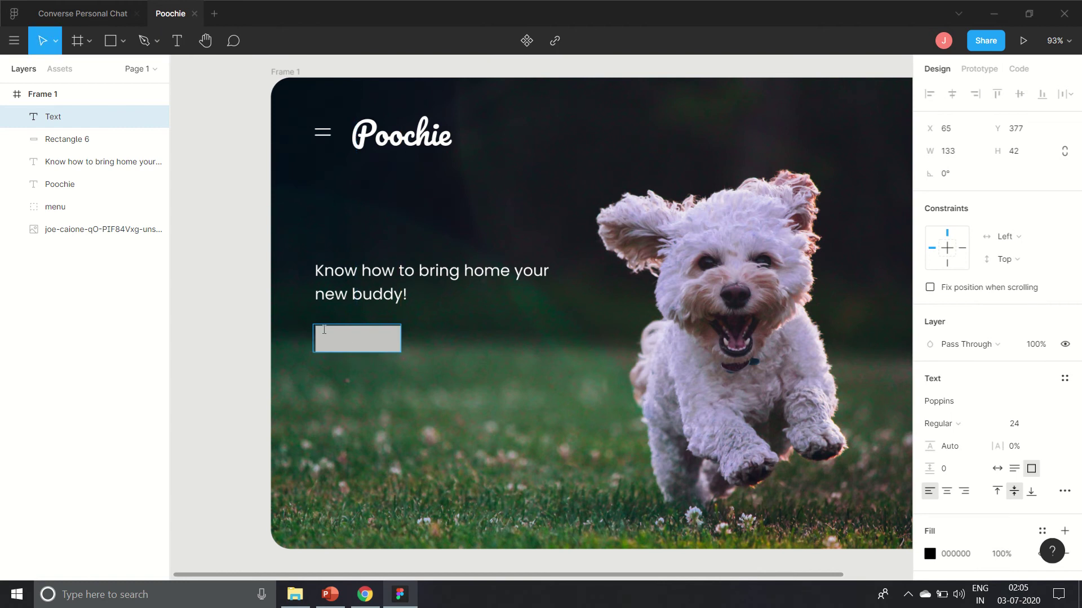
pyautogui.write('Learn More')
# Set the "Learn More" label to font size 14 and center it horizontally.
pyautogui.hotkey('ctrl', 'a')
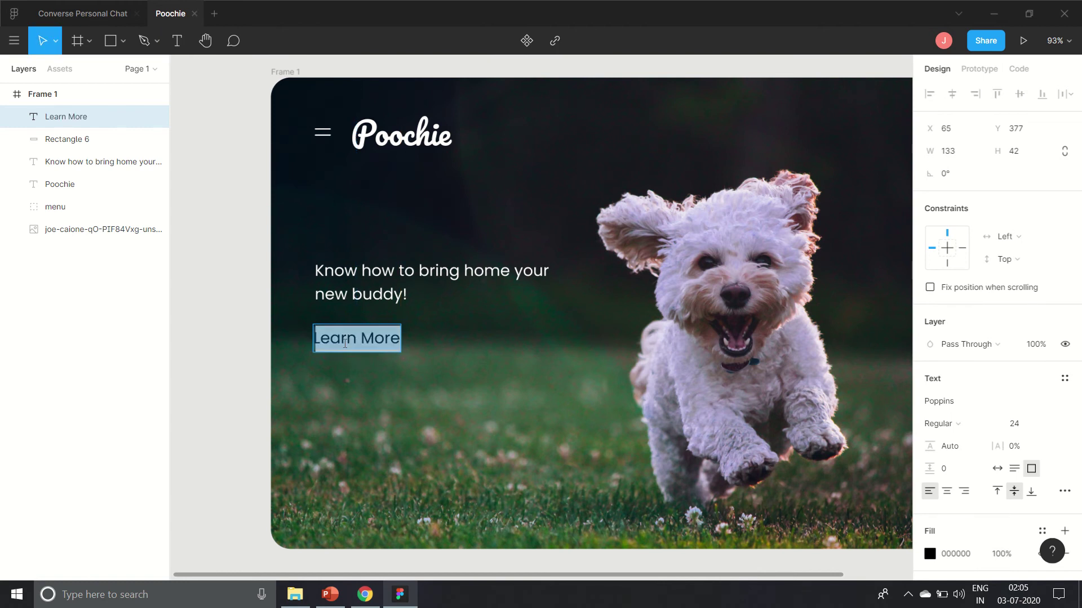
pyautogui.click(1057, 431)
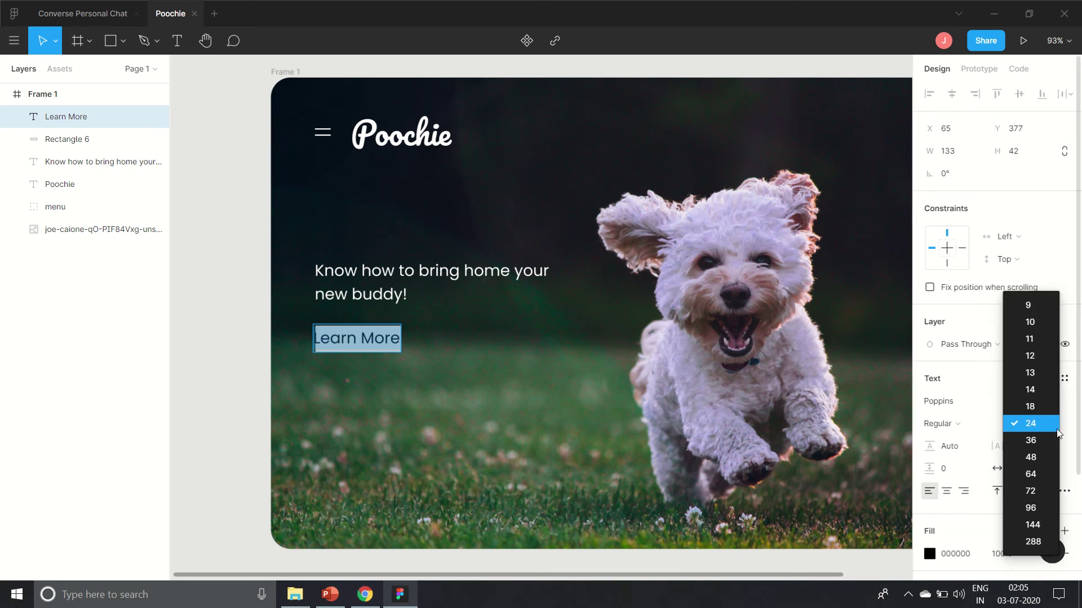
pyautogui.click(1033, 389)
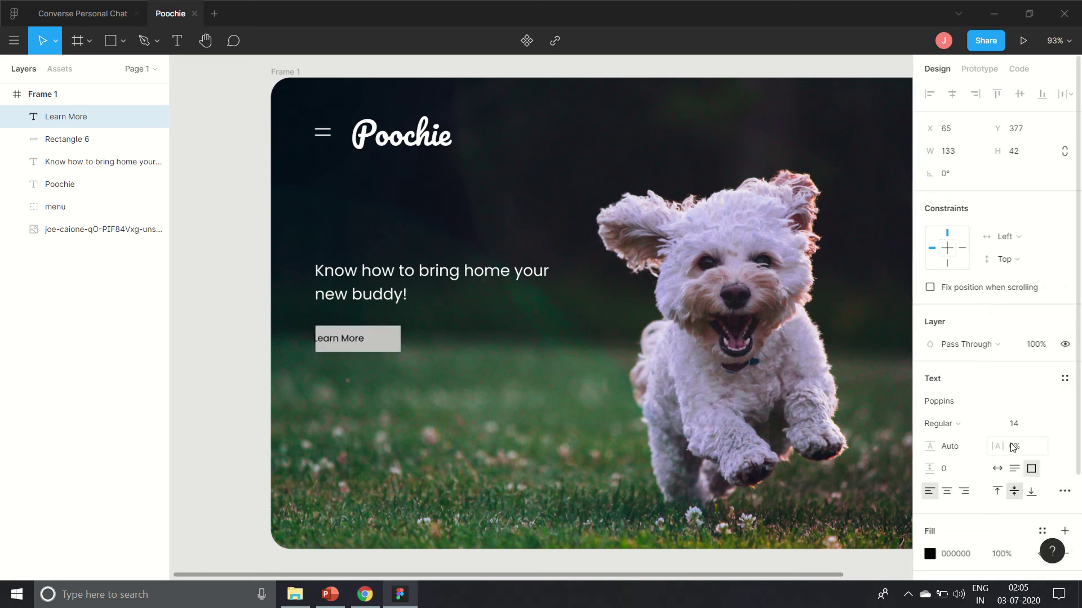
pyautogui.click(947, 491)
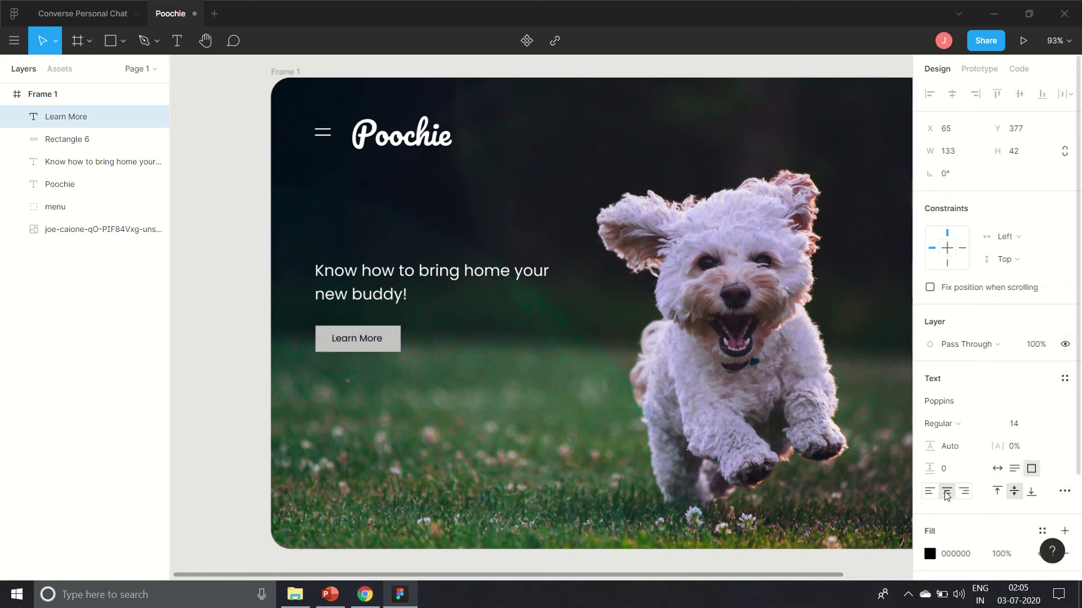
# Resize the "Learn More" text box to 130 by 40 so it matches the rectangle's edges.
pyautogui.doubleClick(400, 340)
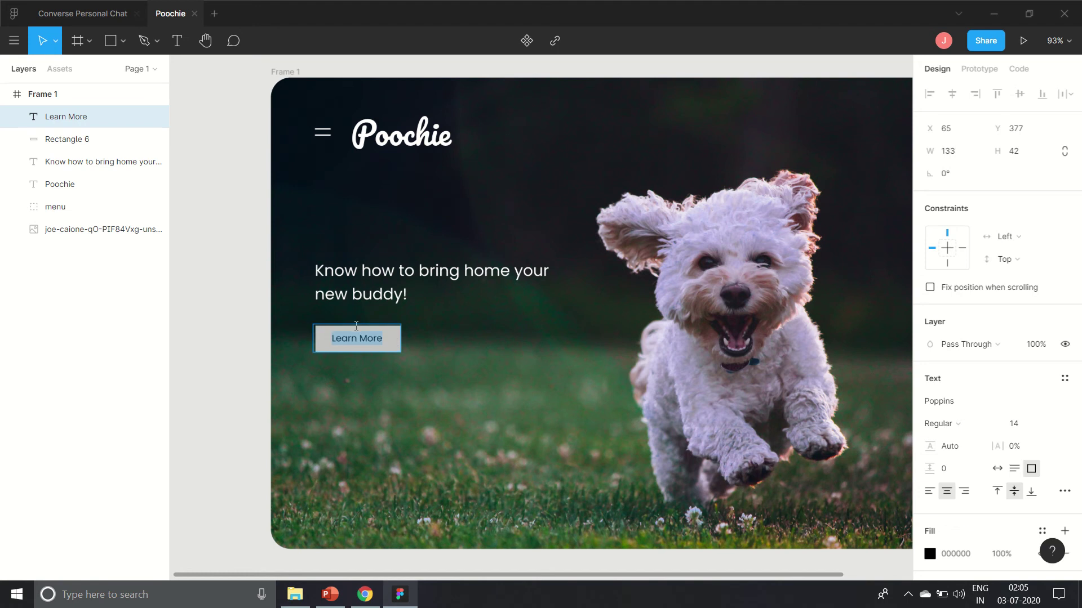
pyautogui.press('Escape')
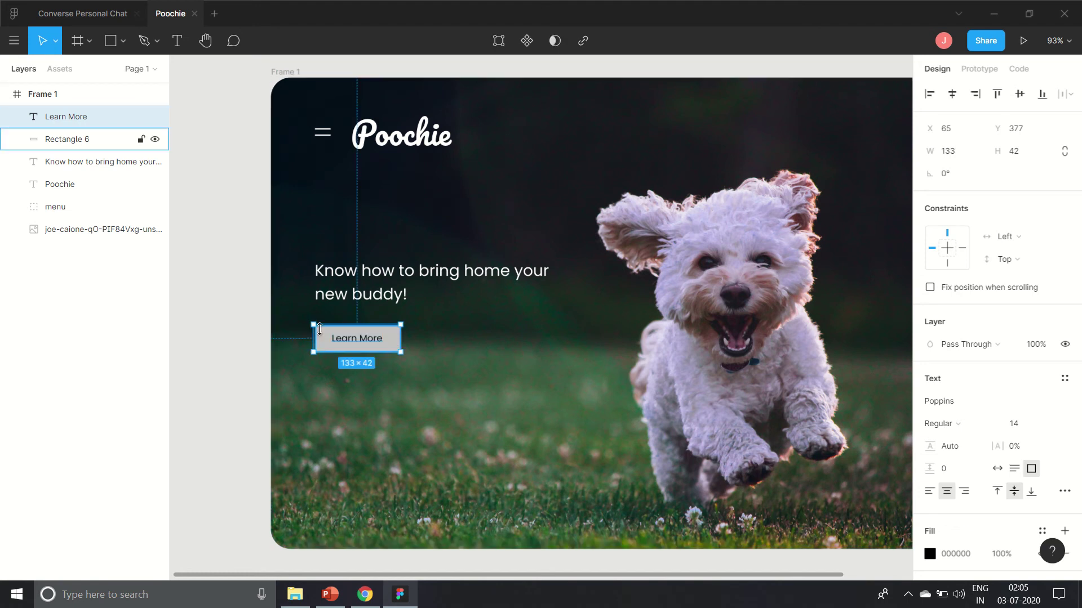
pyautogui.moveTo(313, 325); pyautogui.dragTo(314, 325)
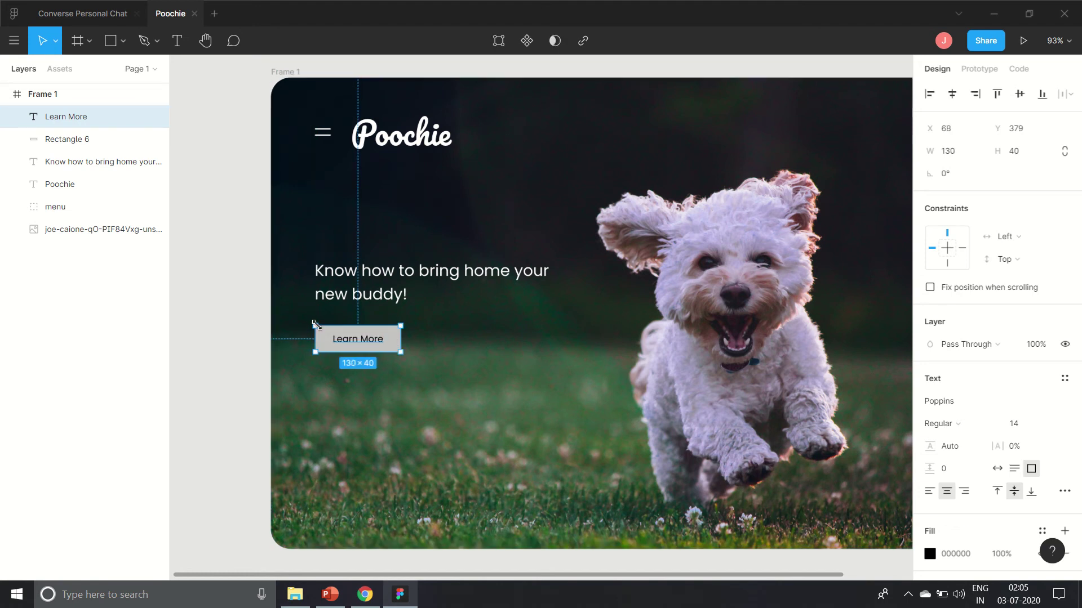
# Fill the button rectangle with a green sampled from the grass, brightened to 35B659, and round its corners to 26.
pyautogui.click(89, 140)
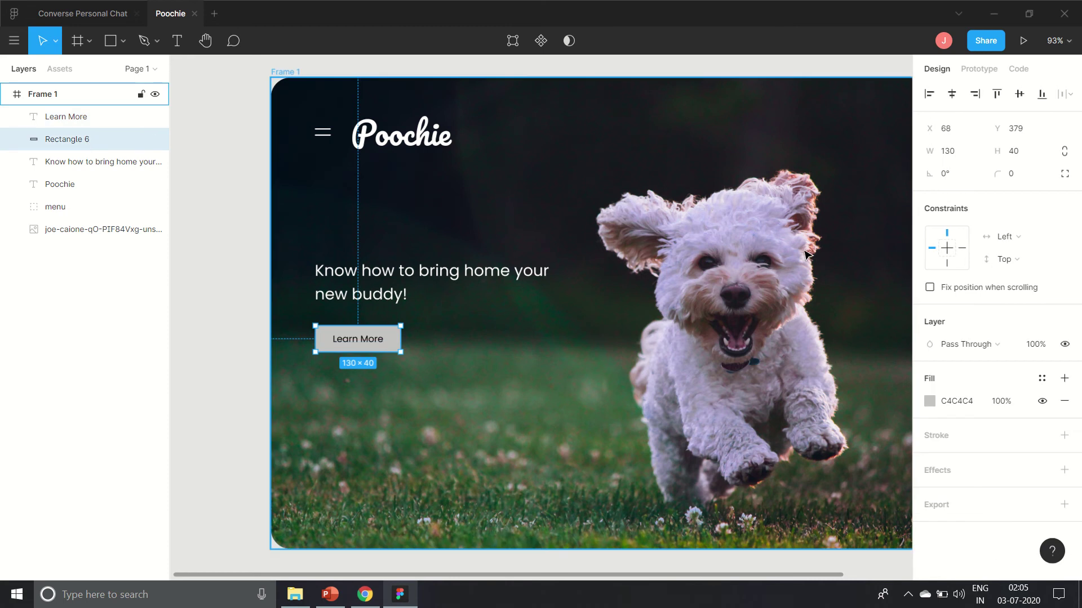
pyautogui.click(929, 400)
pyautogui.click(764, 423)
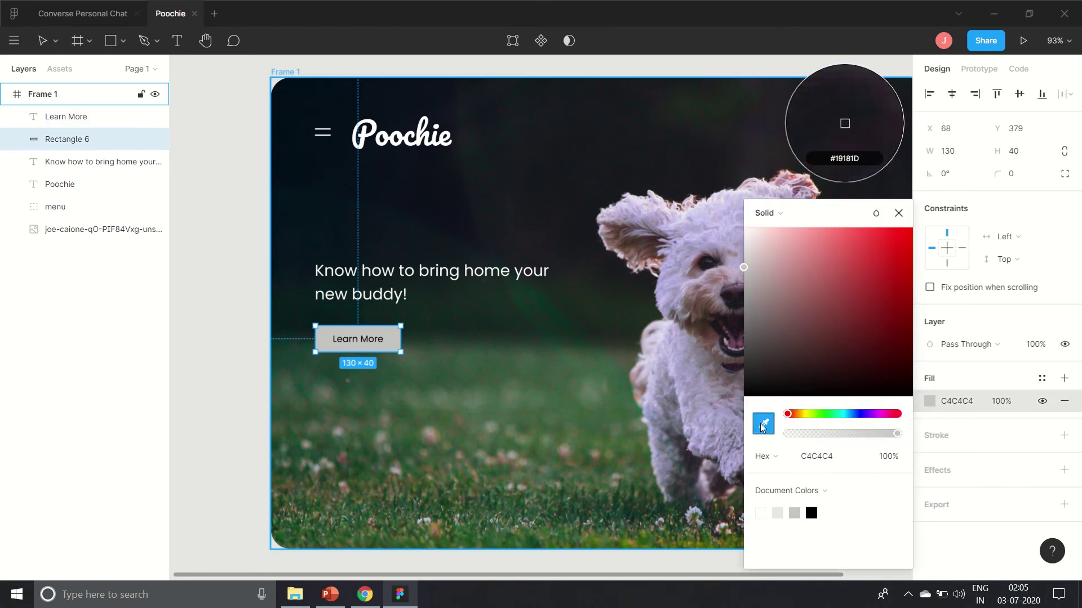
pyautogui.click(528, 403)
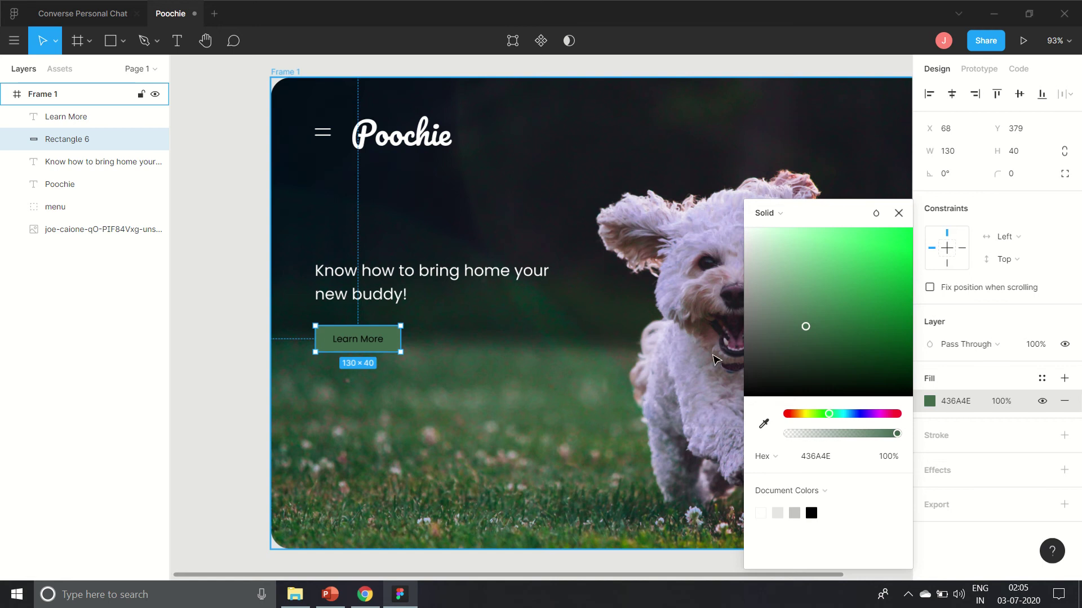
pyautogui.moveTo(804, 328); pyautogui.dragTo(866, 285)
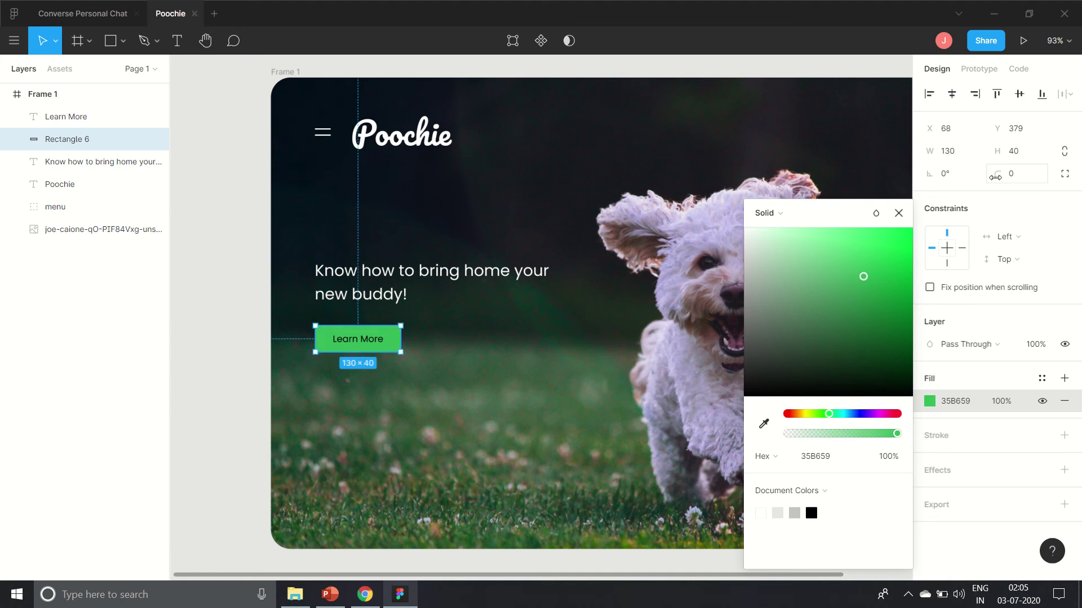
pyautogui.moveTo(997, 174); pyautogui.dragTo(285, 158)
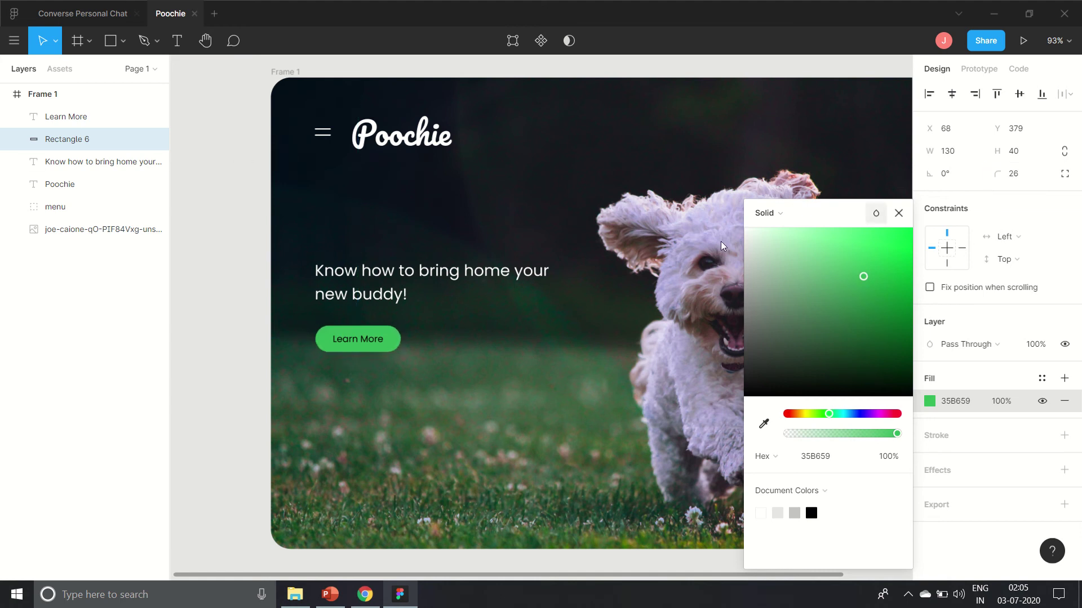
# Change the "Learn More" button label's text color to white (FFFFFF).
pyautogui.click(379, 345)
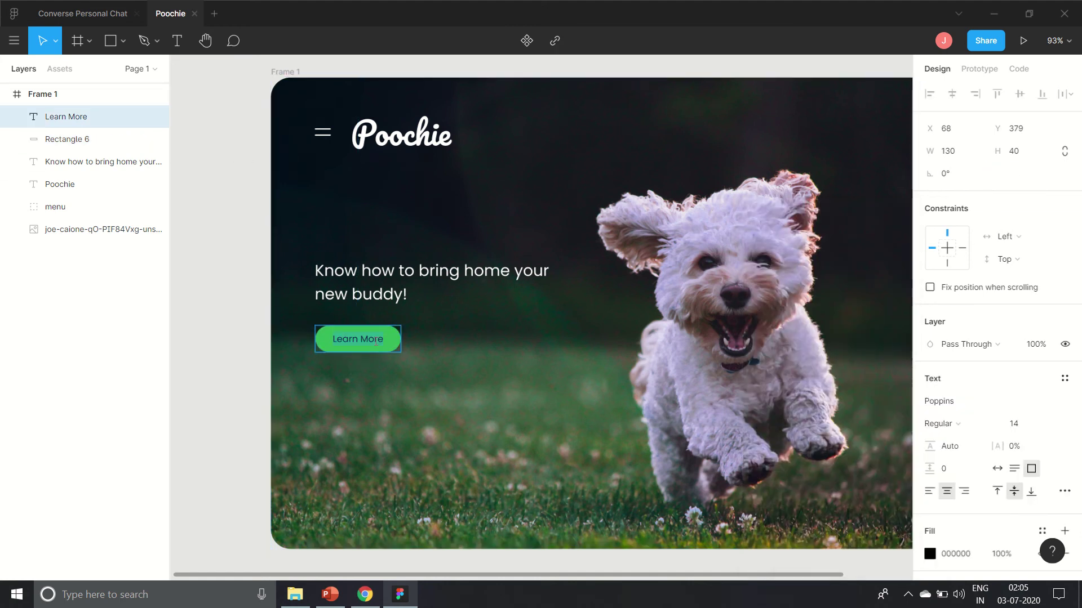
pyautogui.click(929, 555)
pyautogui.click(760, 513)
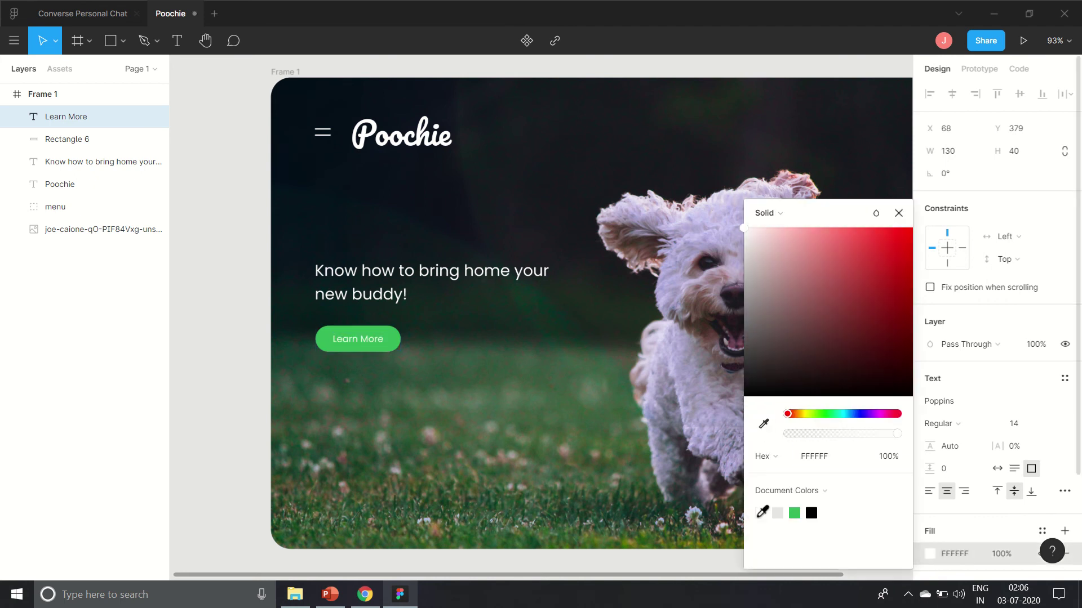
pyautogui.click(899, 214)
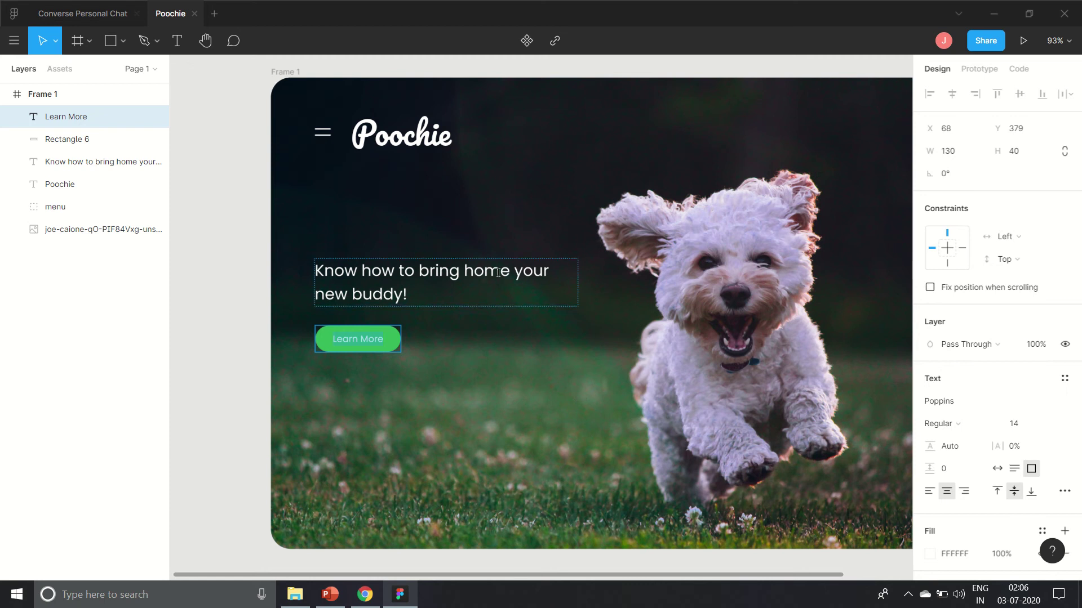
# Add a "Home" text label in the header to the right of the Poochie logo and color it white (FFFFFF).
pyautogui.click(182, 43)
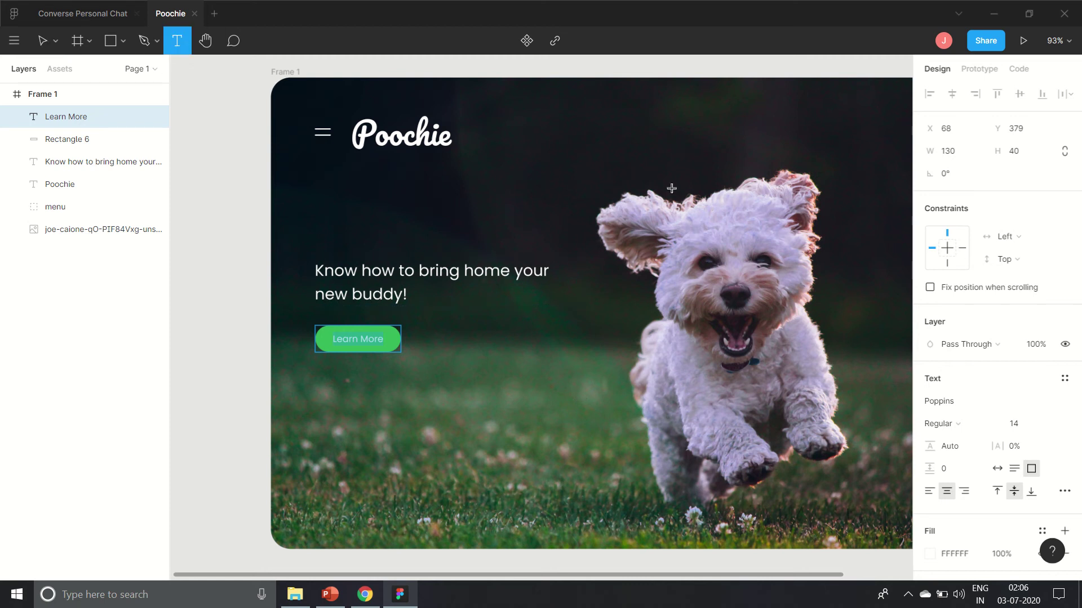
pyautogui.click(627, 132)
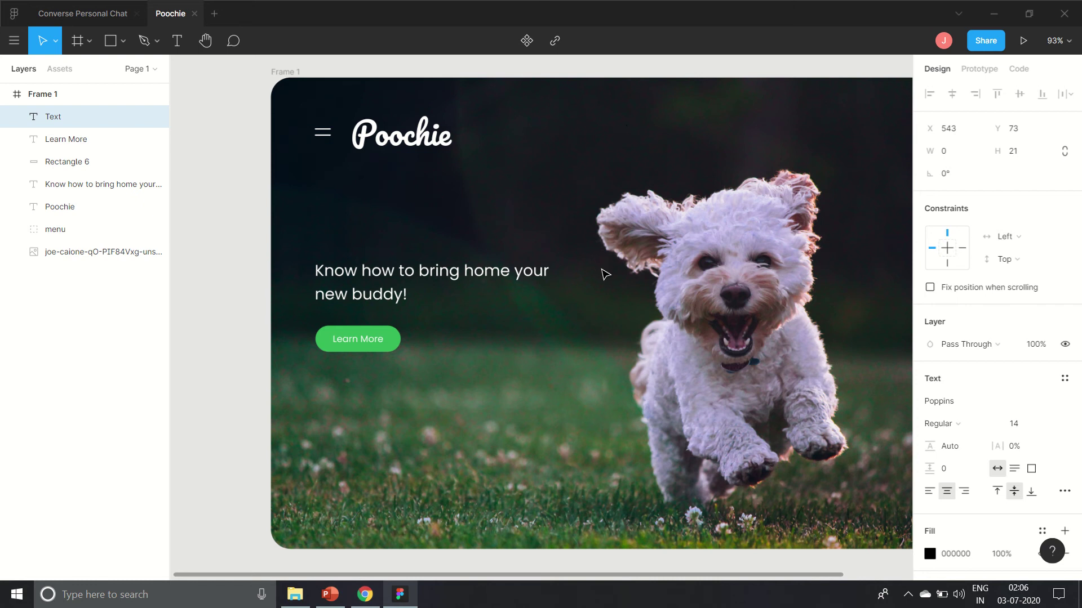
pyautogui.write('Home')
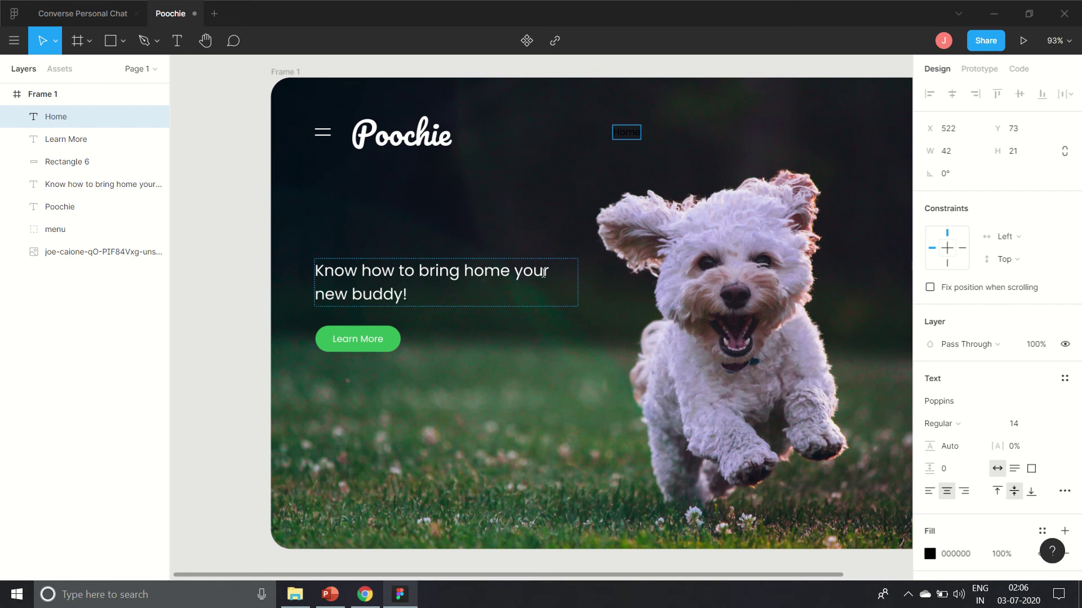
pyautogui.hotkey('ctrl', 'a')
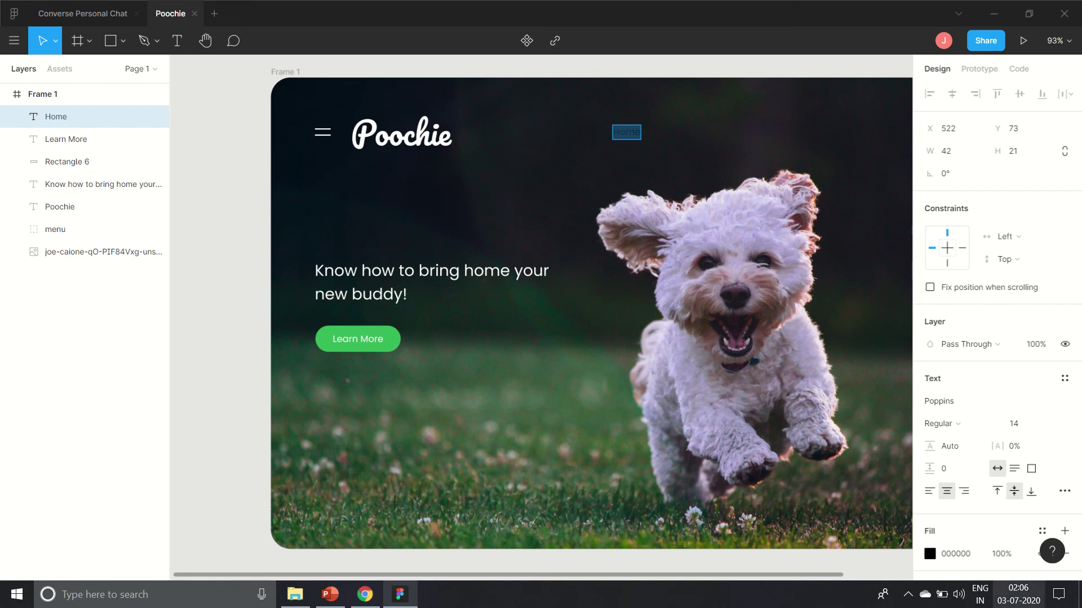
pyautogui.click(929, 555)
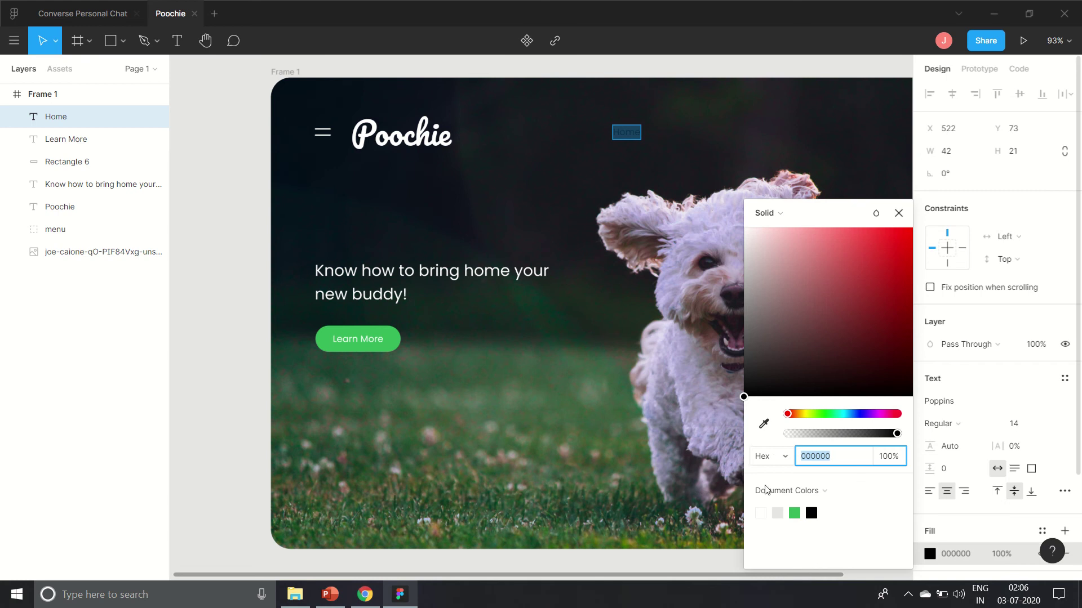
pyautogui.click(760, 512)
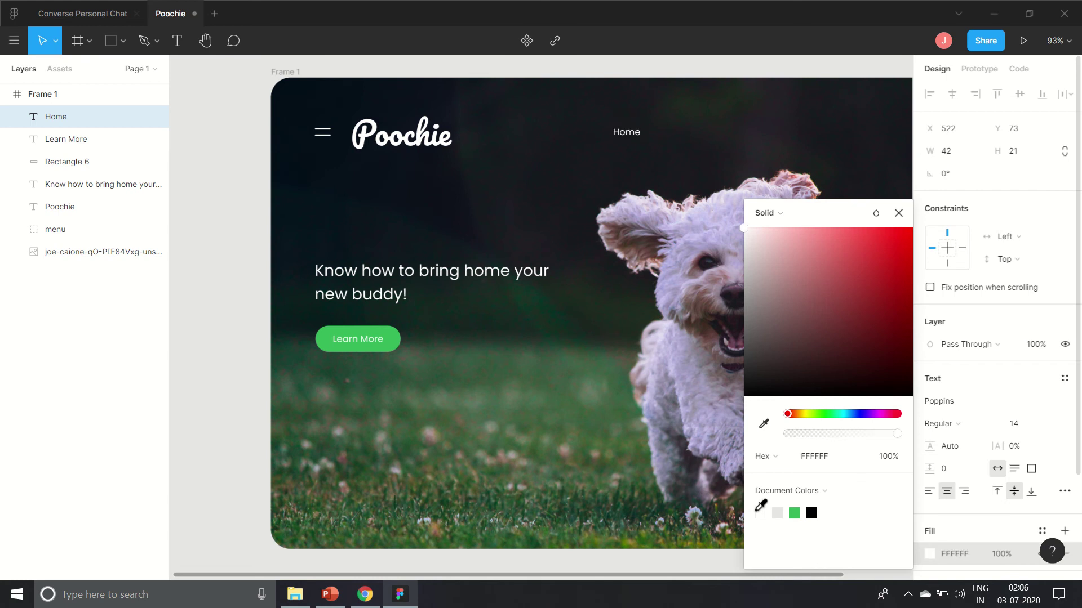
pyautogui.click(899, 213)
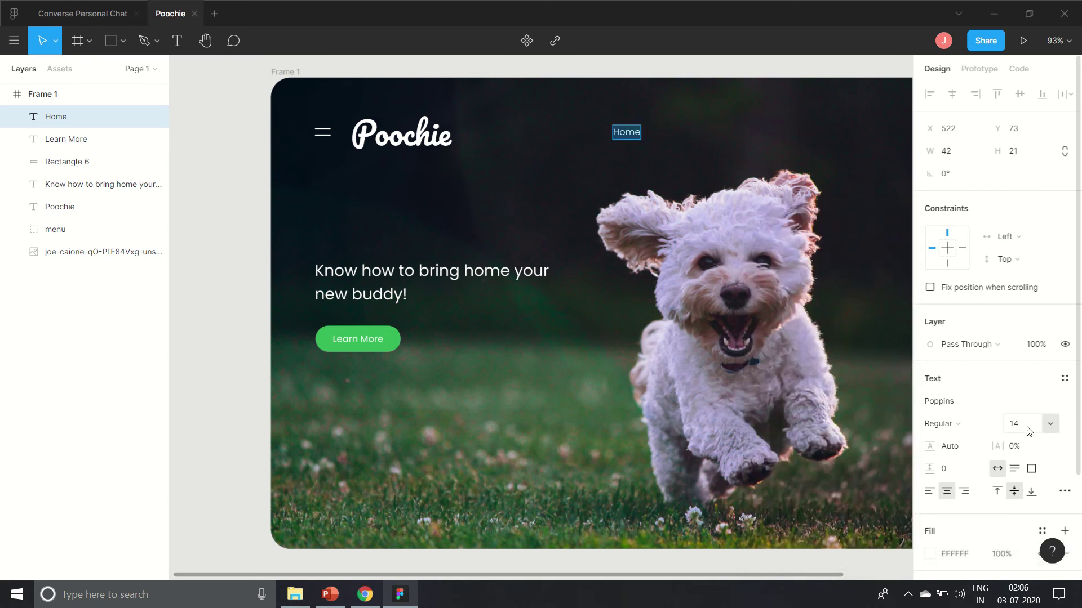
# Set the "Home" label's font size to 17.
pyautogui.moveTo(1041, 423); pyautogui.dragTo(1048, 424)
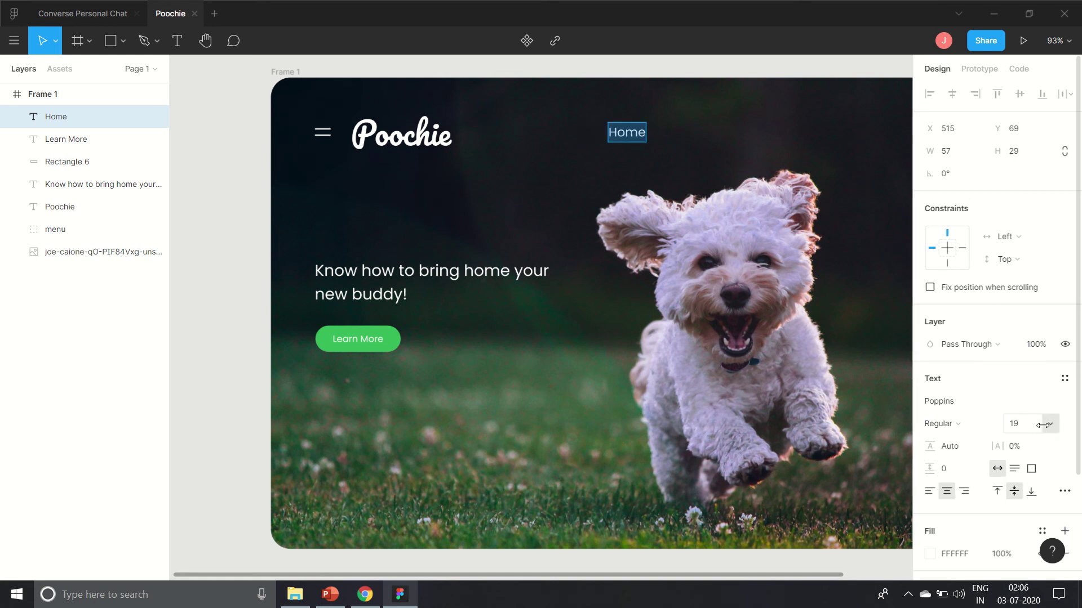
pyautogui.click(1043, 425)
pyautogui.write('17')
pyautogui.press('Return')
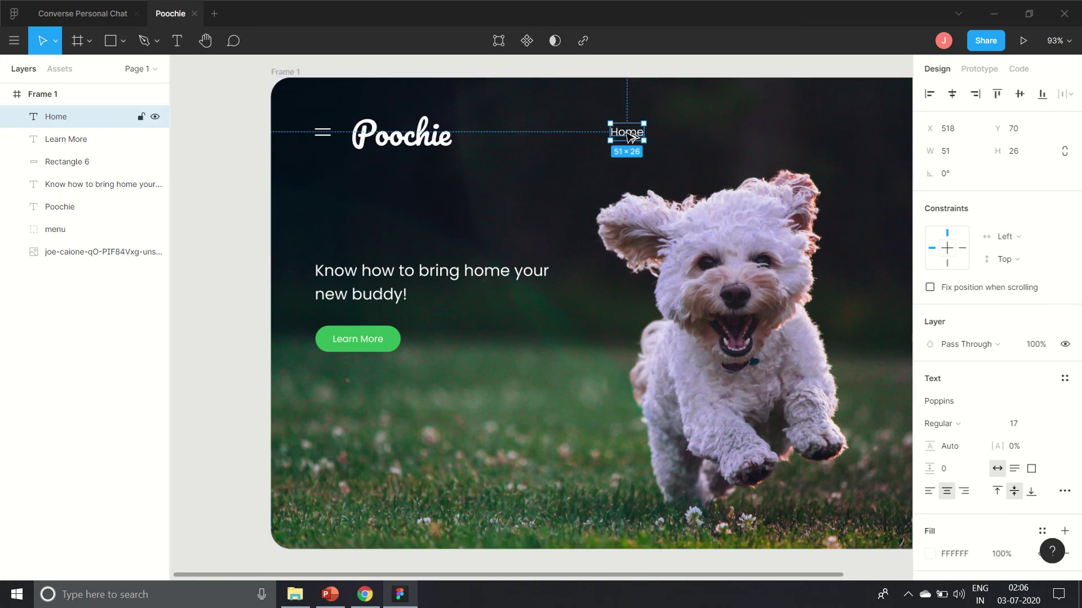
# Duplicate the "Home" label twice along the header row and change the copies' text to "Contacts" and "About".
pyautogui.keyDown('alt'); pyautogui.moveTo(629, 136); pyautogui.dragTo(728, 131); pyautogui.keyUp('alt')
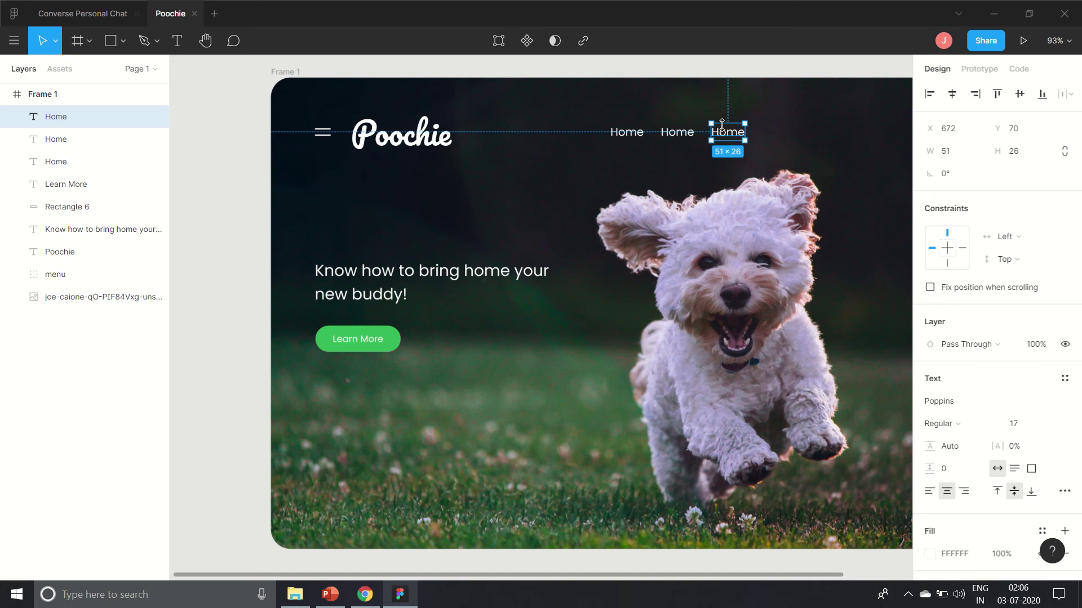
pyautogui.click(680, 133)
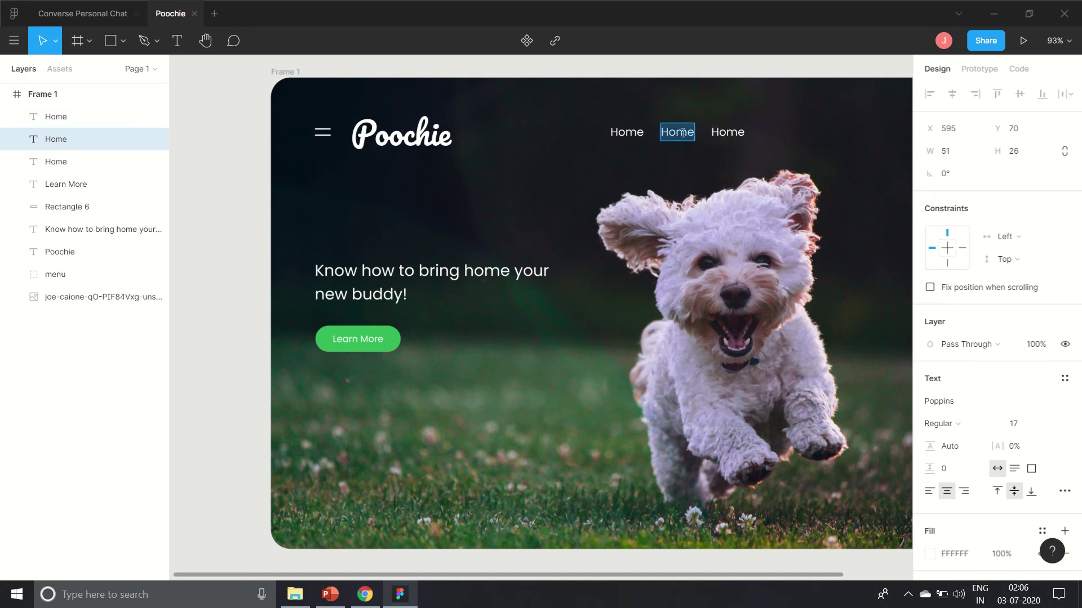
pyautogui.write('Contacts')
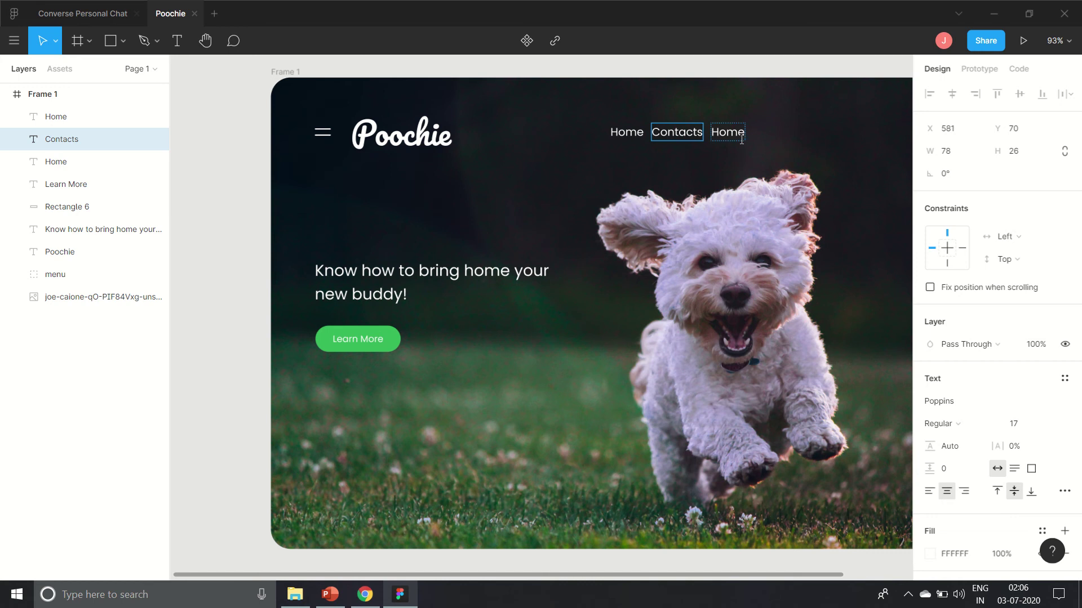
pyautogui.click(737, 138)
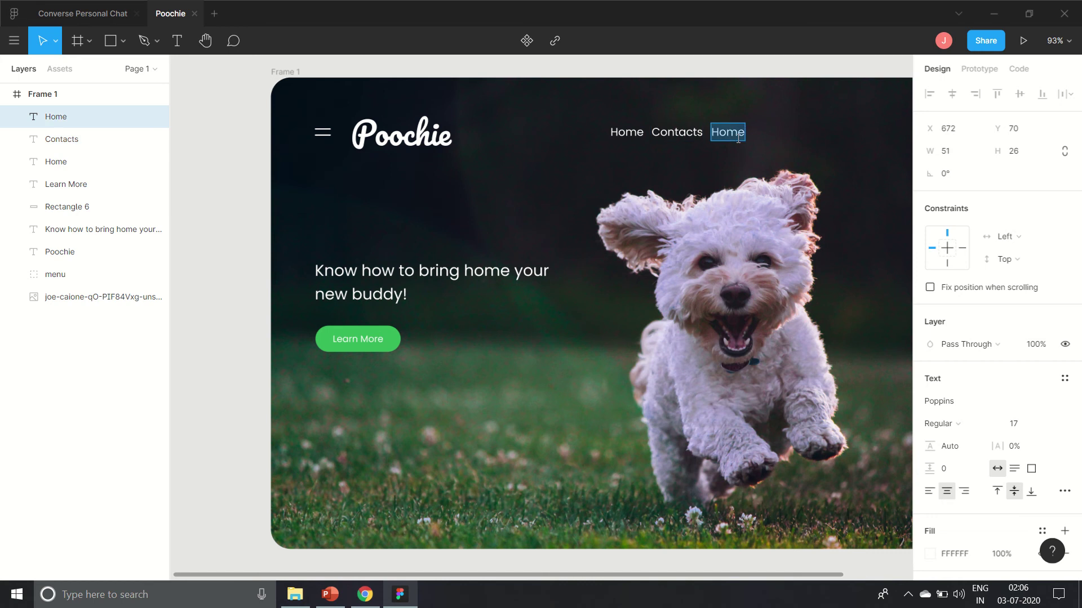
pyautogui.write('About')
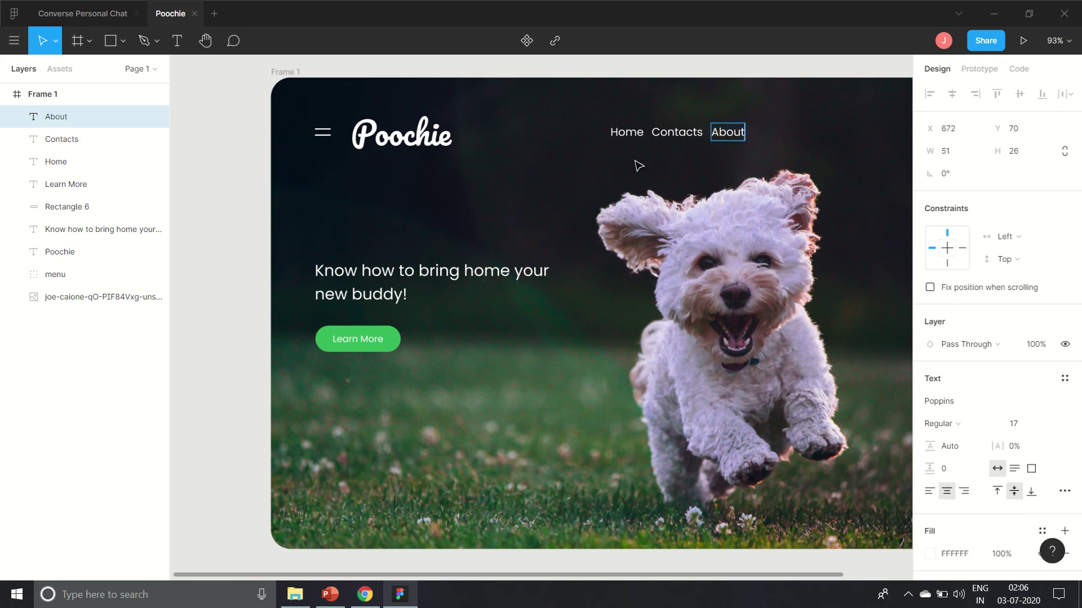
# Space the Home, Contacts and About labels evenly with a horizontal gap of 65.
pyautogui.click(675, 133)
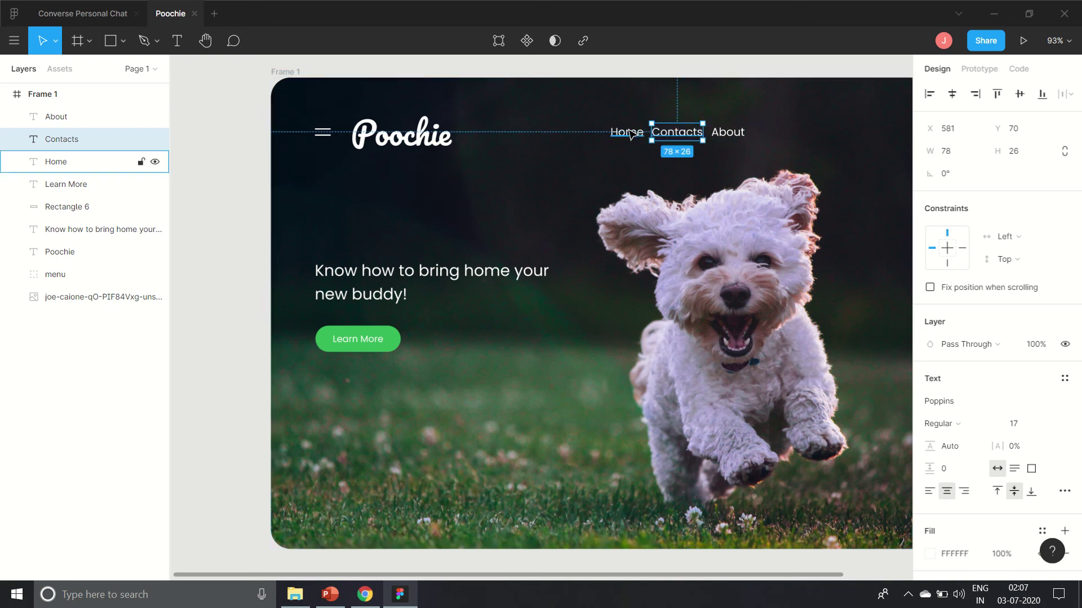
pyautogui.keyDown('shift'); pyautogui.click(629, 134); pyautogui.keyUp('shift')
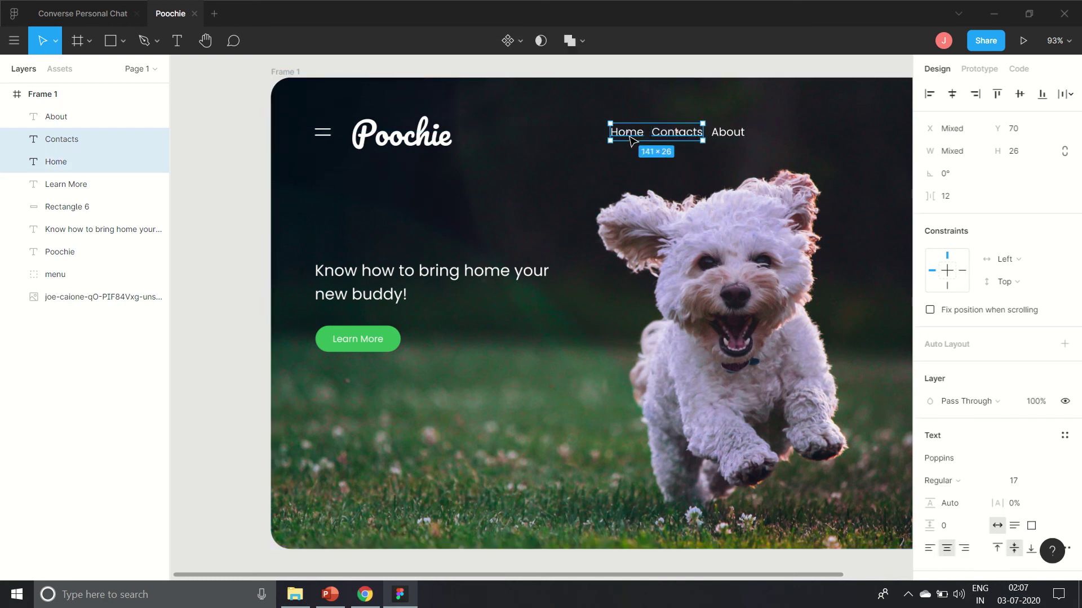
pyautogui.keyDown('shift'); pyautogui.click(727, 138); pyautogui.keyUp('shift')
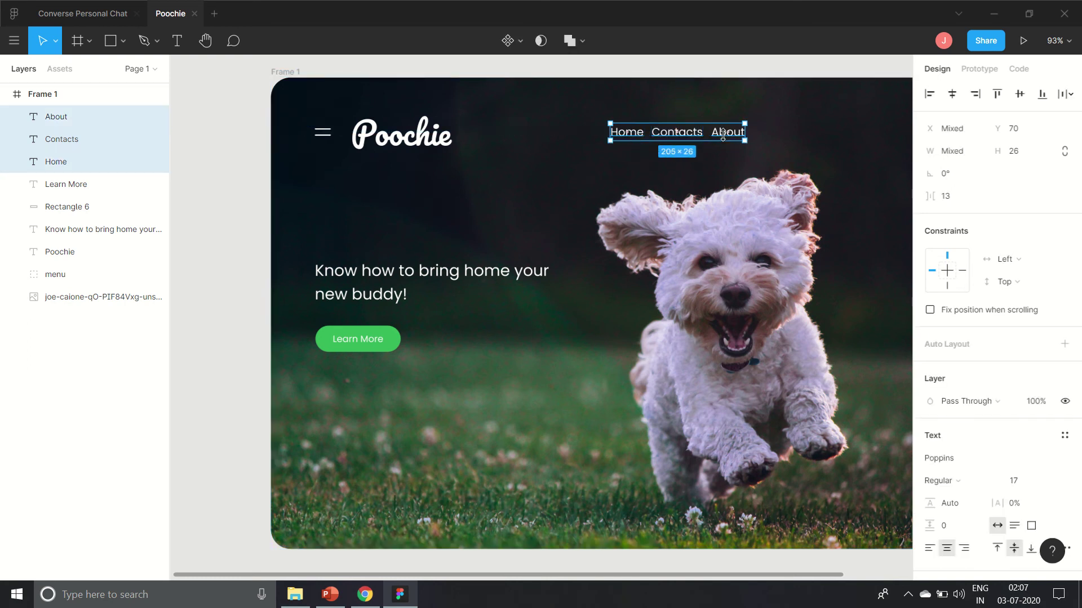
pyautogui.click(1063, 95)
pyautogui.click(924, 122)
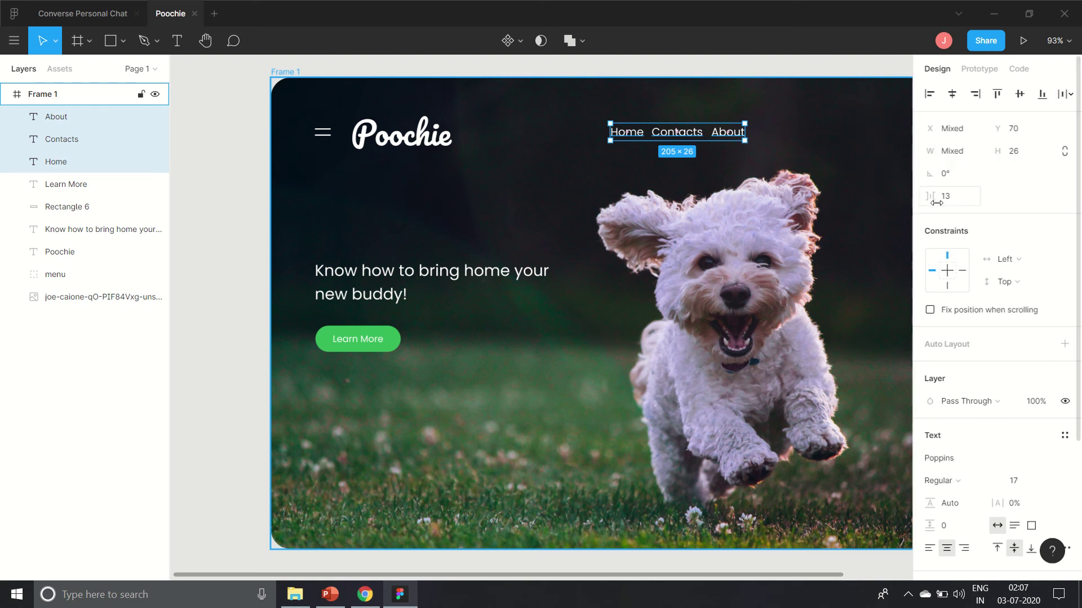
pyautogui.moveTo(936, 203); pyautogui.dragTo(999, 202)
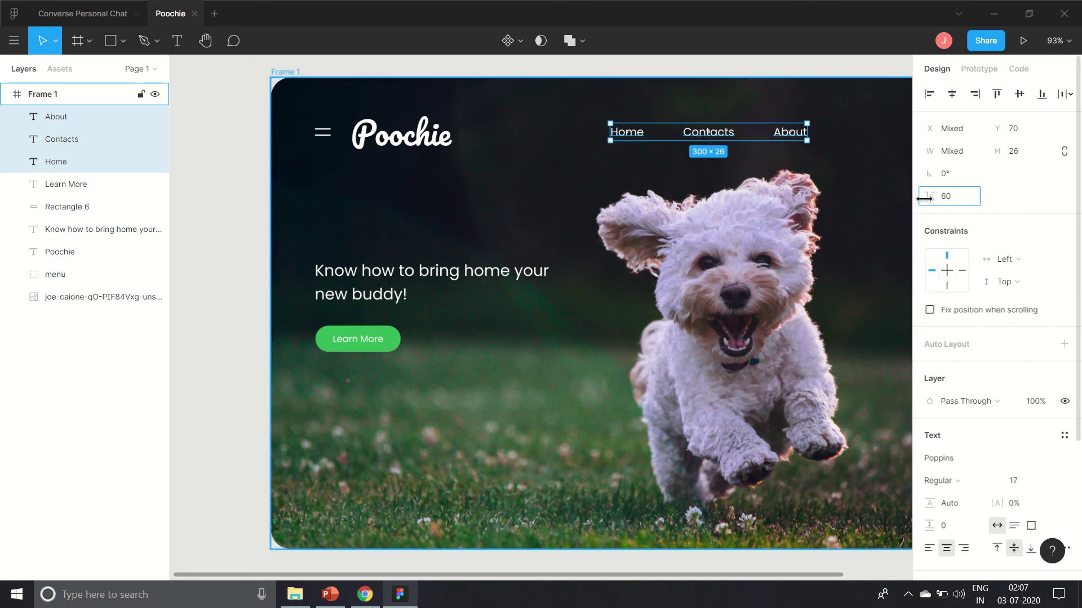
pyautogui.moveTo(924, 198); pyautogui.dragTo(930, 199)
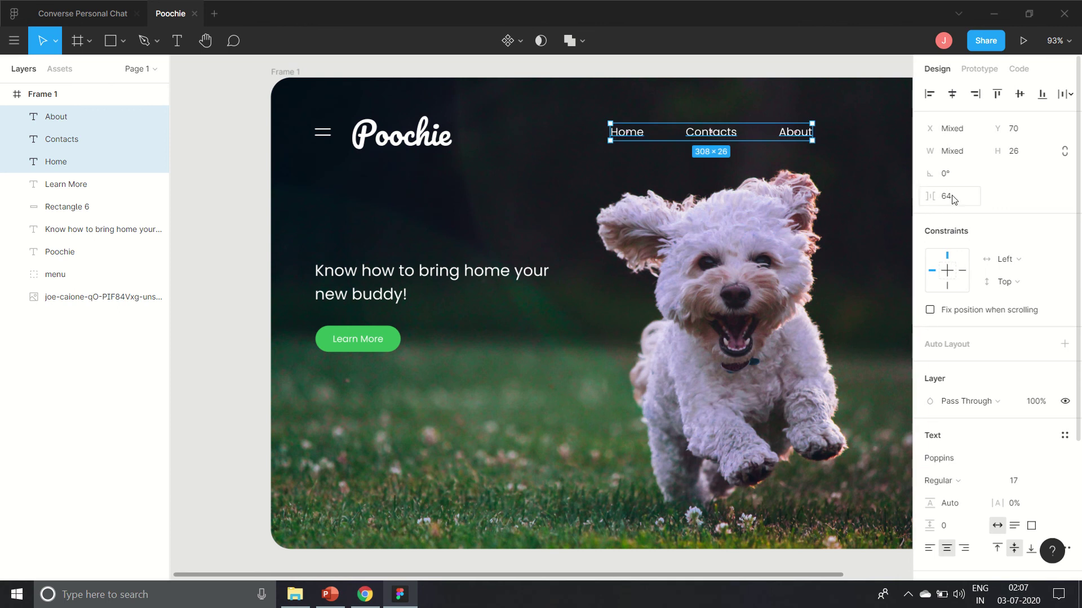
pyautogui.click(952, 196)
pyautogui.write('65')
pyautogui.press('Return')
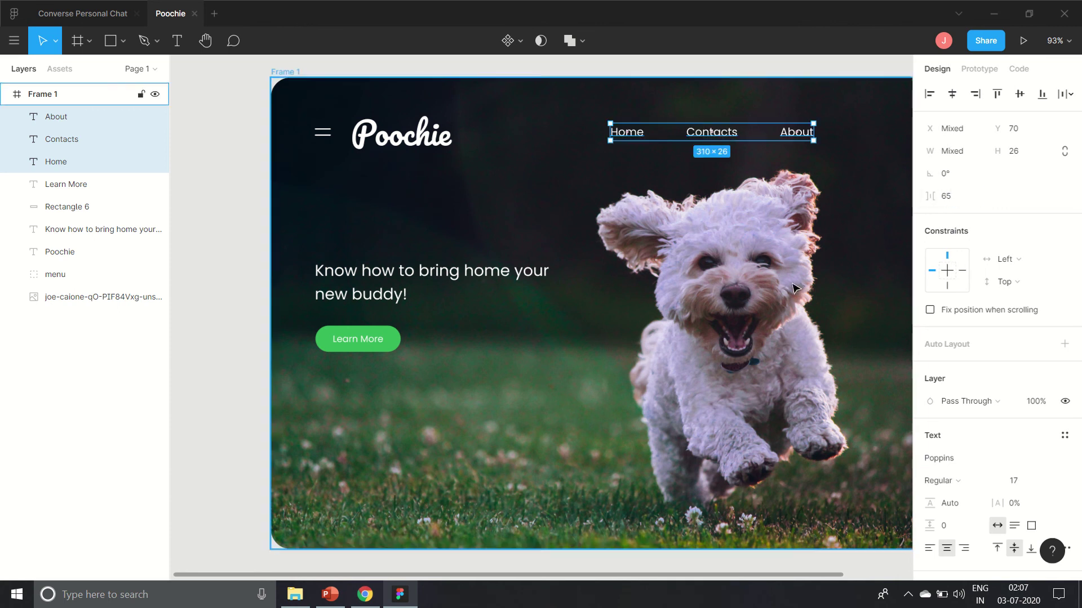
# Move the three navigation labels together toward the frame's right edge, bringing "About" to about X 959 at the same height.
pyautogui.hscroll(3, 795, 292)
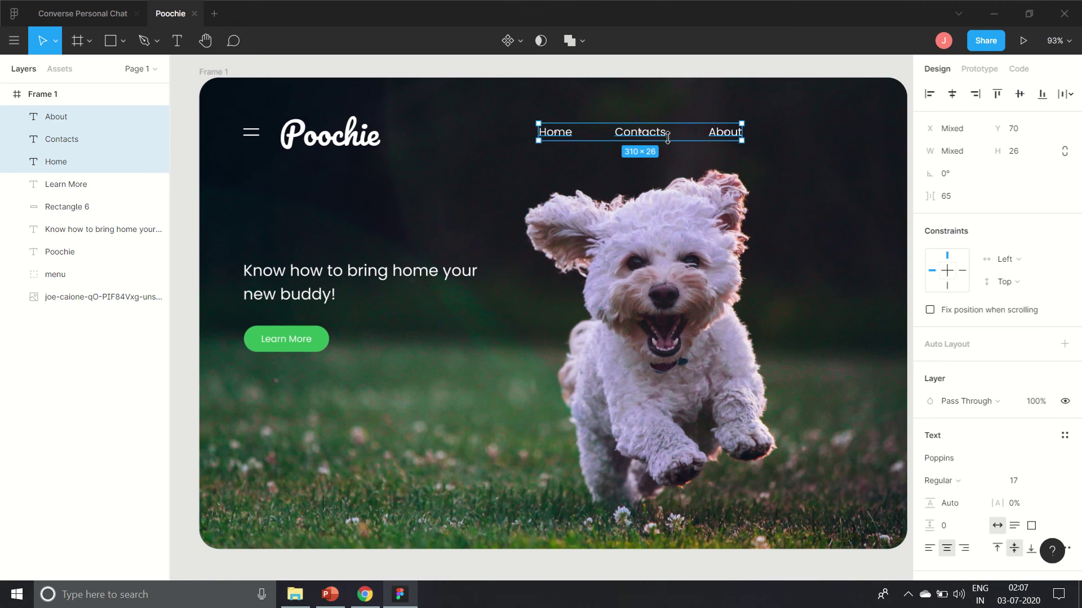
pyautogui.moveTo(658, 134); pyautogui.dragTo(668, 138)
pyautogui.hotkey('shift', 'Right')
pyautogui.hotkey('shift', 'Right')
pyautogui.hotkey('shift', 'Right')
pyautogui.hotkey('shift', 'Right')
pyautogui.hotkey('shift', 'Right')
pyautogui.hotkey('shift', 'Right')
pyautogui.hotkey('shift', 'Right')
pyautogui.hotkey('shift', 'Right')
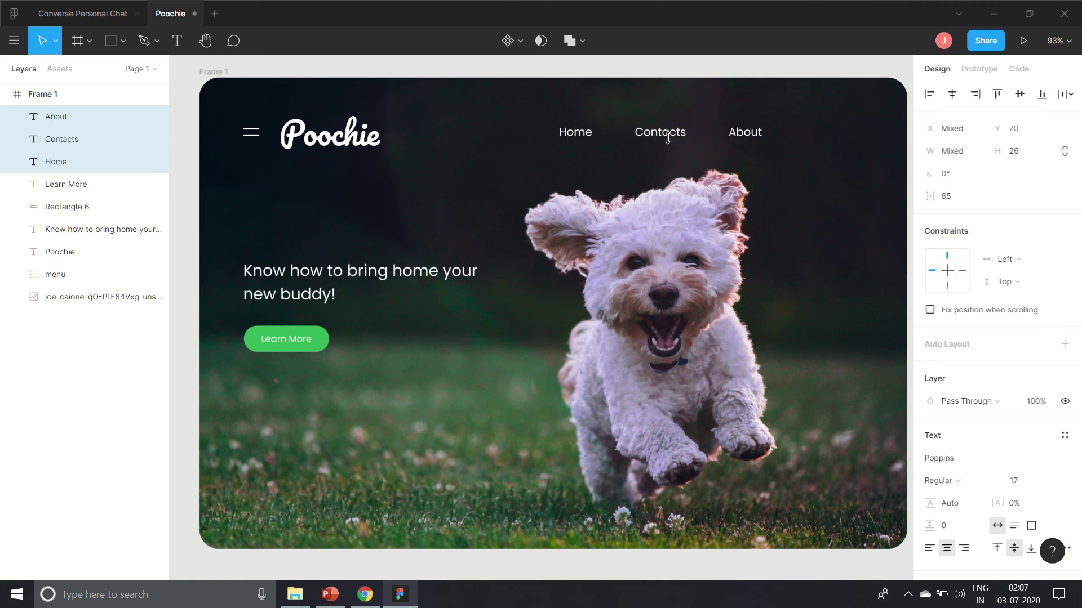
pyautogui.hotkey('shift', 'Right')
pyautogui.hotkey('shift', 'Right')
pyautogui.hotkey('shift', 'Right')
pyautogui.hotkey('shift', 'Right')
pyautogui.hotkey('shift', 'Right')
pyautogui.hotkey('shift', 'Right')
pyautogui.hotkey('shift', 'Right')
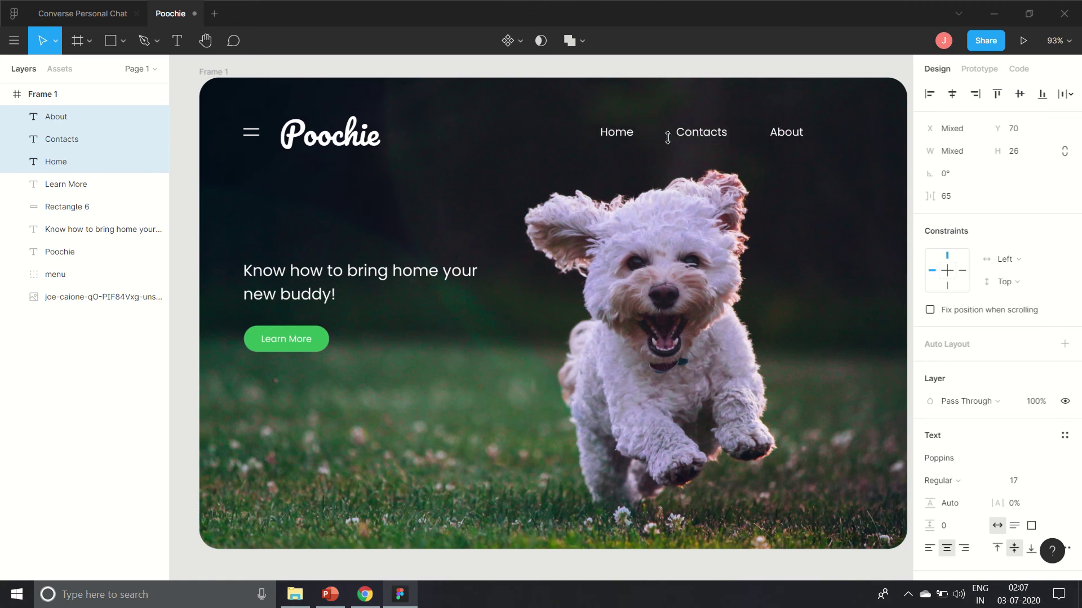
pyautogui.hotkey('shift', 'Right')
pyautogui.hotkey('shift', 'Right')
pyautogui.hotkey('shift', 'Right')
pyautogui.hotkey('shift', 'Right')
pyautogui.hotkey('shift', 'Right')
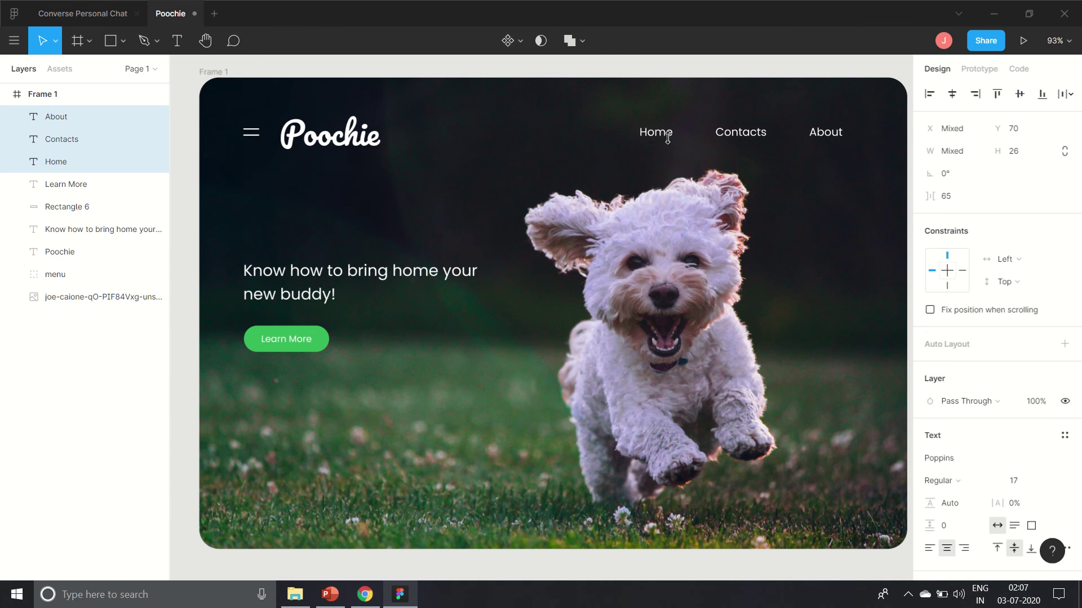
pyautogui.press('Right')
pyautogui.press('Right')
pyautogui.press('Right')
pyautogui.press('Right')
pyautogui.press('Right')
pyautogui.press('Right')
pyautogui.press('Right')
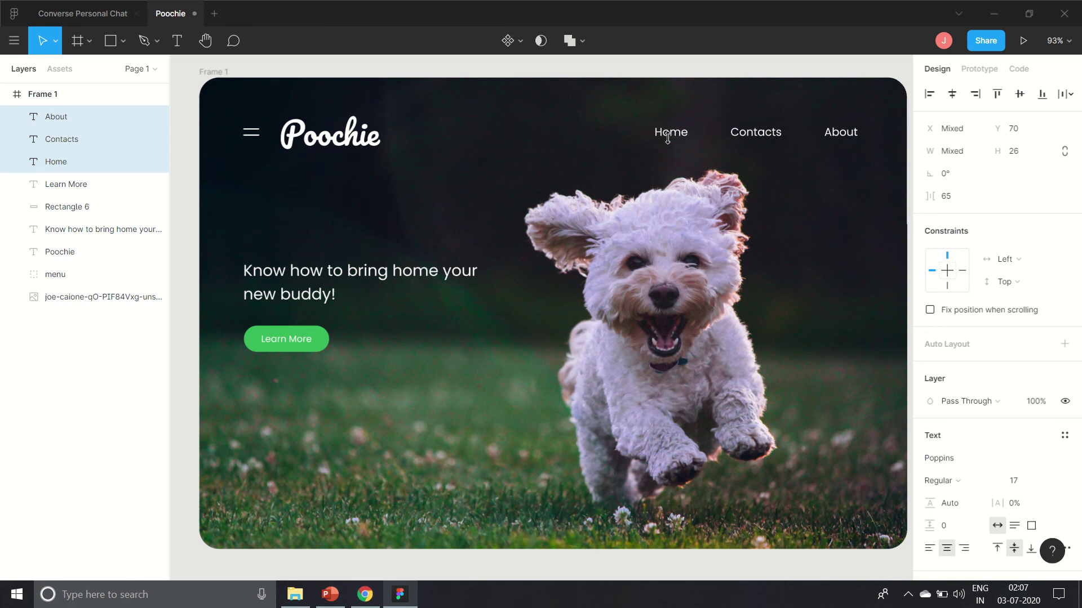
pyautogui.press('Right')
pyautogui.press('Right')
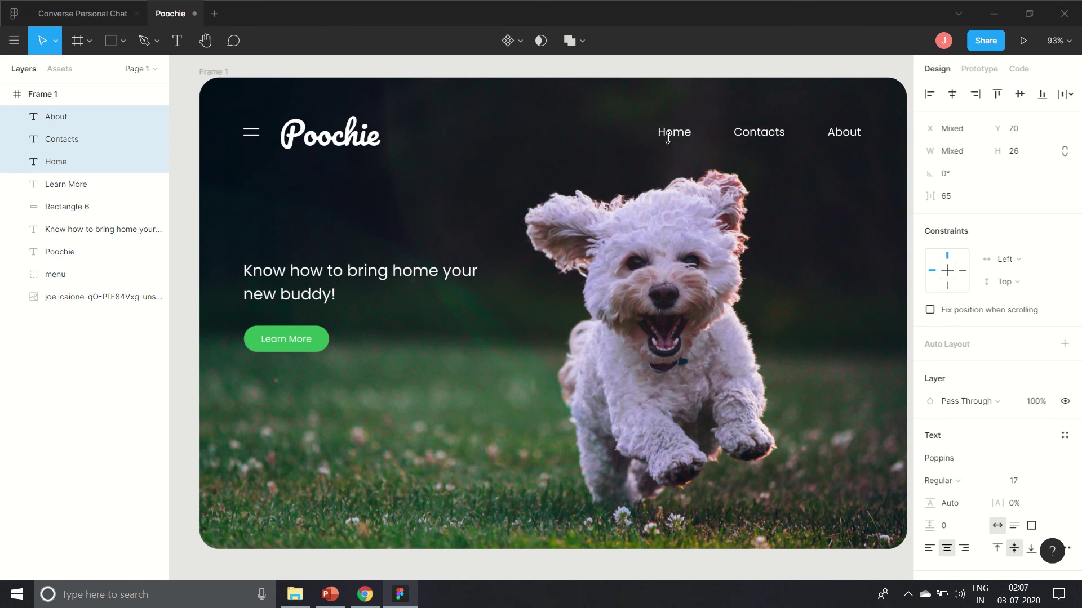
# Shift the Poochie logo slightly away from the menu icon, to about X 139, Y 37.
pyautogui.click(332, 137)
pyautogui.moveTo(333, 136); pyautogui.dragTo(342, 137)
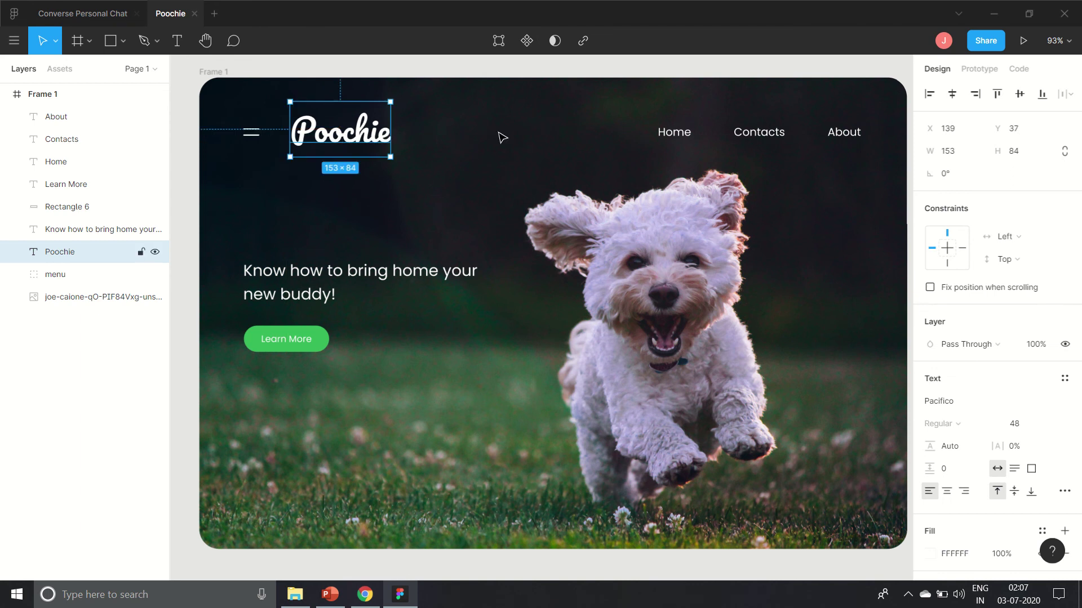
# Duplicate the green Learn More button shape behind the "About" label and resize the copy to 99 × 34.
pyautogui.click(843, 132)
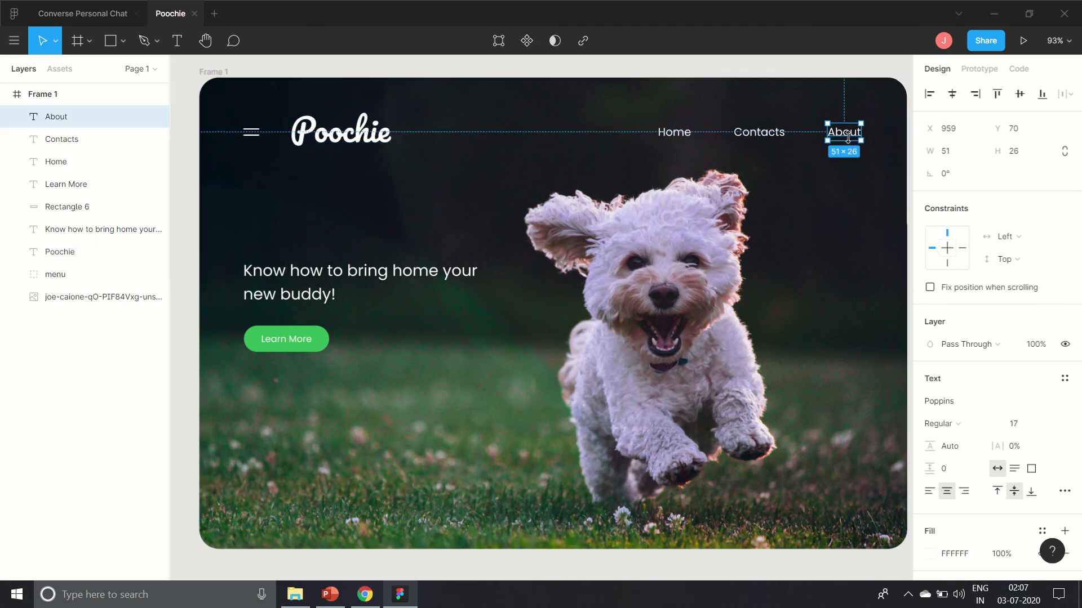
pyautogui.click(258, 339)
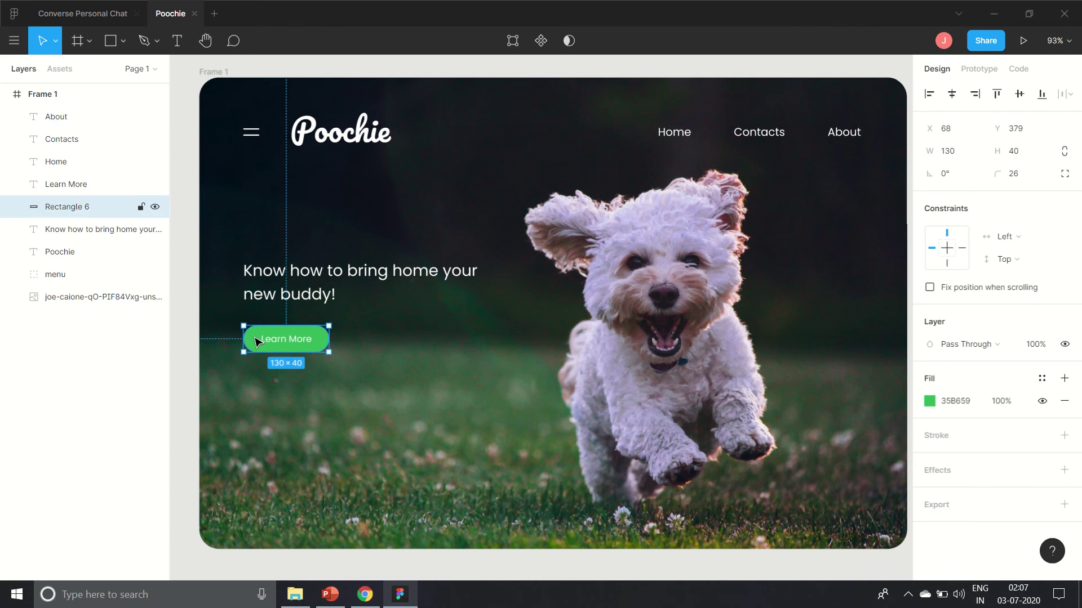
pyautogui.moveTo(258, 340); pyautogui.dragTo(729, 132)
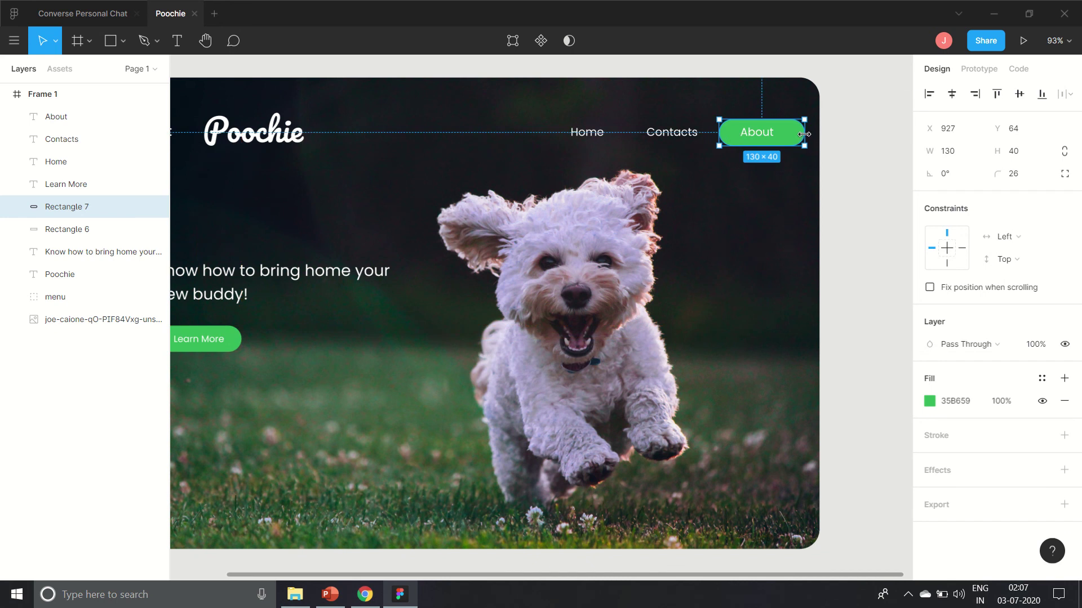
pyautogui.moveTo(804, 134); pyautogui.dragTo(750, 123)
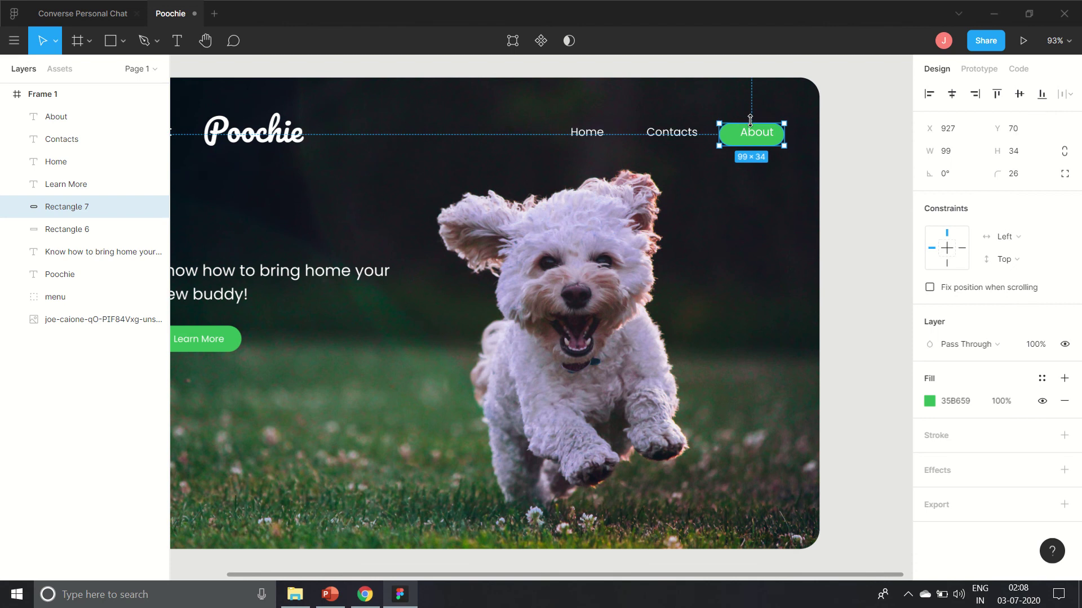
# Nudge the green pill behind "About" to X 935, Y 67 so it is centred on the label.
pyautogui.press('Right')
pyautogui.press('Right')
pyautogui.press('Right')
pyautogui.press('Right')
pyautogui.press('Right')
pyautogui.press('Right')
pyautogui.press('Right')
pyautogui.press('Right')
pyautogui.press('Right')
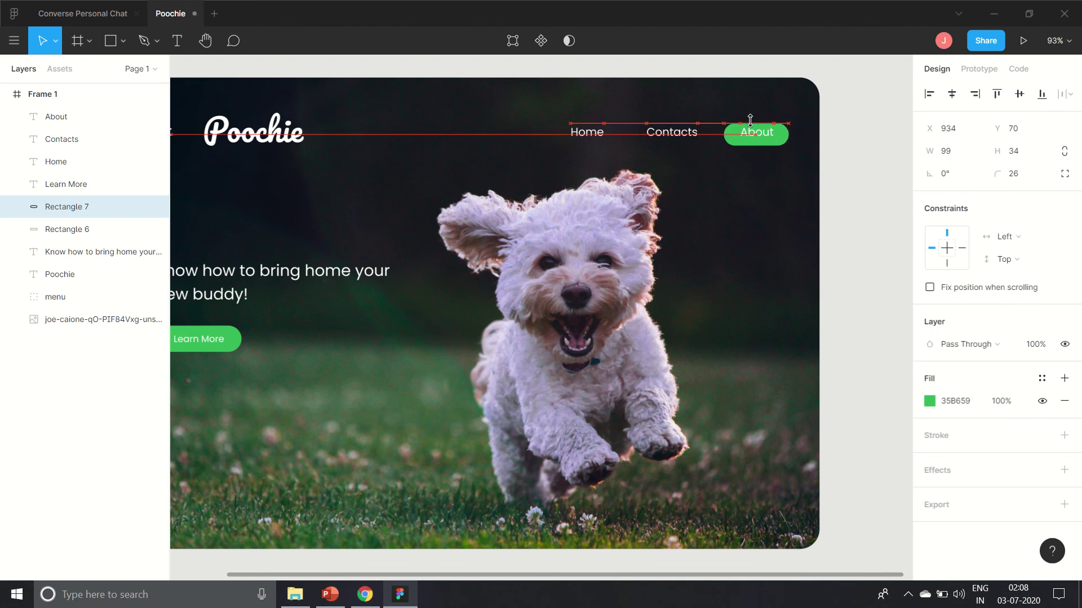
pyautogui.press('Left')
pyautogui.press('Up')
pyautogui.press('Up')
pyautogui.press('Up')
pyautogui.press('Up')
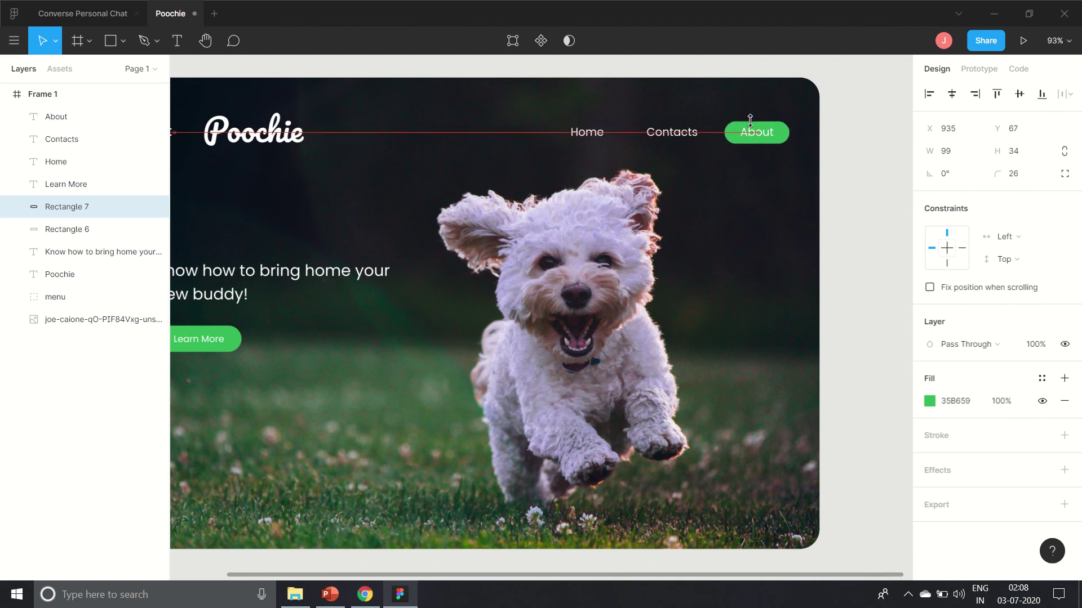
pyautogui.press('Down')
pyautogui.press('Left')
pyautogui.press('Right')
pyautogui.press('Right')
pyautogui.press('Left')
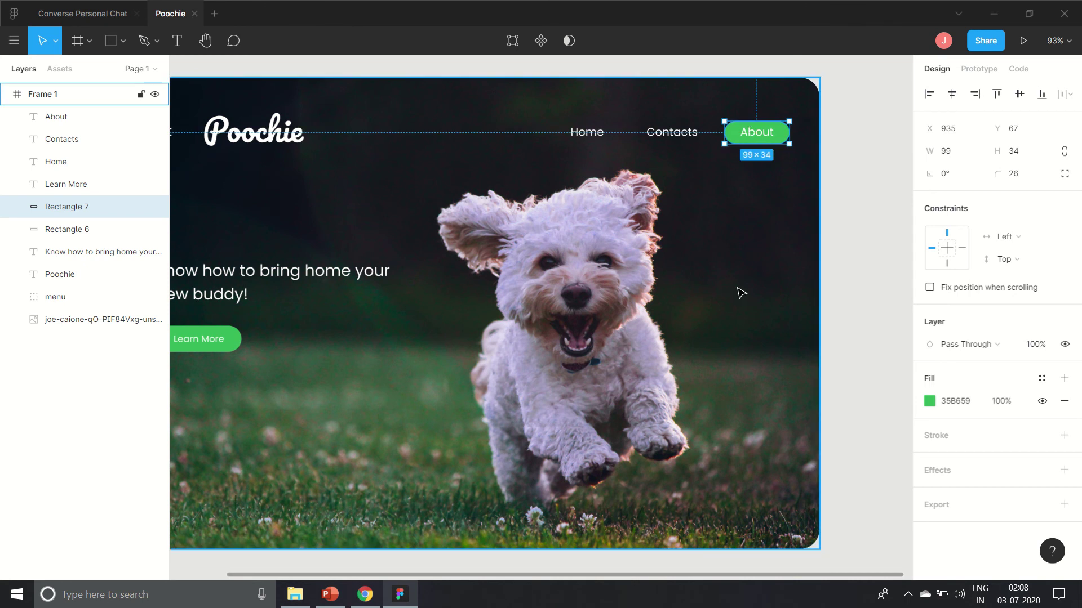
pyautogui.hscroll(-1, 737, 292)
pyautogui.rightClick(750, 287)
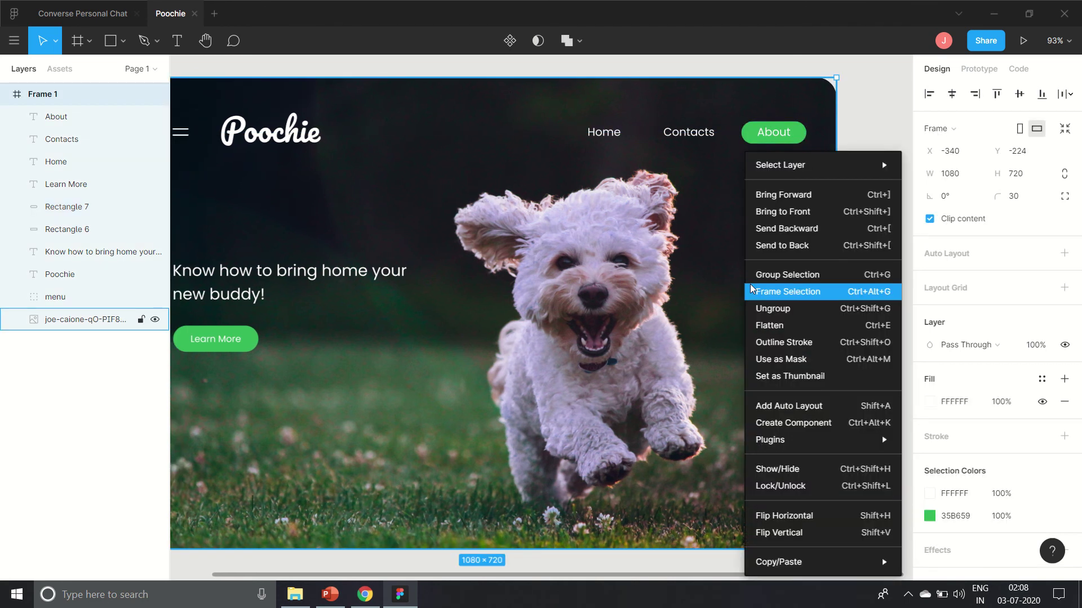
pyautogui.click(437, 337)
pyautogui.hscroll(-5, 437, 338)
pyautogui.hscroll(3, 437, 338)
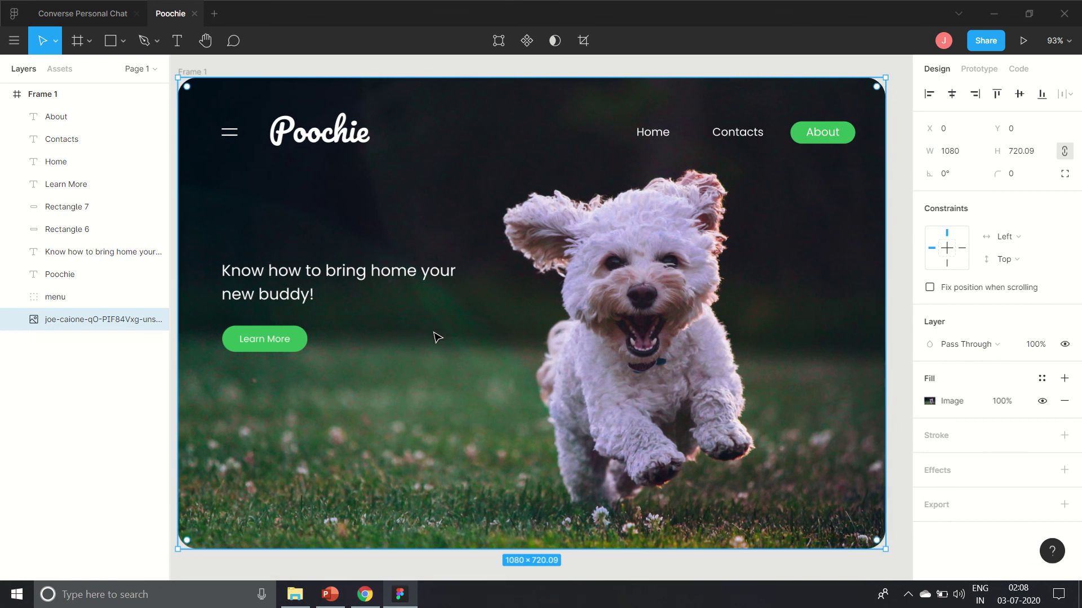
pyautogui.click(579, 74)
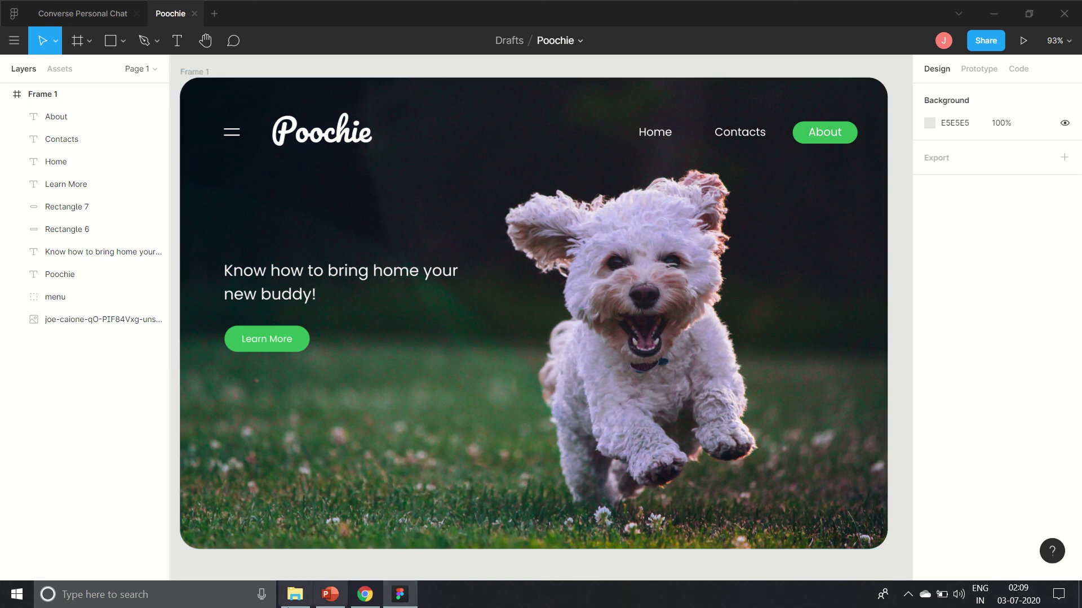
# Switch to Unsplash in Chrome and look through the "puppies running" results and the home page photos.
pyautogui.click(365, 594)
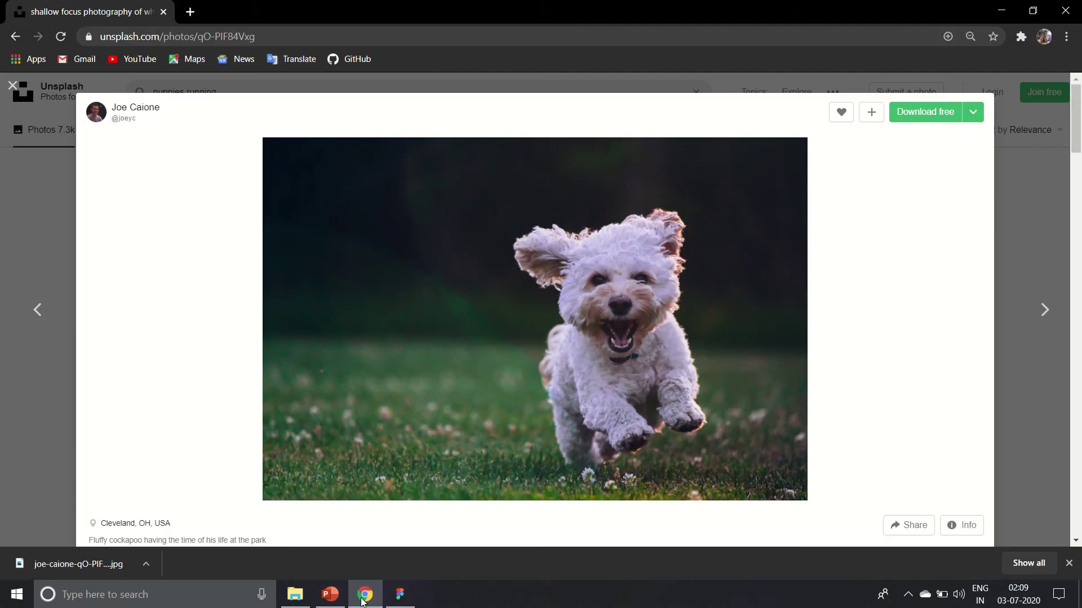
pyautogui.click(1046, 203)
pyautogui.scroll(-20, 579, 307)
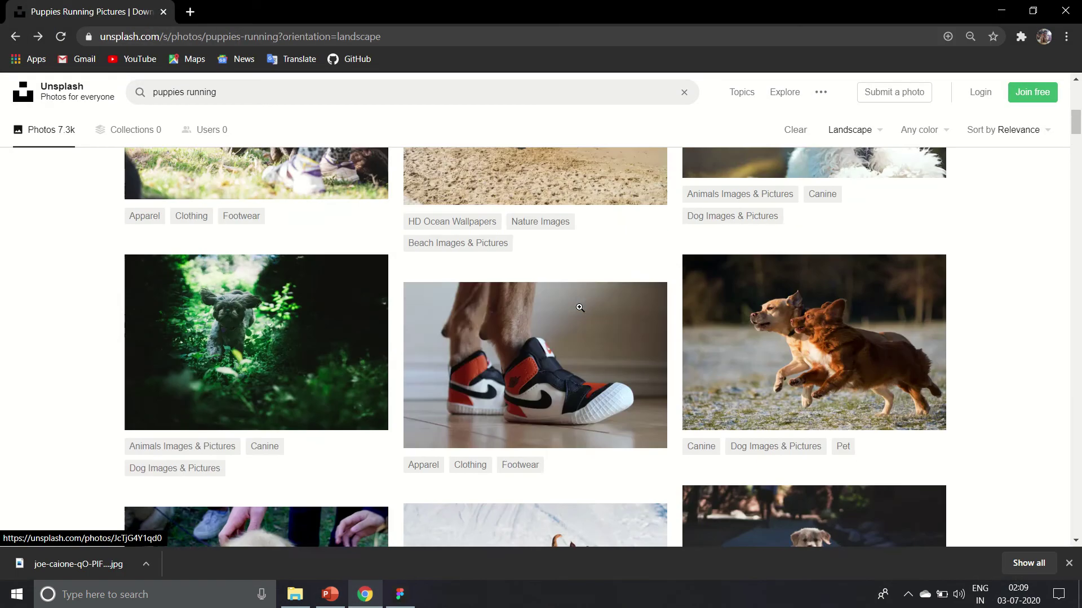
pyautogui.scroll(20, 579, 307)
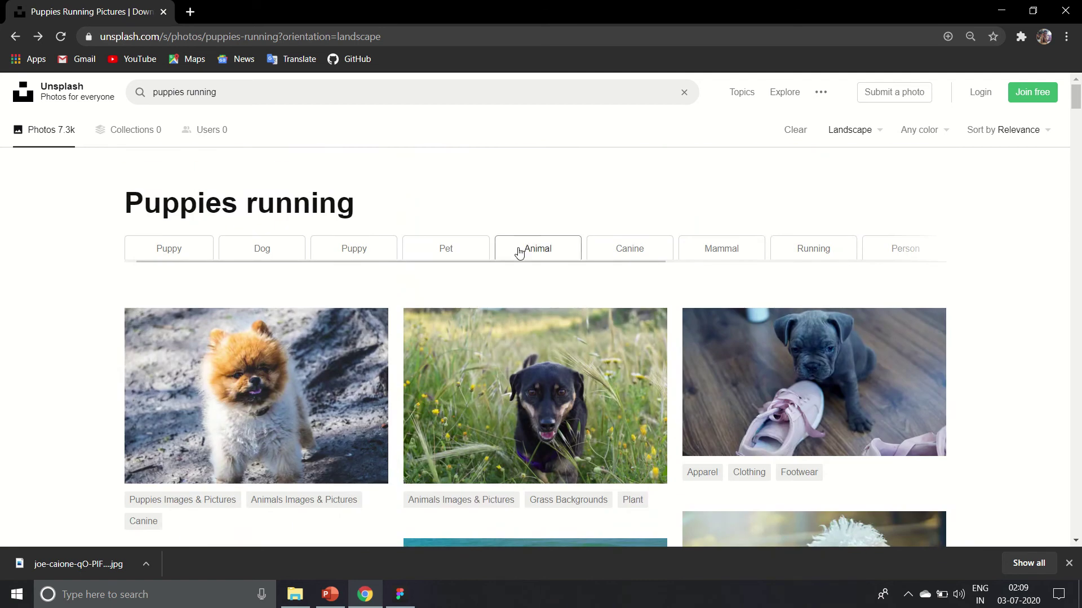
pyautogui.click(53, 98)
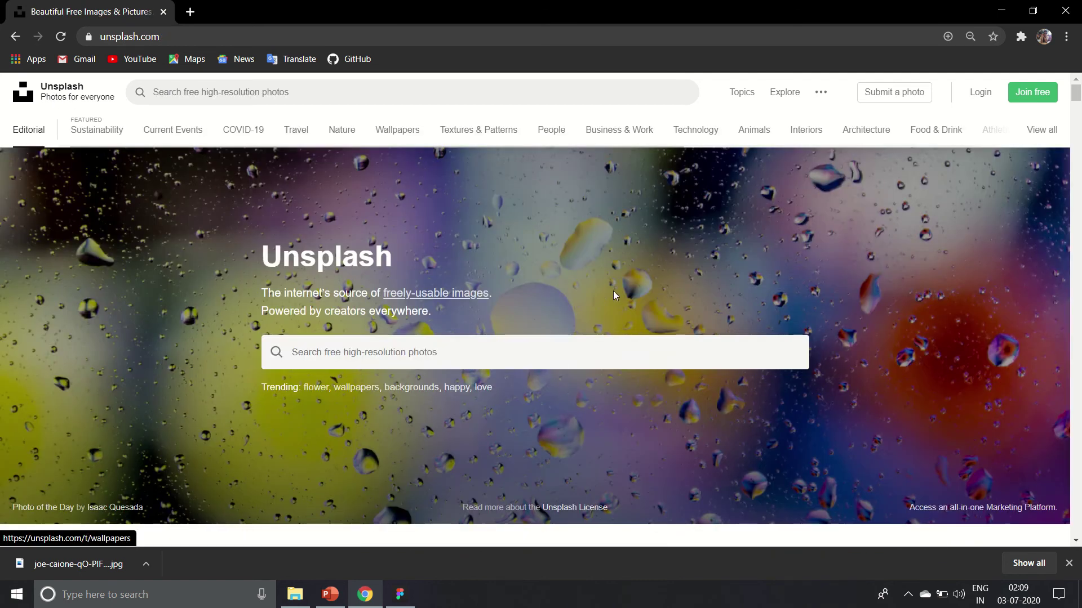
pyautogui.scroll(-10, 561, 368)
pyautogui.scroll(3, 561, 368)
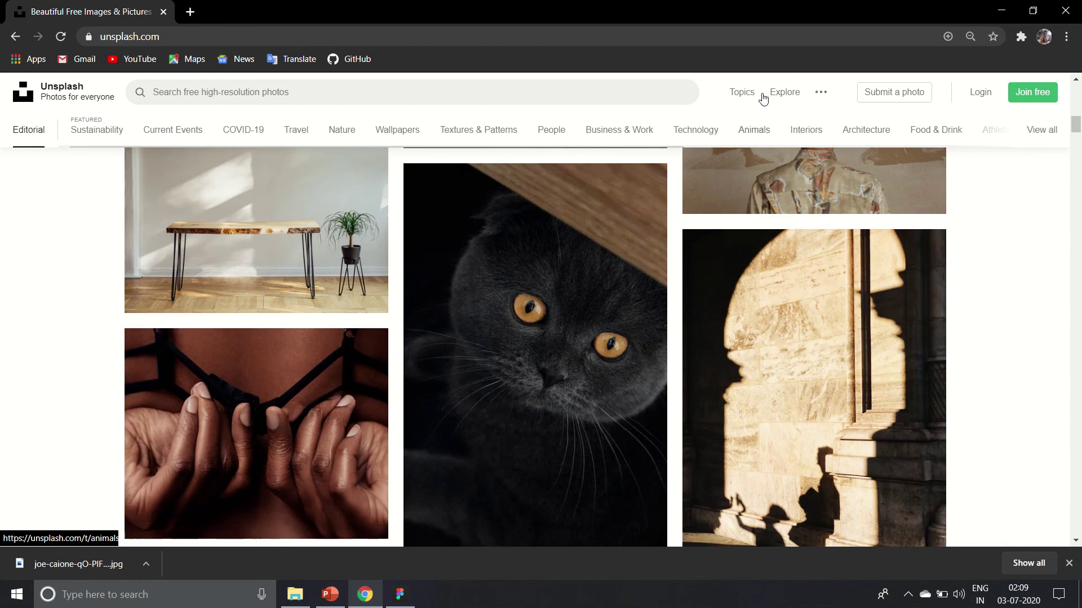
# Open the Food & Drink topic on Unsplash and look through its photos.
pyautogui.click(950, 134)
pyautogui.scroll(-15, 464, 316)
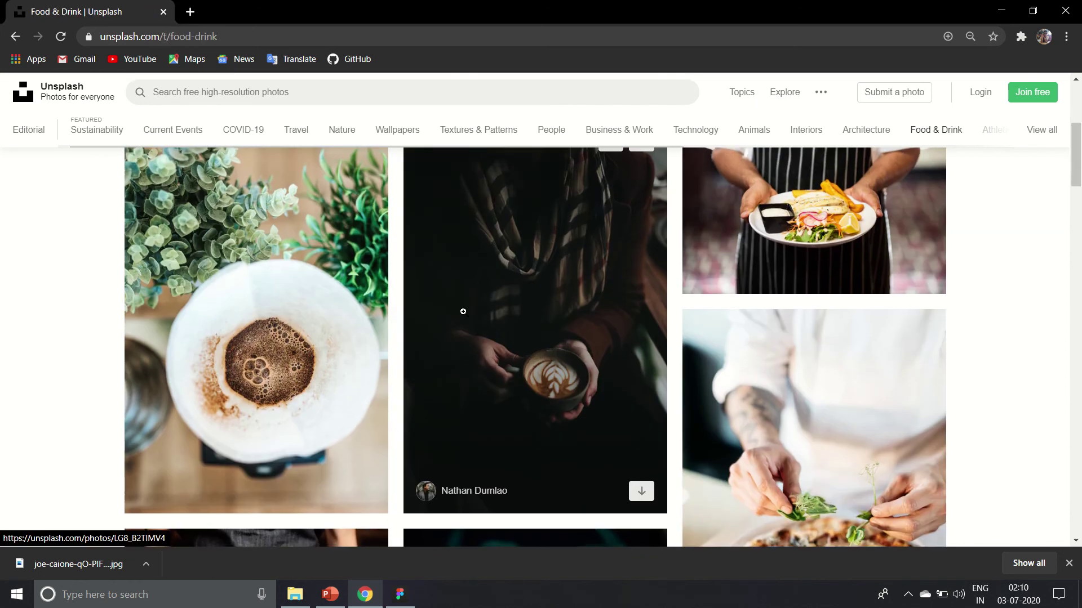
pyautogui.scroll(-20, 464, 312)
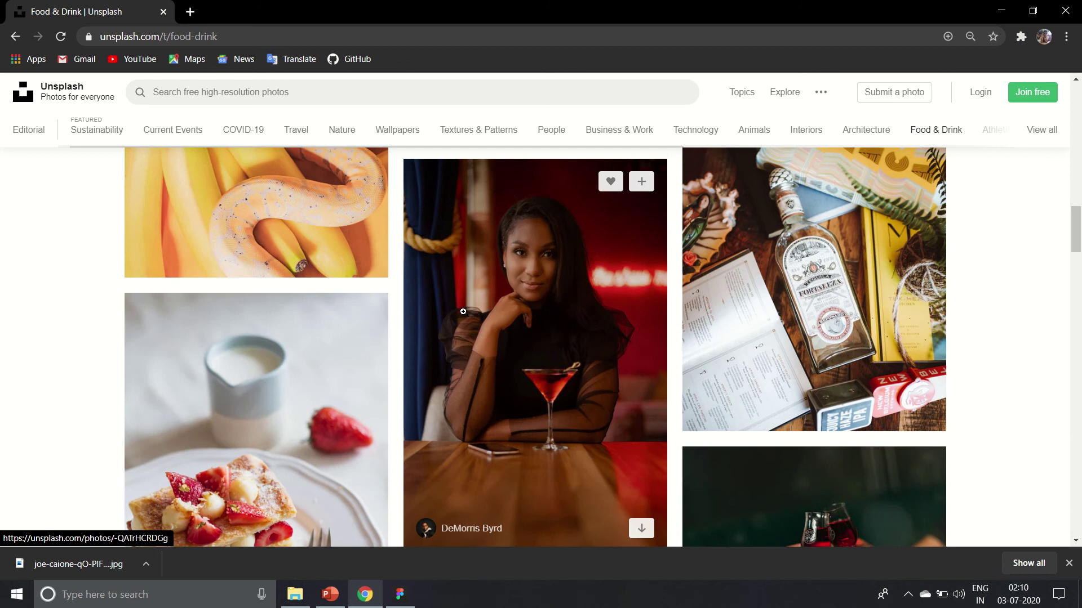
pyautogui.scroll(-4, 464, 312)
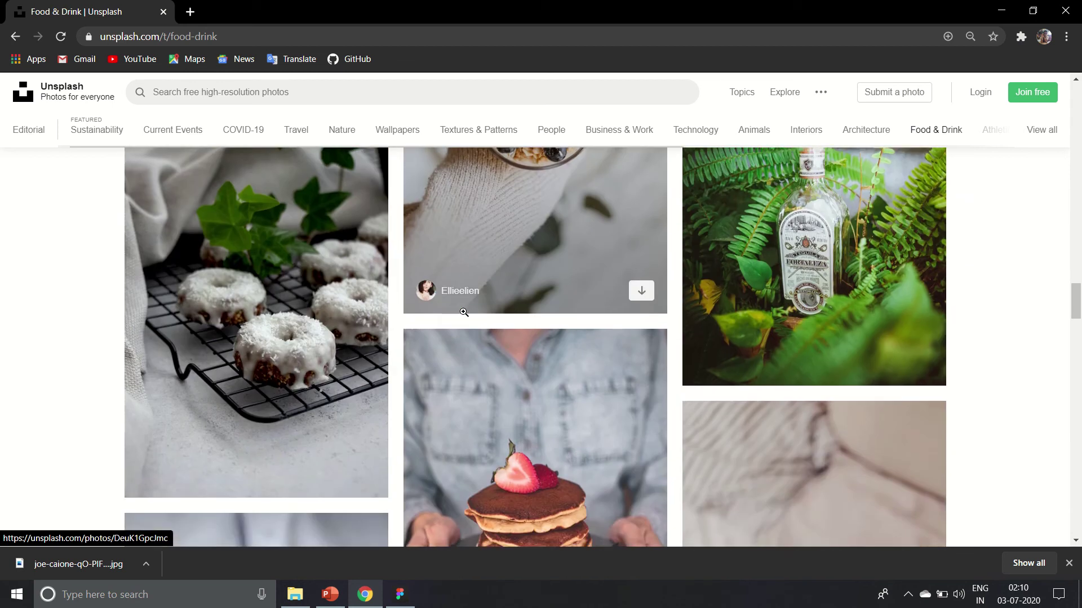
pyautogui.scroll(5, 463, 312)
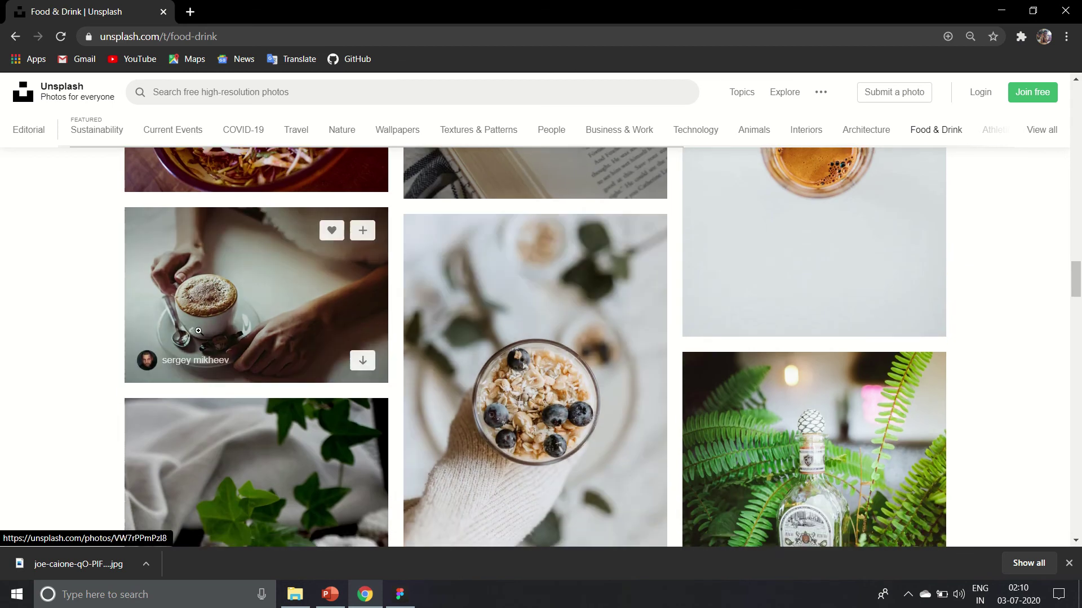
# Open the photo of hands holding a white coffee cup and examine it along with its related photos.
pyautogui.click(203, 328)
pyautogui.scroll(-6, 497, 332)
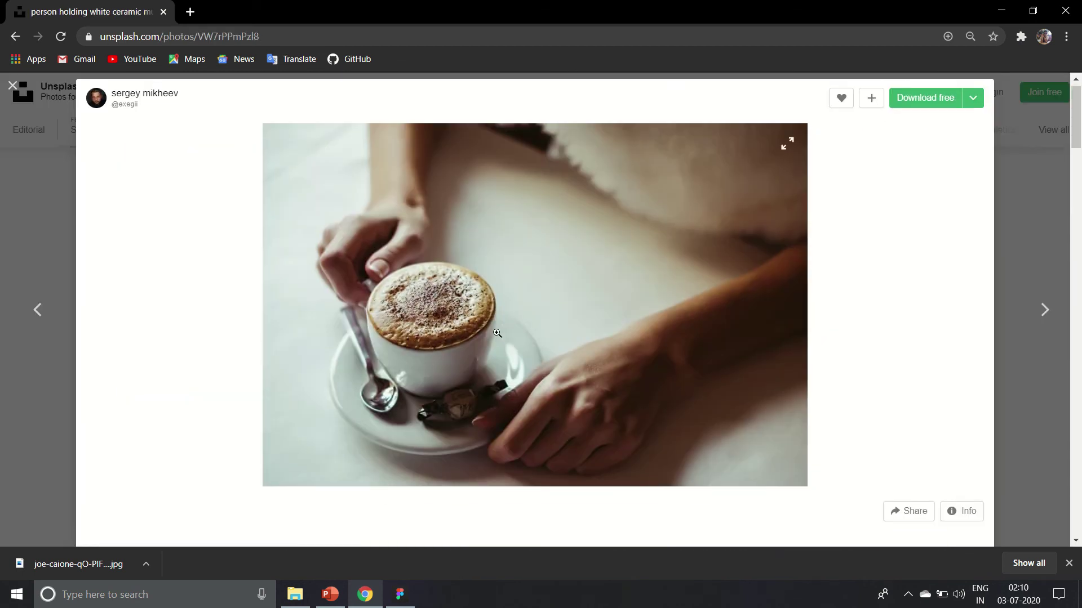
pyautogui.scroll(-1, 497, 337)
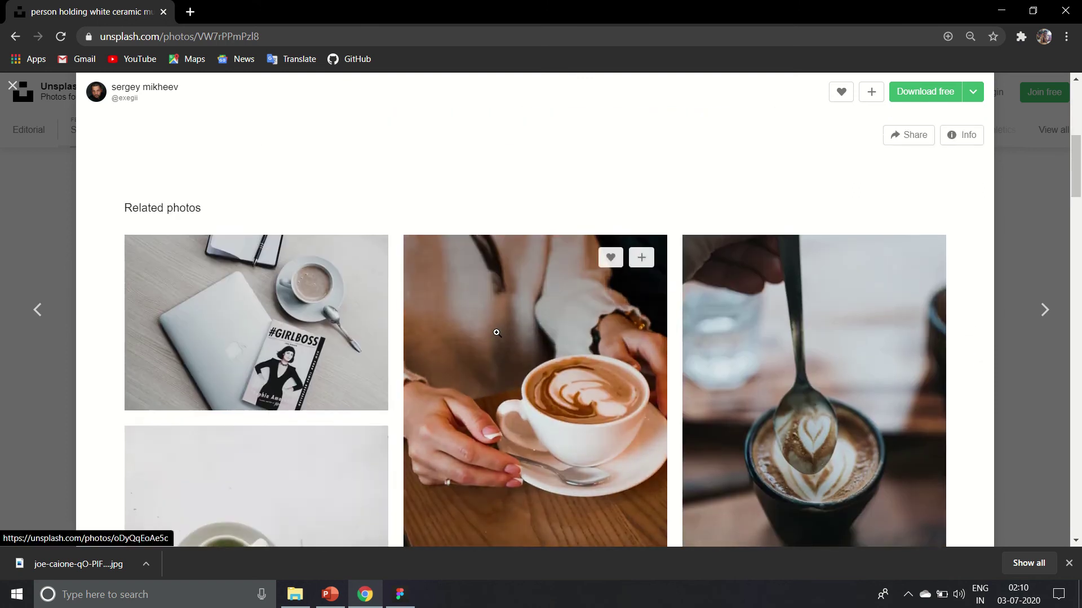
pyautogui.scroll(7, 496, 337)
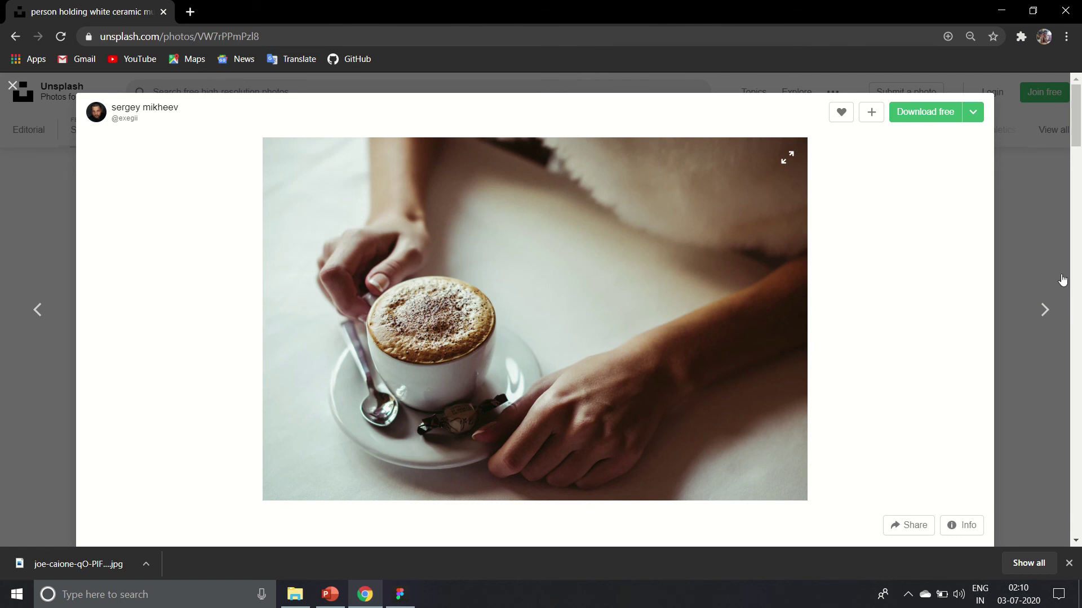
# Close the coffee cup photo and look further down the Food & Drink photos.
pyautogui.click(1045, 237)
pyautogui.scroll(-5, 564, 343)
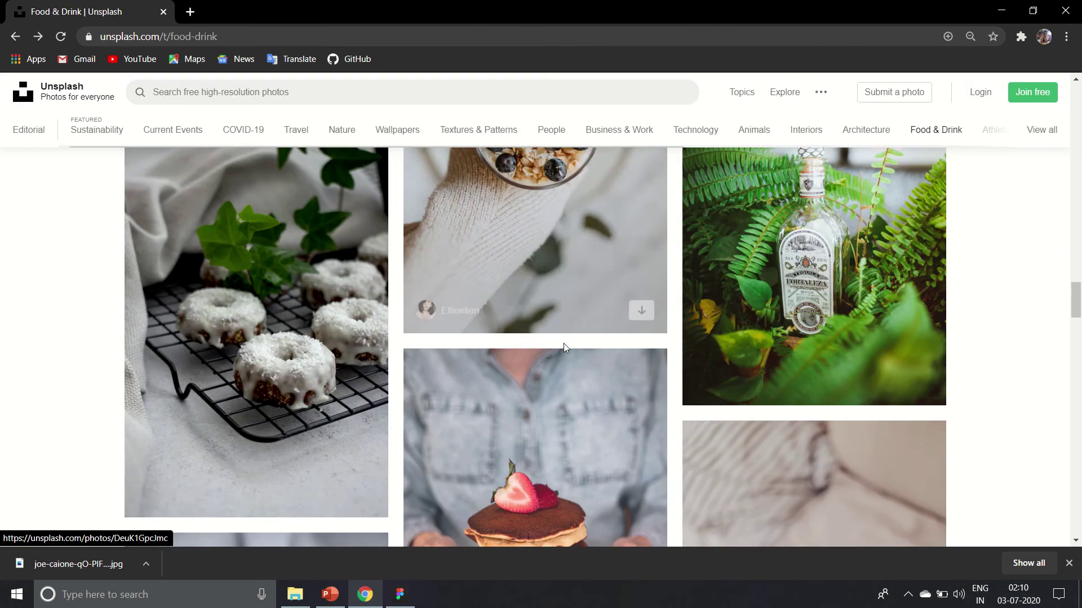
pyautogui.scroll(-3, 483, 400)
pyautogui.scroll(-10, 483, 399)
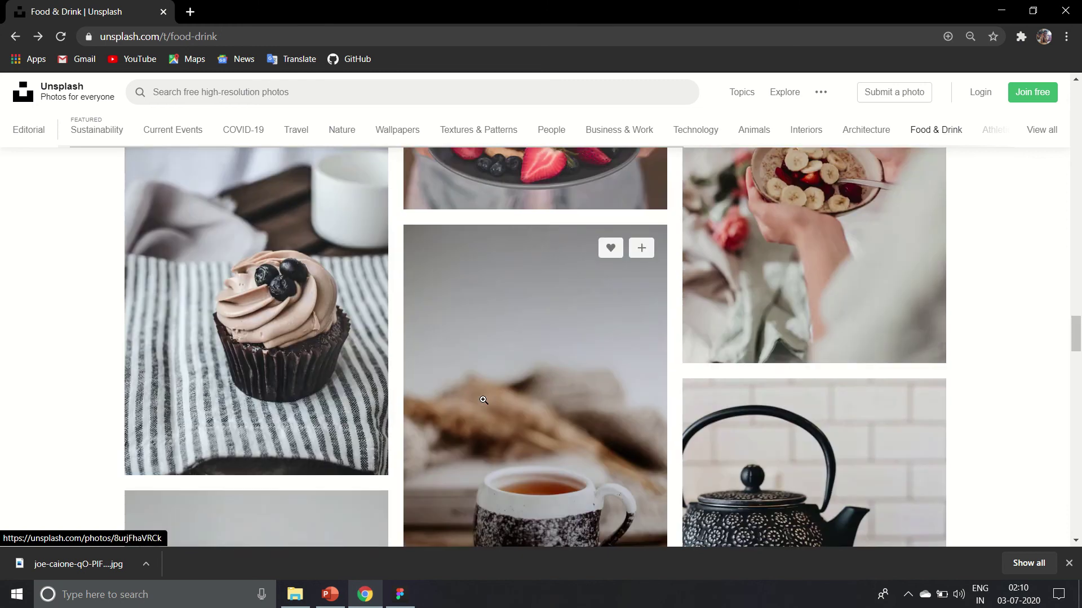
pyautogui.scroll(-20, 483, 399)
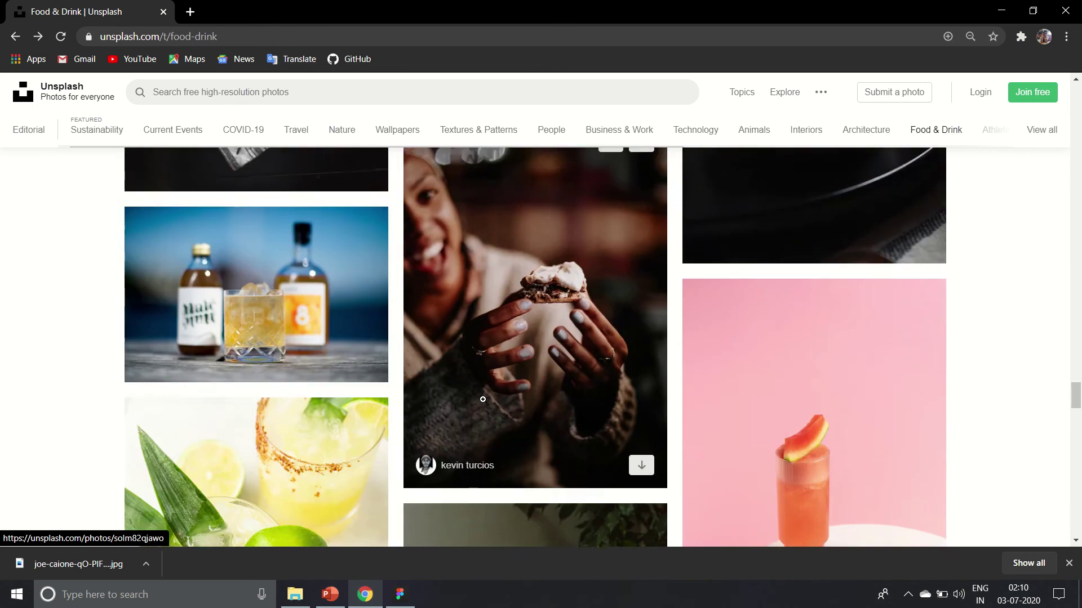
pyautogui.scroll(-20, 483, 399)
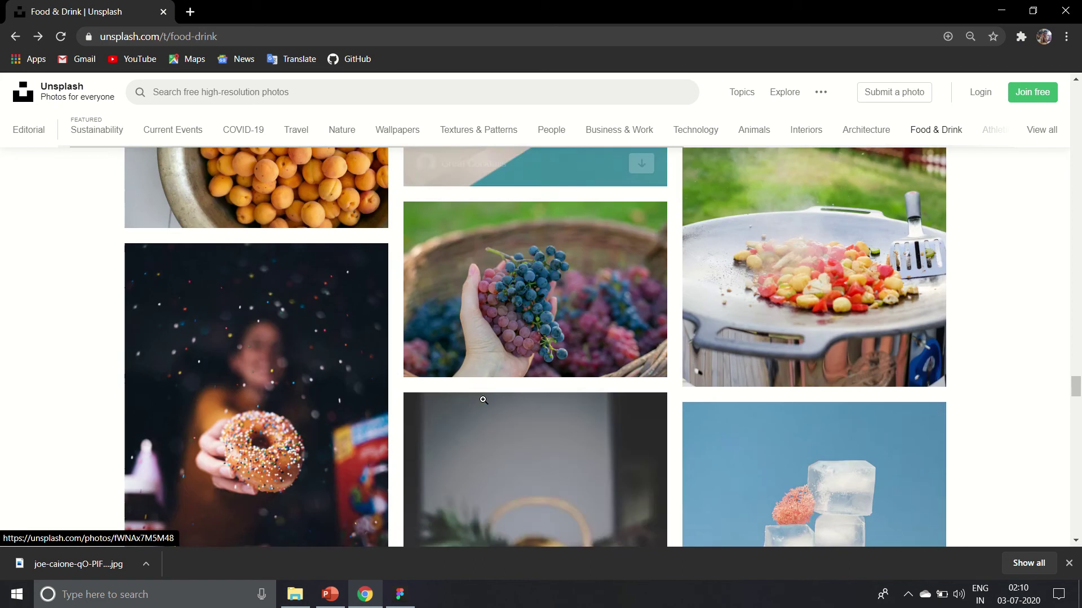
pyautogui.scroll(-5, 483, 399)
pyautogui.scroll(1, 483, 399)
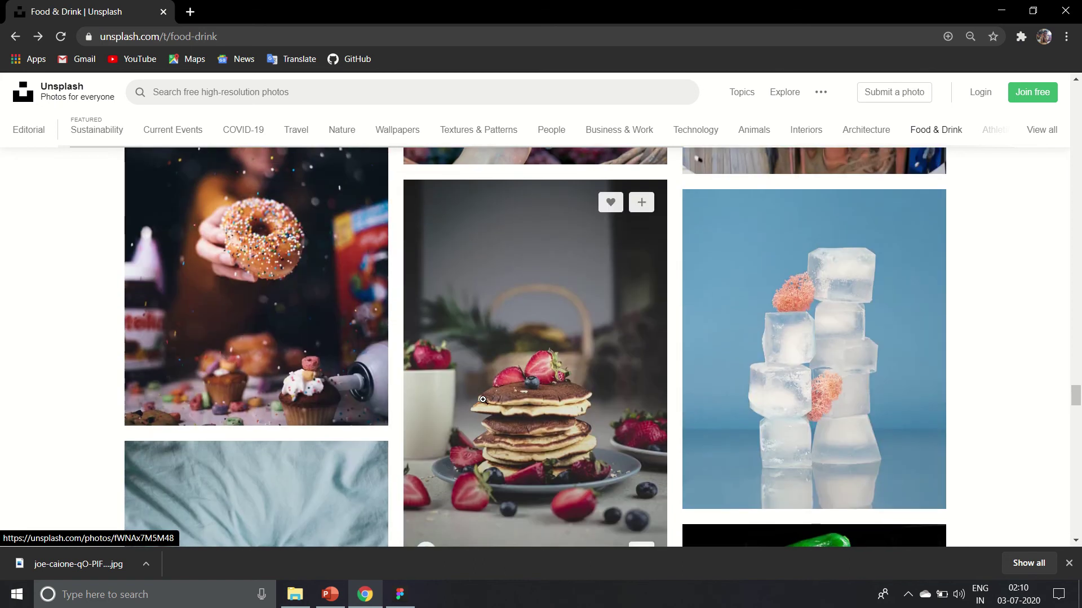
pyautogui.scroll(-7, 483, 399)
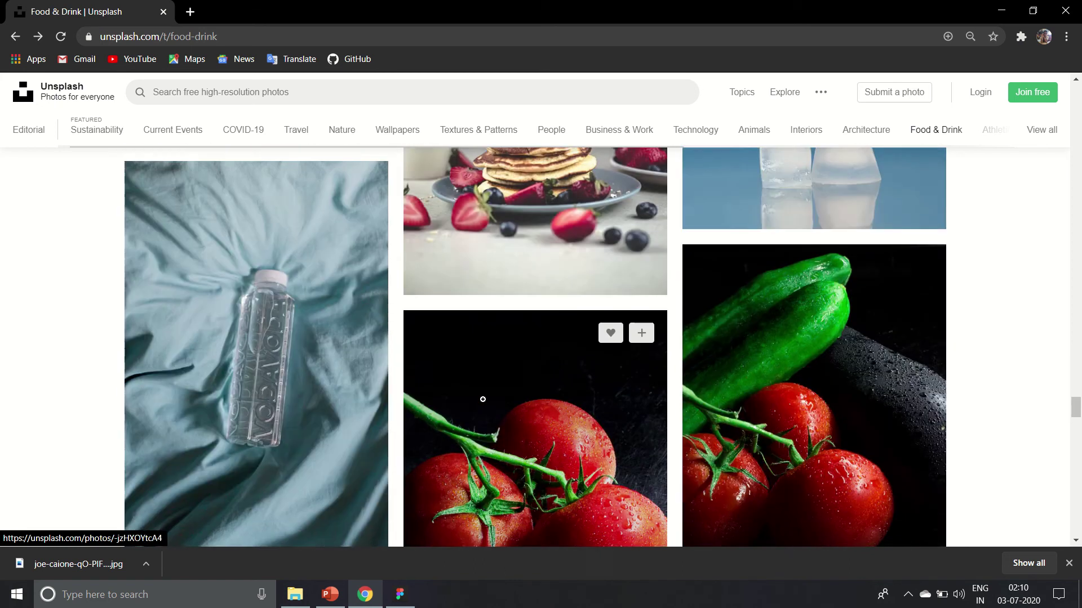
pyautogui.scroll(-1, 483, 399)
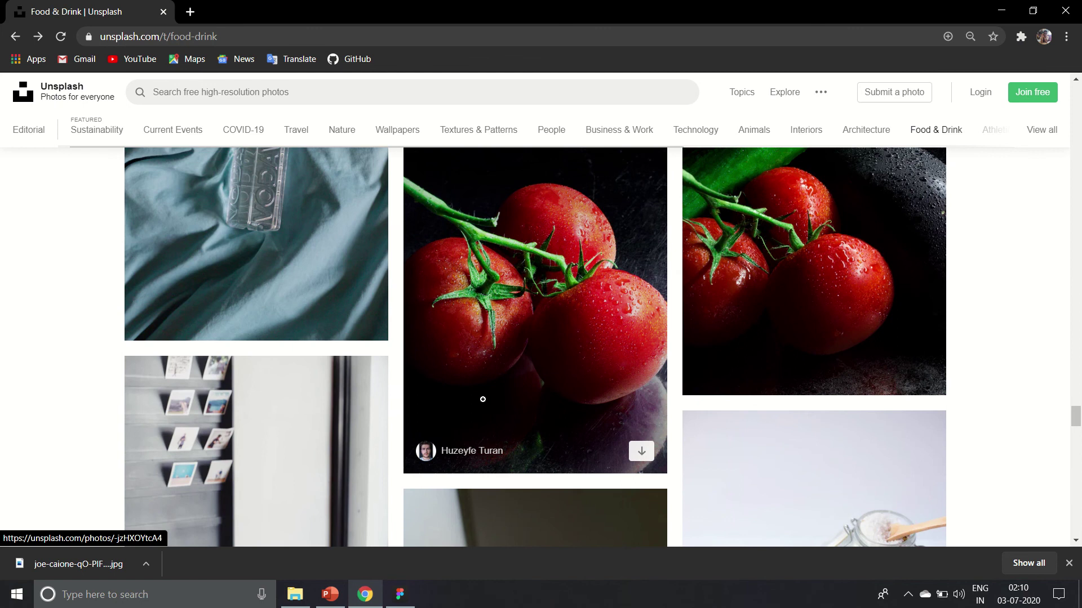
pyautogui.scroll(-6, 482, 399)
# Examine the photo of the dessert on a wooden board and continue browsing the Food & Drink topic.
pyautogui.click(483, 399)
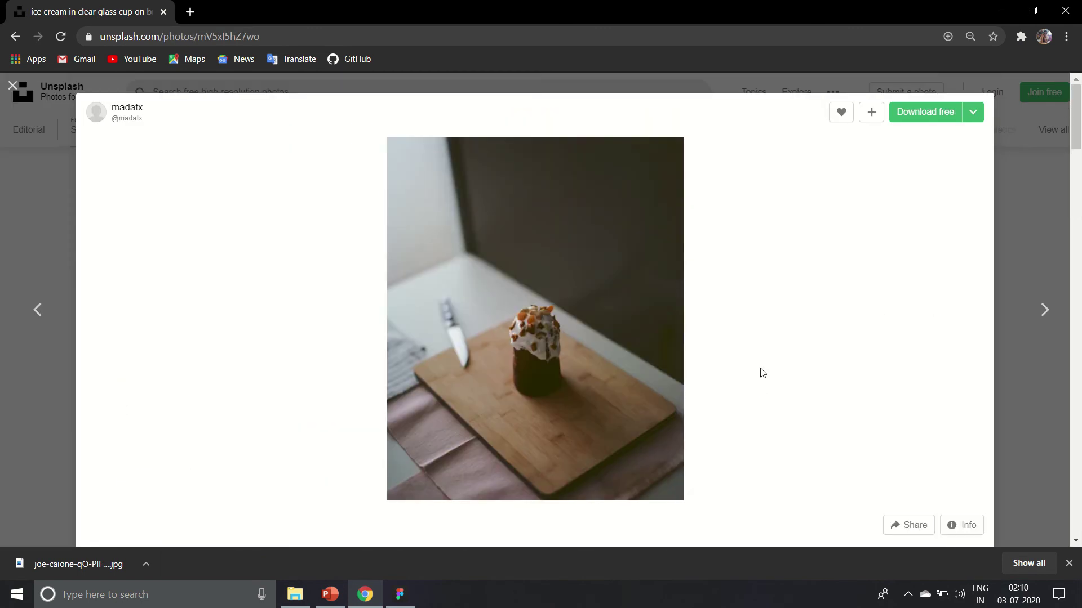
pyautogui.click(1047, 220)
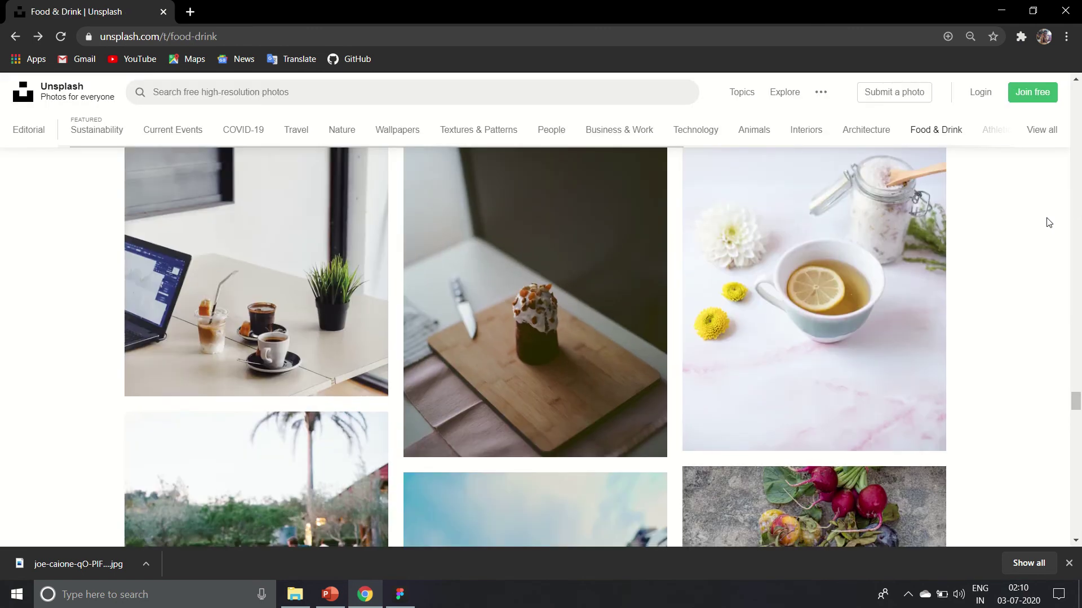
pyautogui.scroll(-5, 1049, 222)
pyautogui.scroll(-7, 1049, 222)
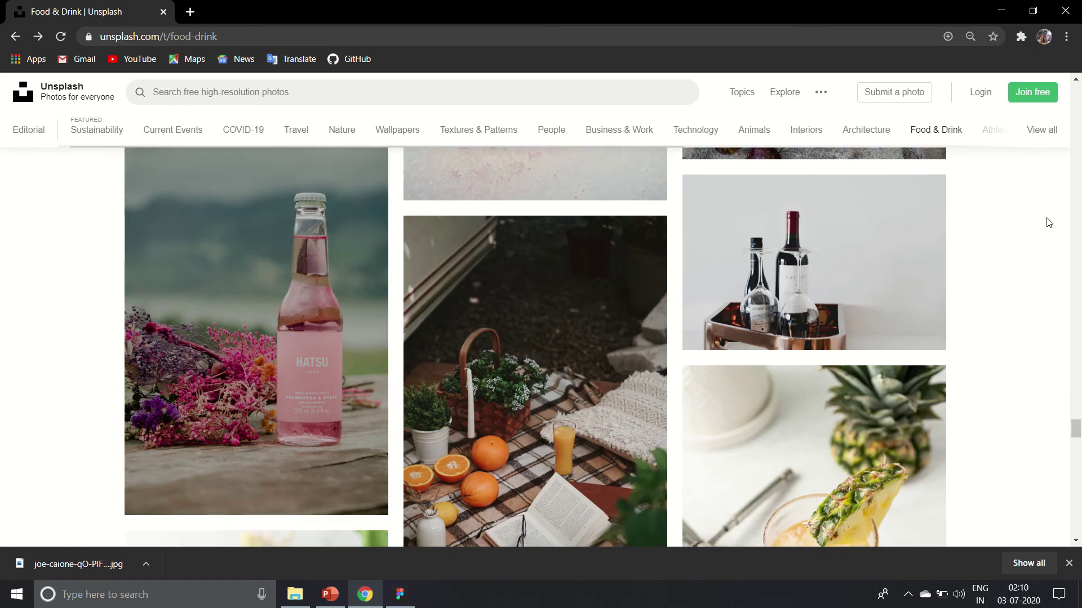
pyautogui.scroll(-7, 1049, 223)
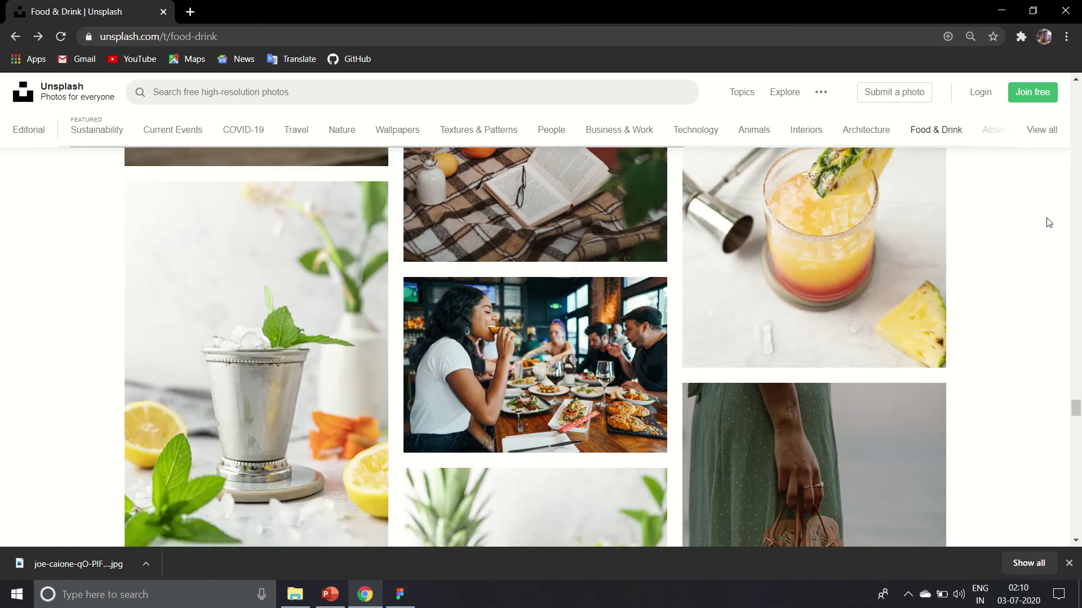
pyautogui.scroll(-7, 1049, 222)
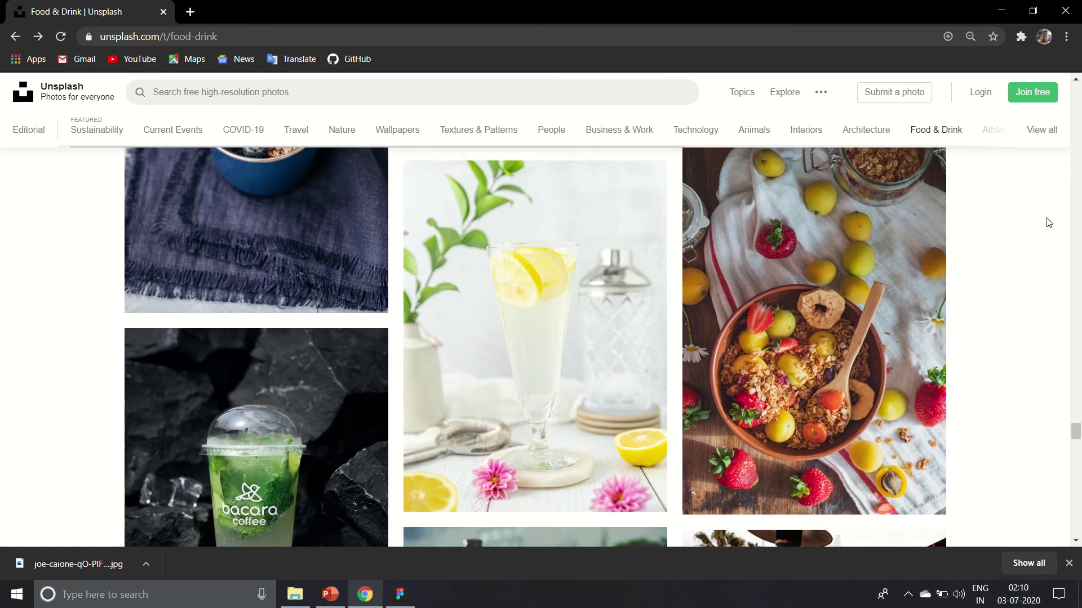
pyautogui.scroll(-3, 1049, 222)
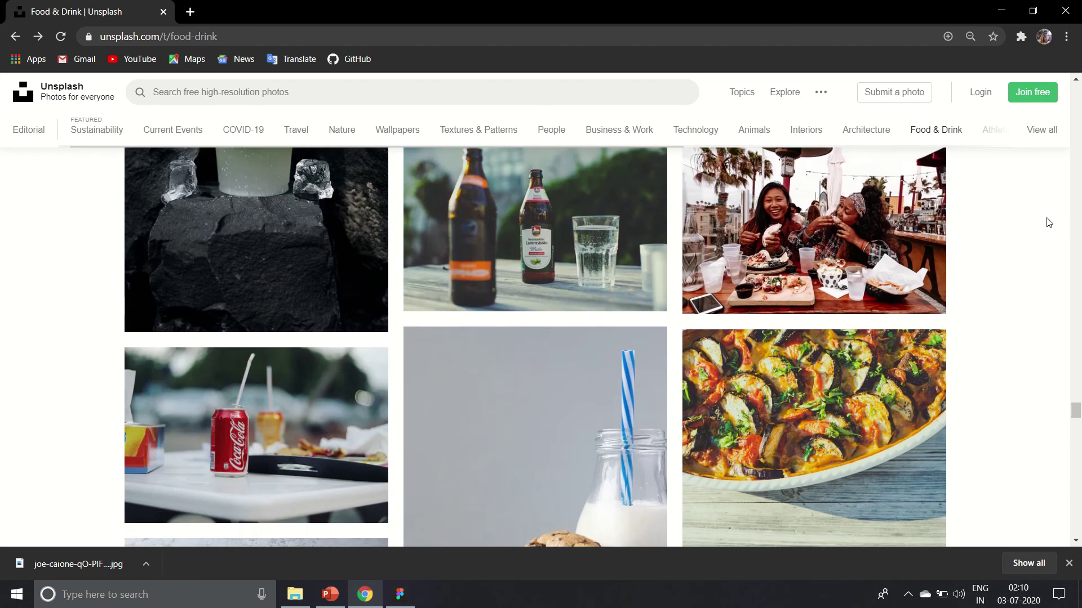
# Look through more photos in the Food & Drink topic and return to the topic's introduction.
pyautogui.scroll(-4, 1048, 222)
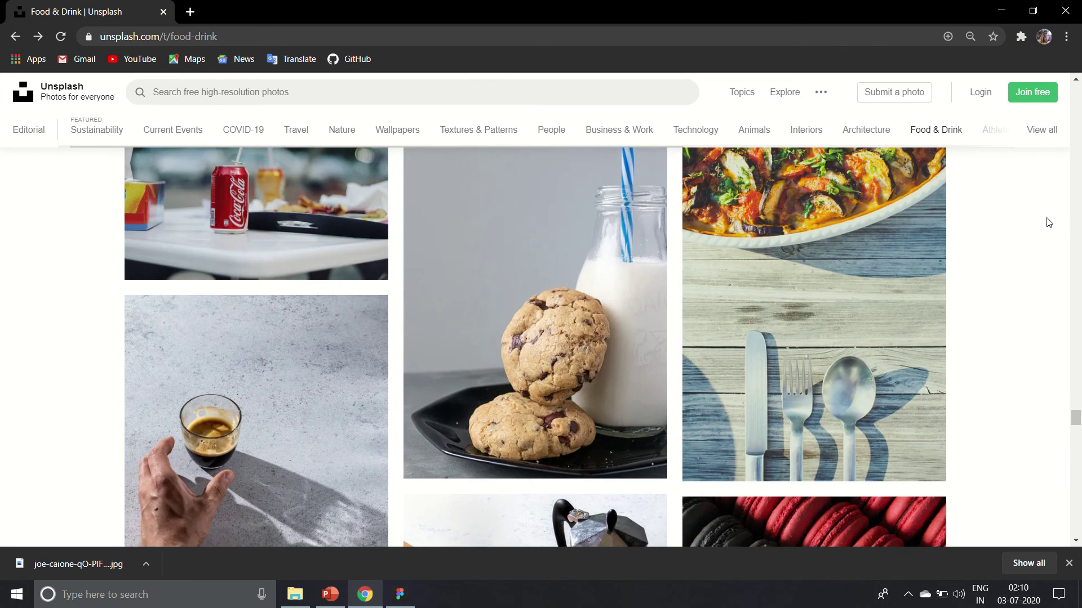
pyautogui.scroll(-7, 1049, 223)
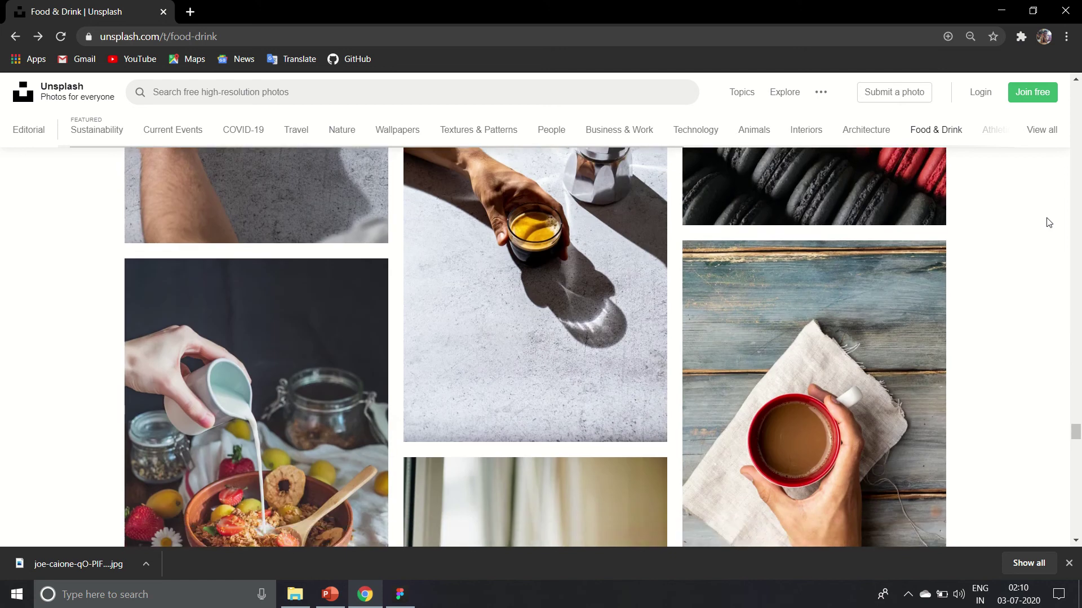
pyautogui.scroll(-3, 1049, 222)
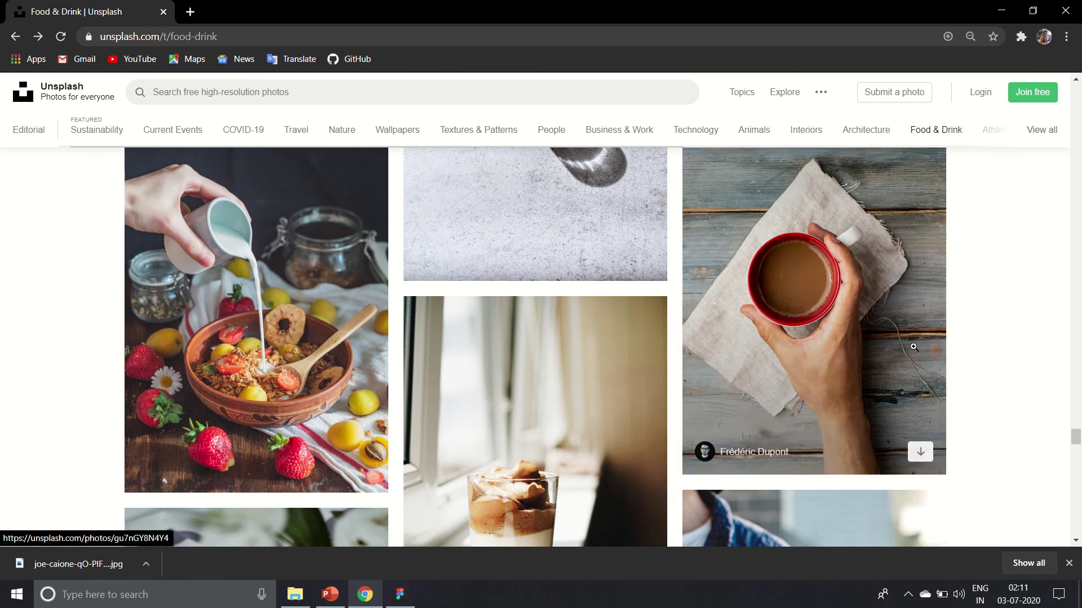
pyautogui.scroll(-10, 913, 346)
pyautogui.scroll(-10, 913, 345)
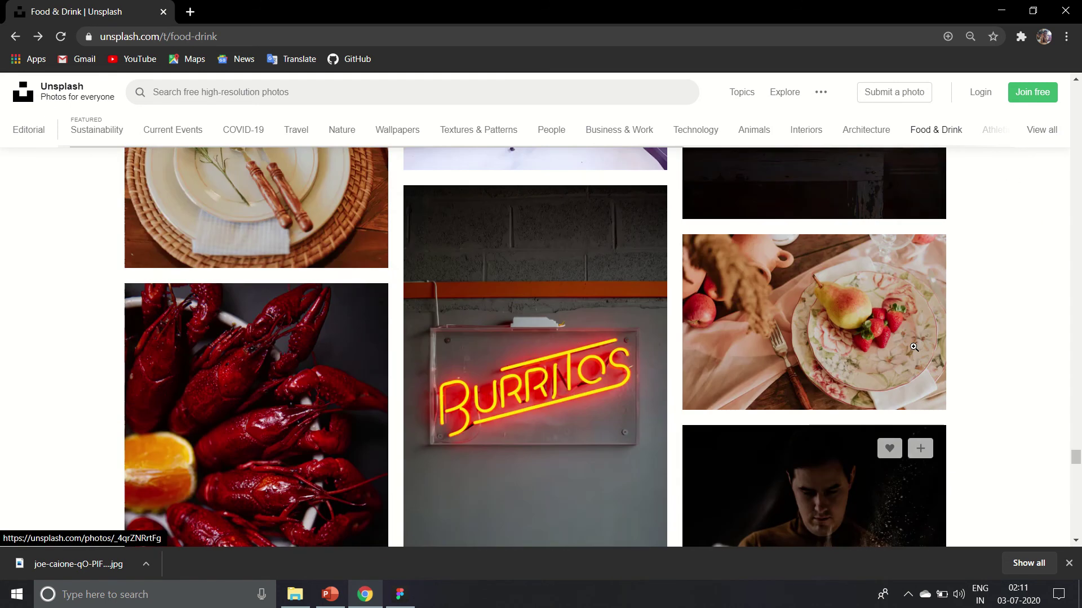
pyautogui.scroll(-10, 913, 351)
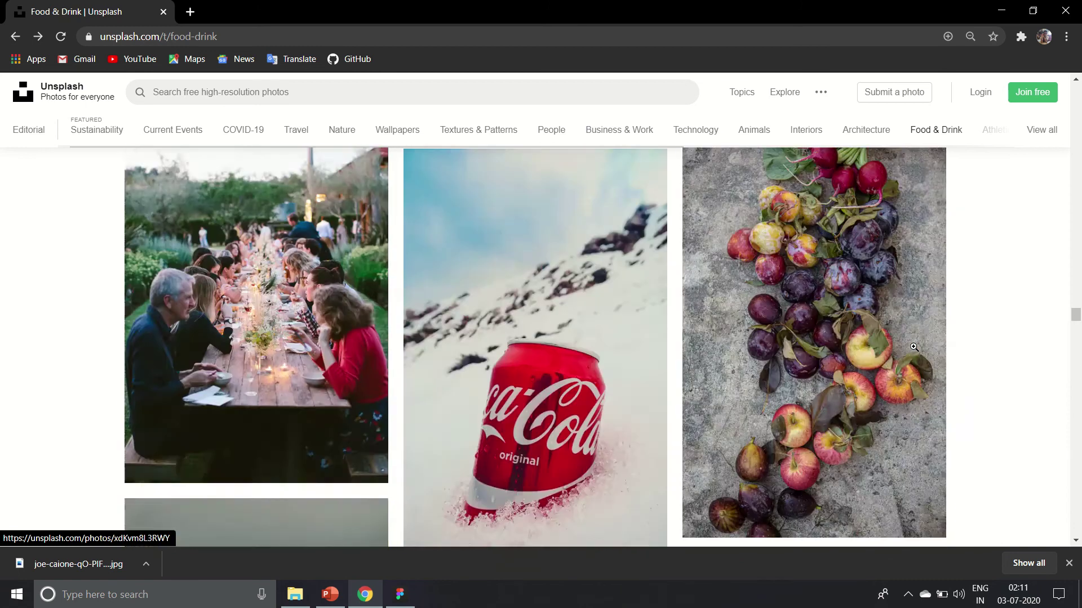
pyautogui.scroll(10, 913, 347)
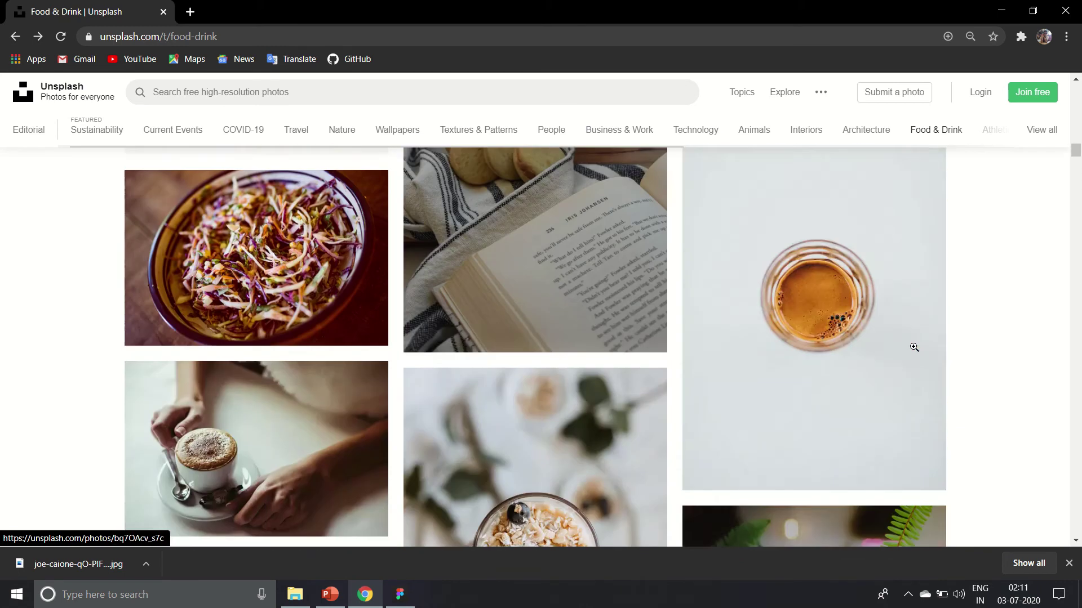
pyautogui.rightClick(914, 347)
pyautogui.click(1009, 304)
pyautogui.scroll(15, 1009, 305)
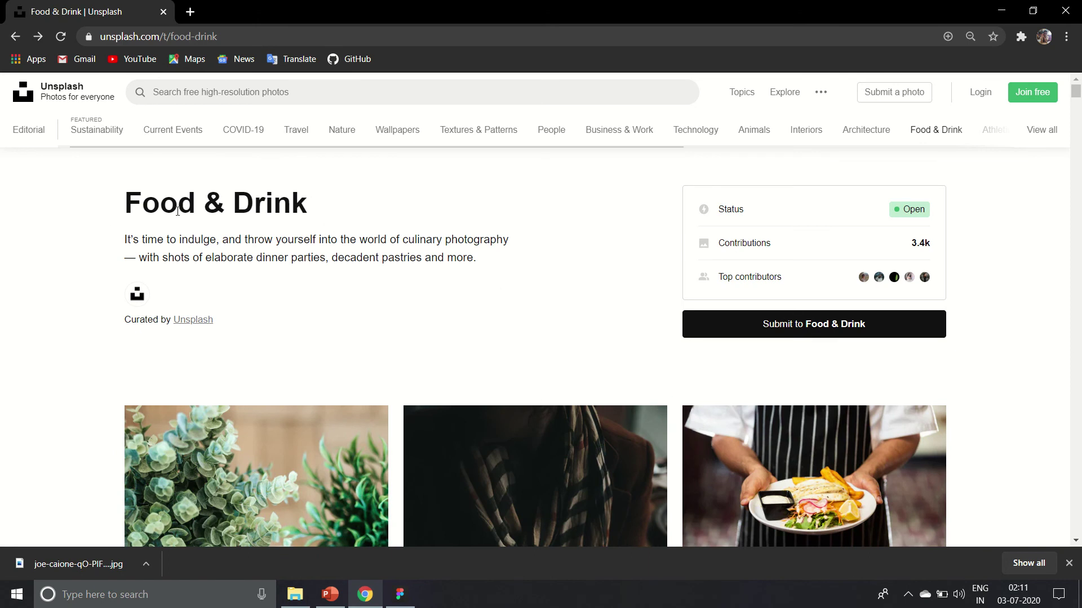
# Highlight words in the Food & Drink topic's title and description while reading them, and clear the selection.
pyautogui.doubleClick(160, 203)
pyautogui.click(271, 203)
pyautogui.doubleClick(271, 203)
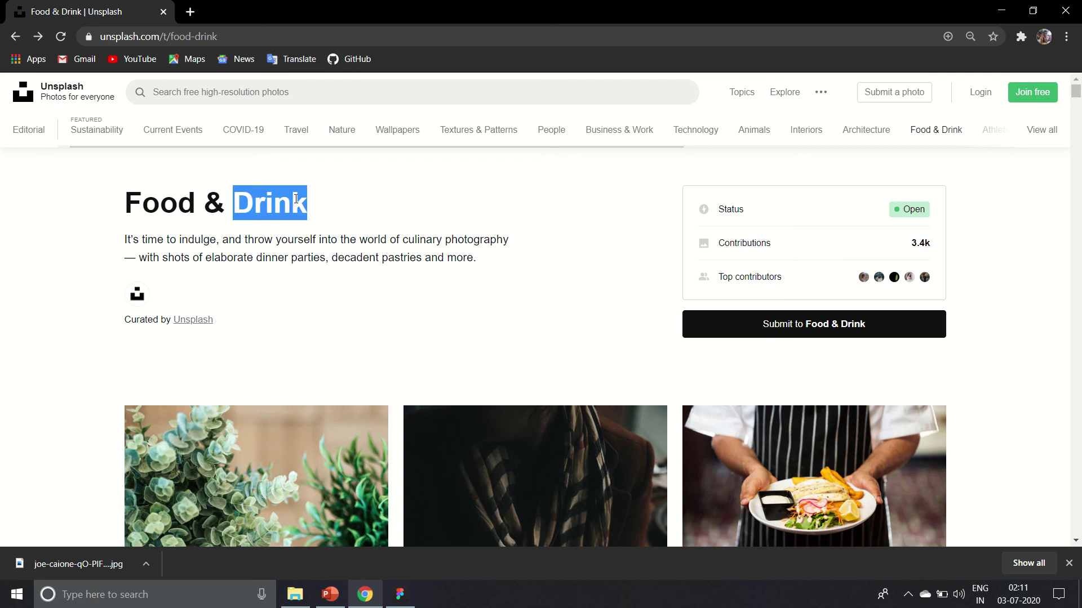
pyautogui.tripleClick(296, 199)
pyautogui.click(462, 244)
pyautogui.doubleClick(462, 243)
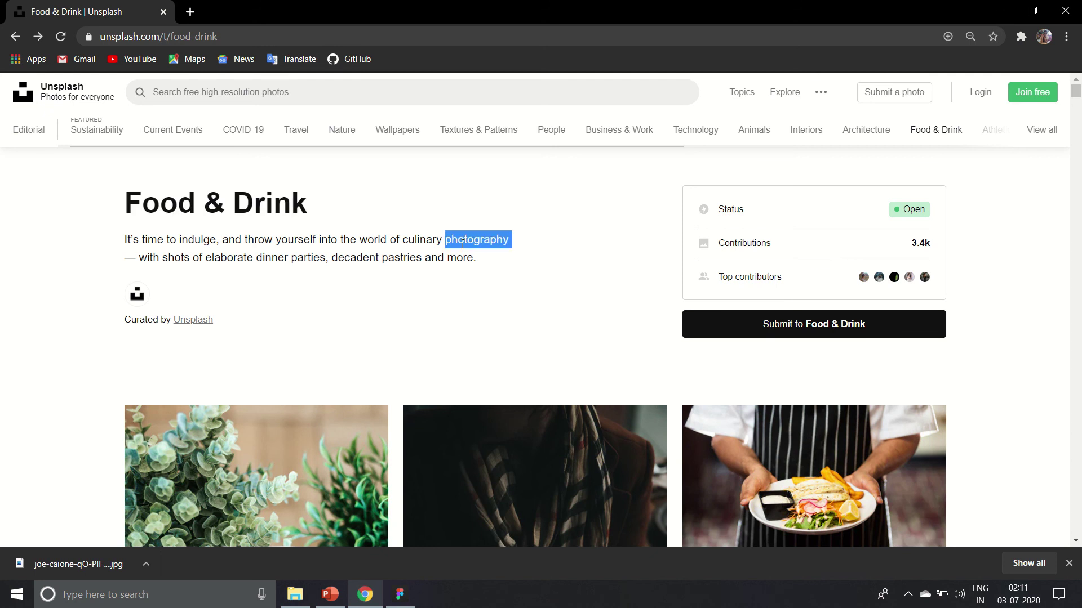
pyautogui.click(595, 320)
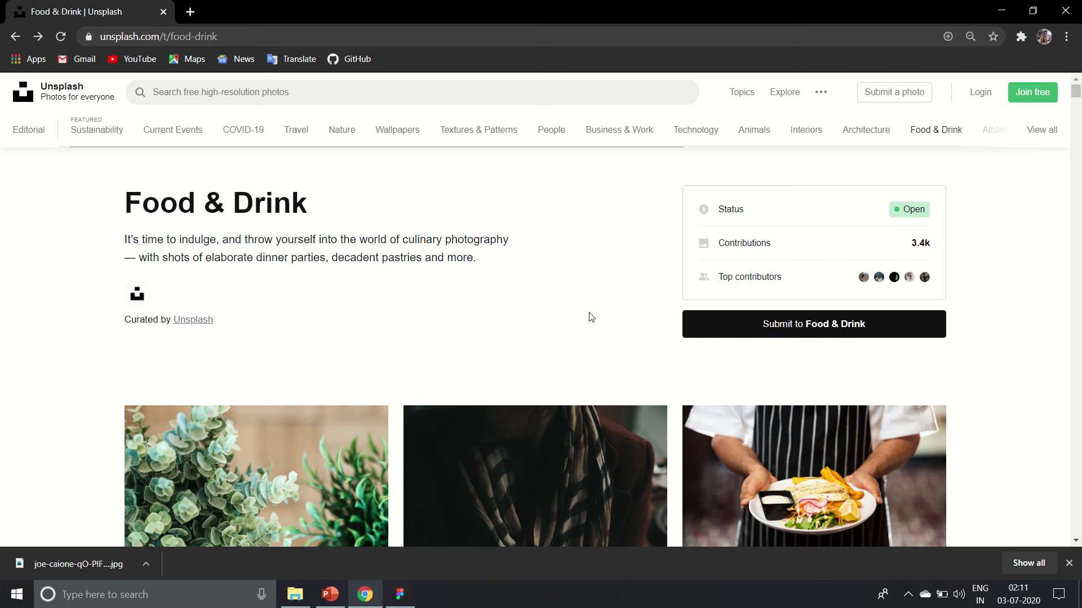
# Switch to the Poochie design in Figma.
pyautogui.press('super+Tab')
pyautogui.click(493, 182)
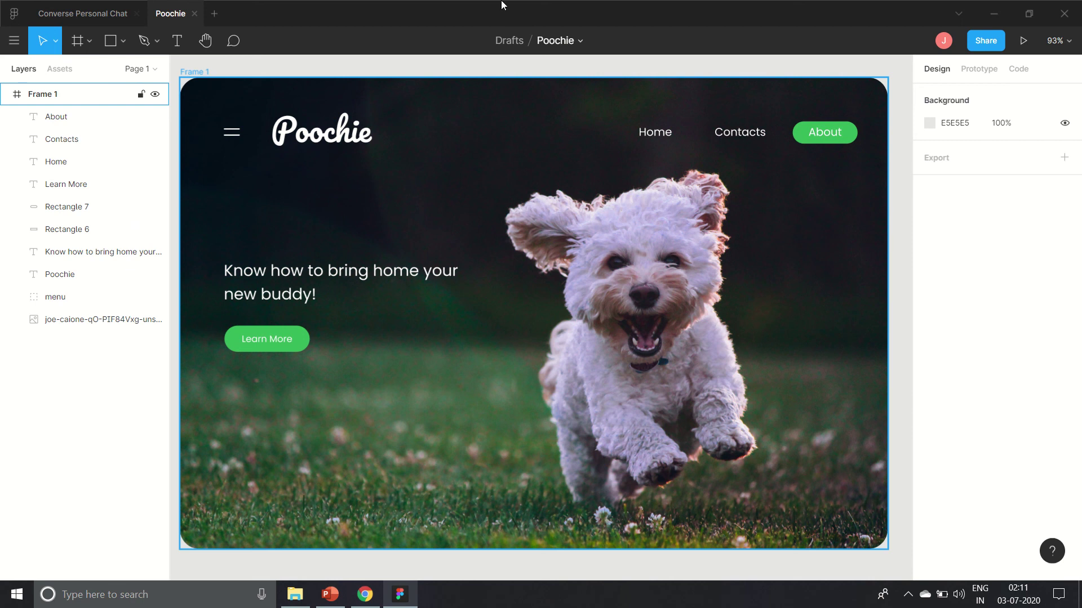
pyautogui.moveTo(532, 1)
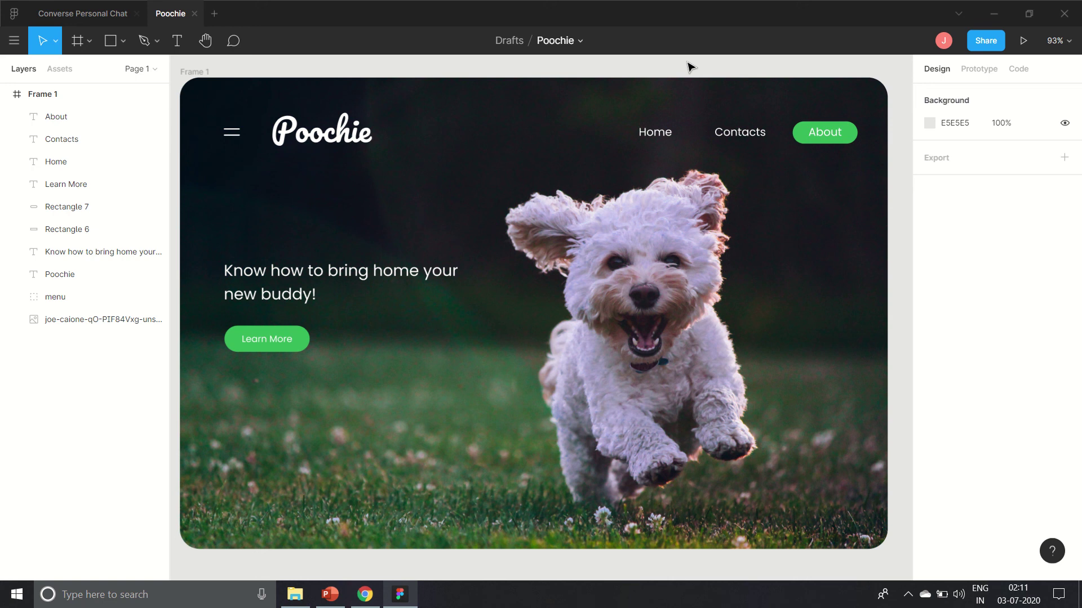
# Try extending Frame 1 downward below the dog photo to a height of about 1025.
pyautogui.scroll(-3, 442, 383)
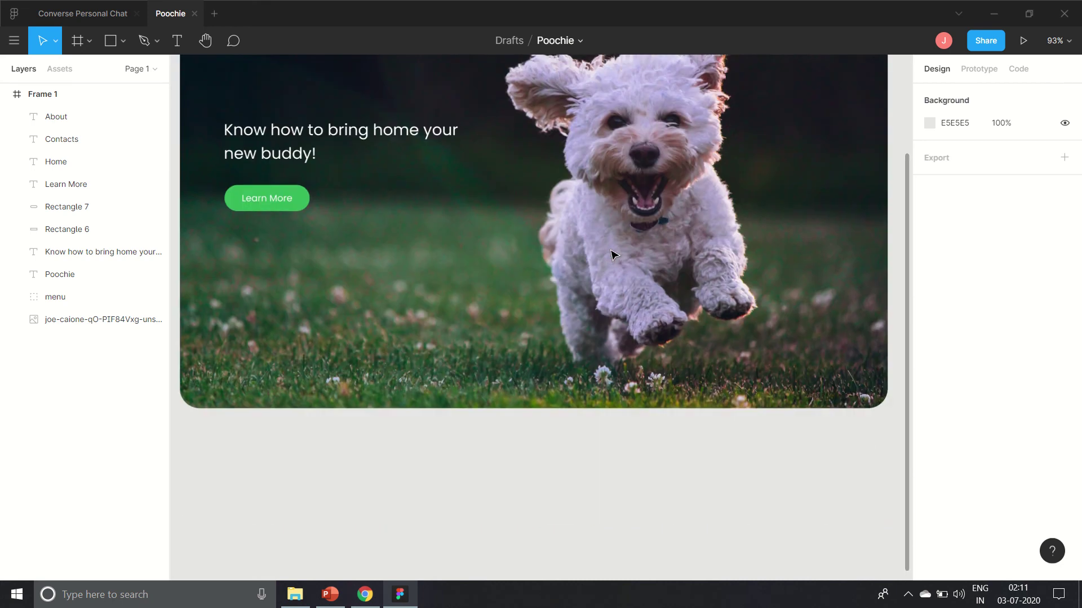
pyautogui.click(442, 384)
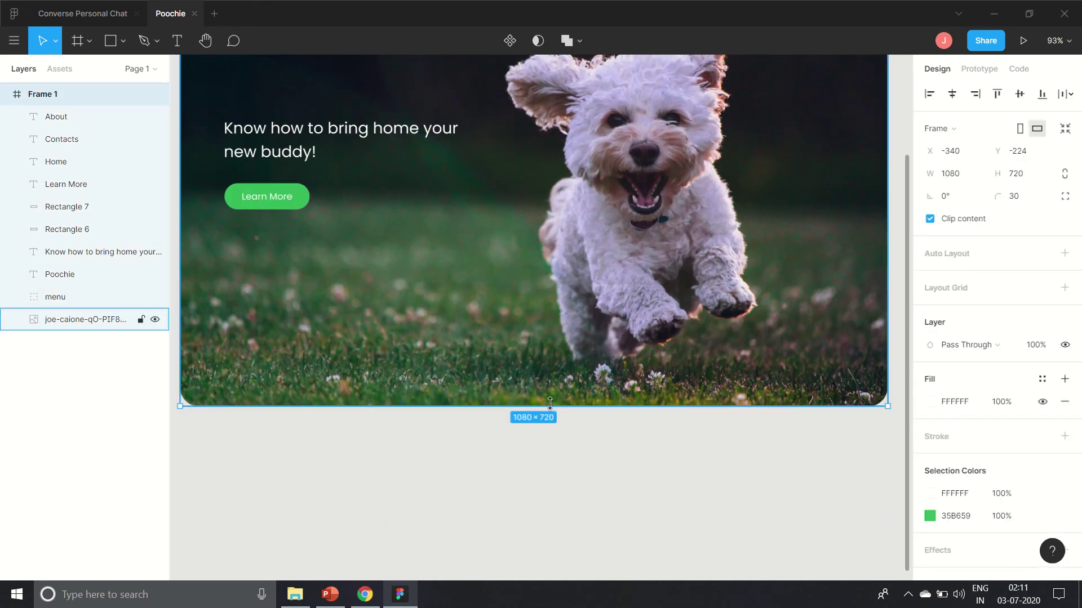
pyautogui.moveTo(529, 406); pyautogui.dragTo(546, 340)
pyautogui.scroll(3, 551, 344)
pyautogui.scroll(1, 550, 342)
pyautogui.scroll(-6, 552, 340)
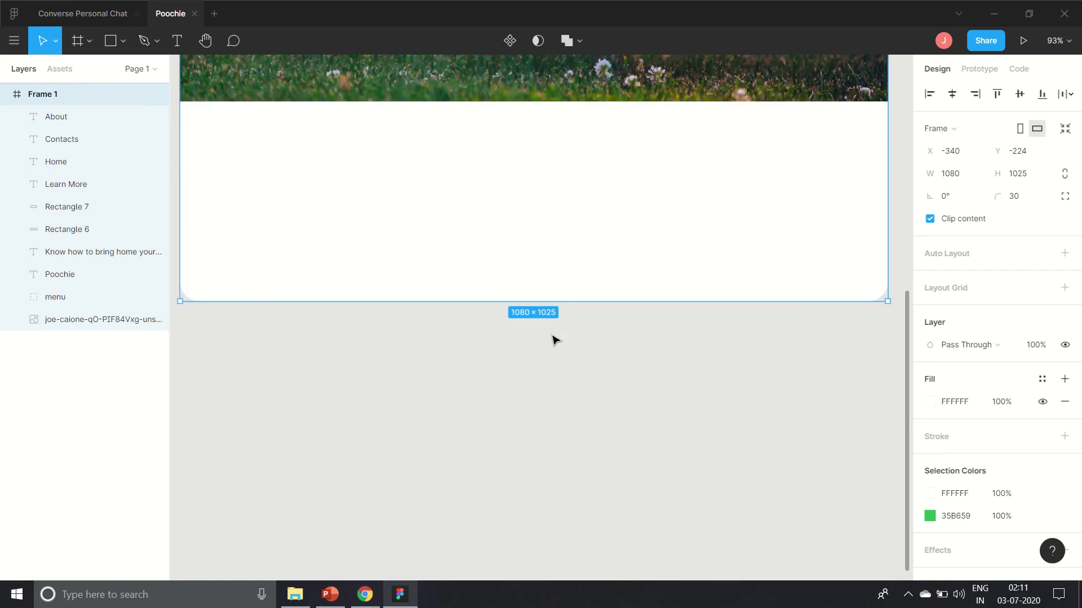
pyautogui.scroll(6, 535, 188)
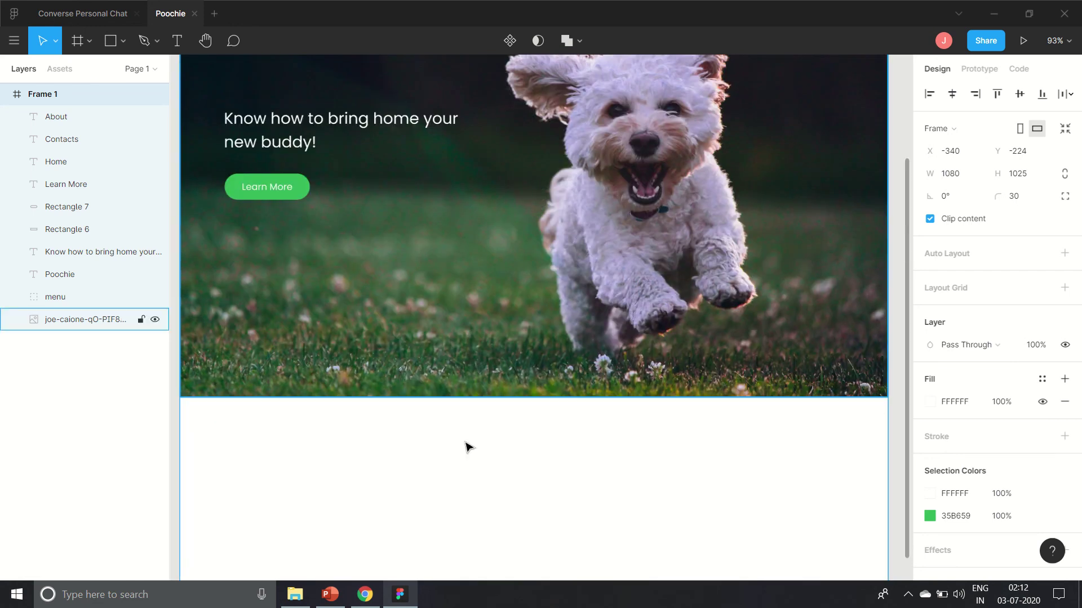
# Try rounding the dog photo's corners with a radius of 30 and examine its lower edge against the white area.
pyautogui.click(521, 342)
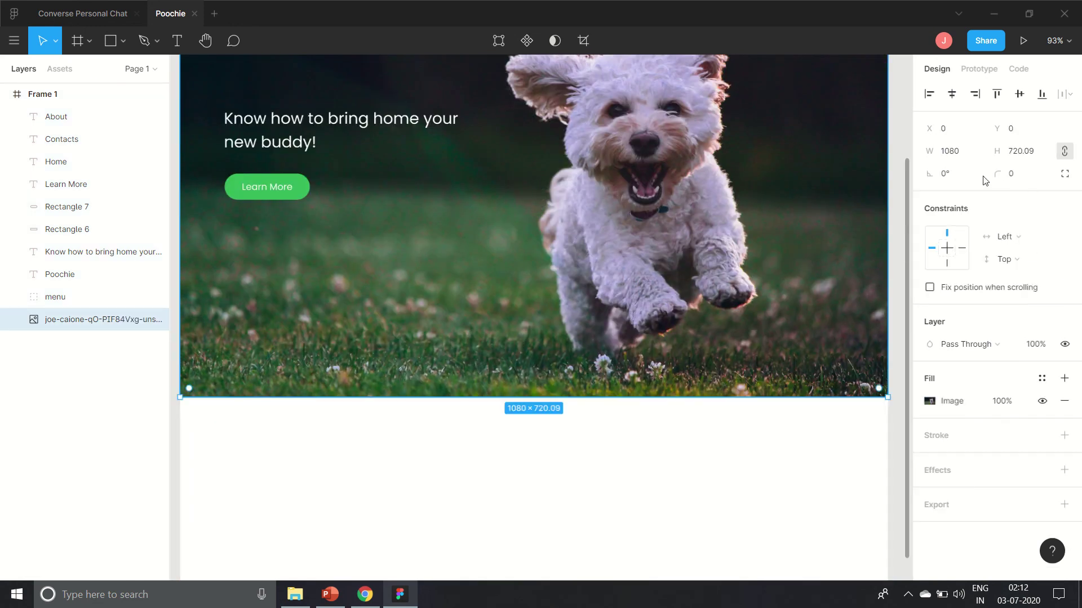
pyautogui.click(1011, 175)
pyautogui.write('30')
pyautogui.press('Return')
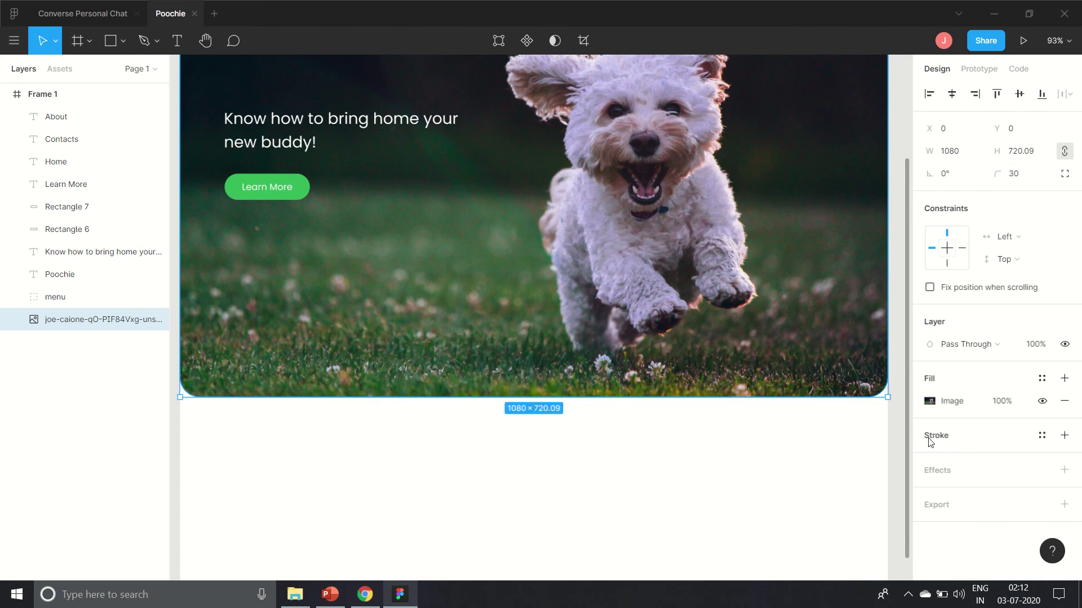
pyautogui.click(722, 465)
pyautogui.scroll(-3, 722, 465)
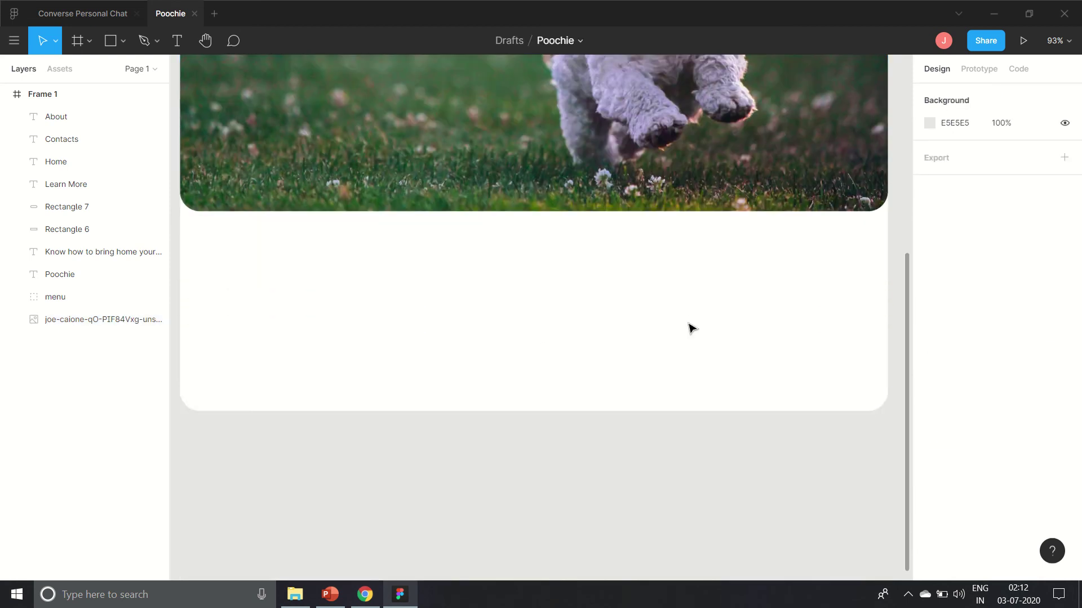
pyautogui.scroll(5, 692, 328)
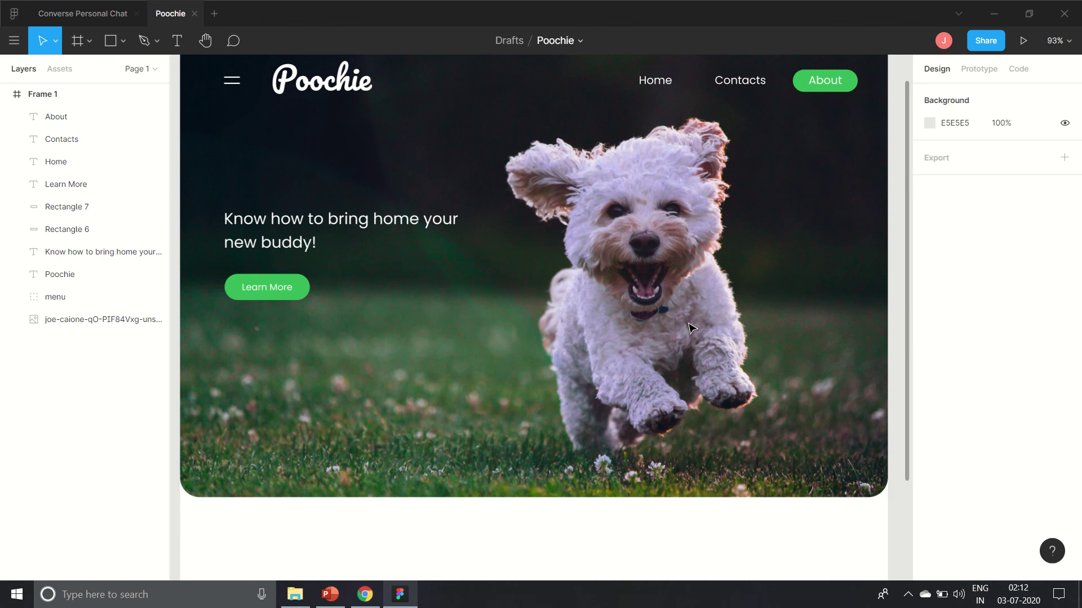
# Undo the dog photo's corner rounding and the height extension of Frame 1.
pyautogui.click(692, 327)
pyautogui.press('Escape')
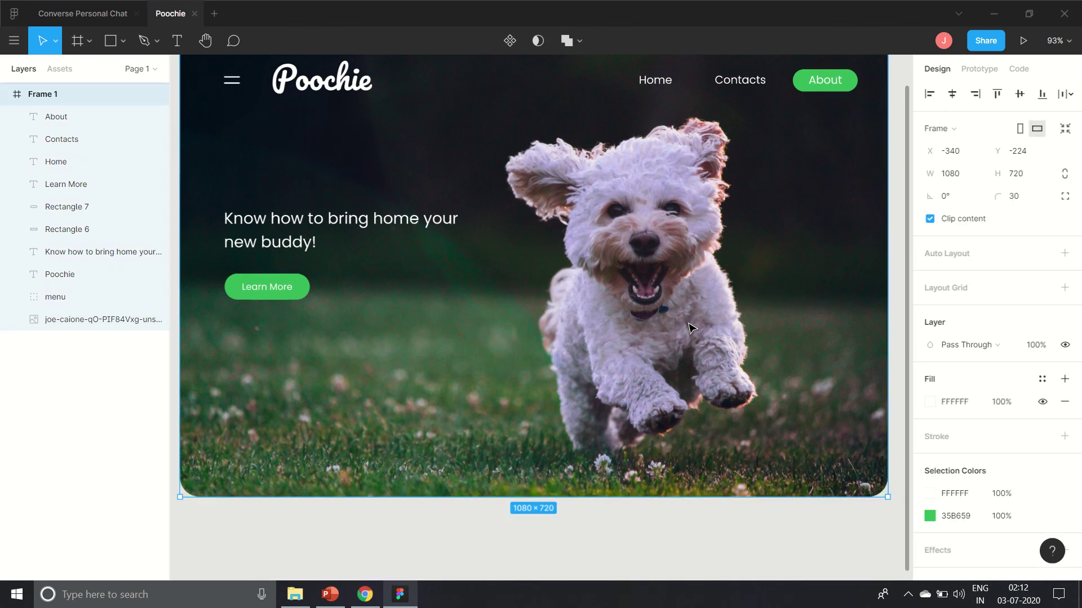
pyautogui.scroll(1, 569, 376)
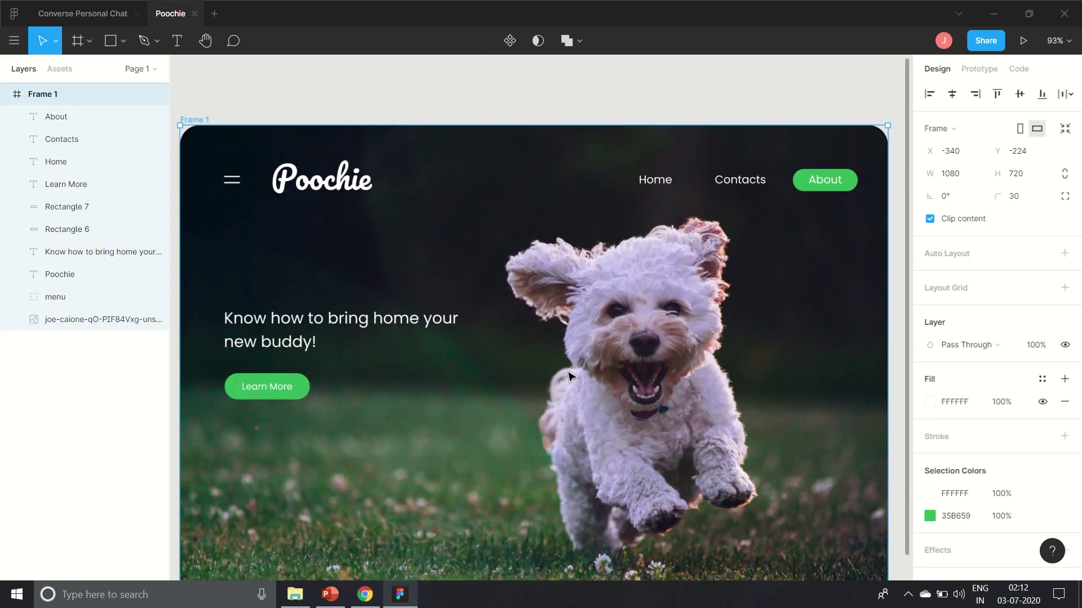
pyautogui.scroll(-1, 569, 376)
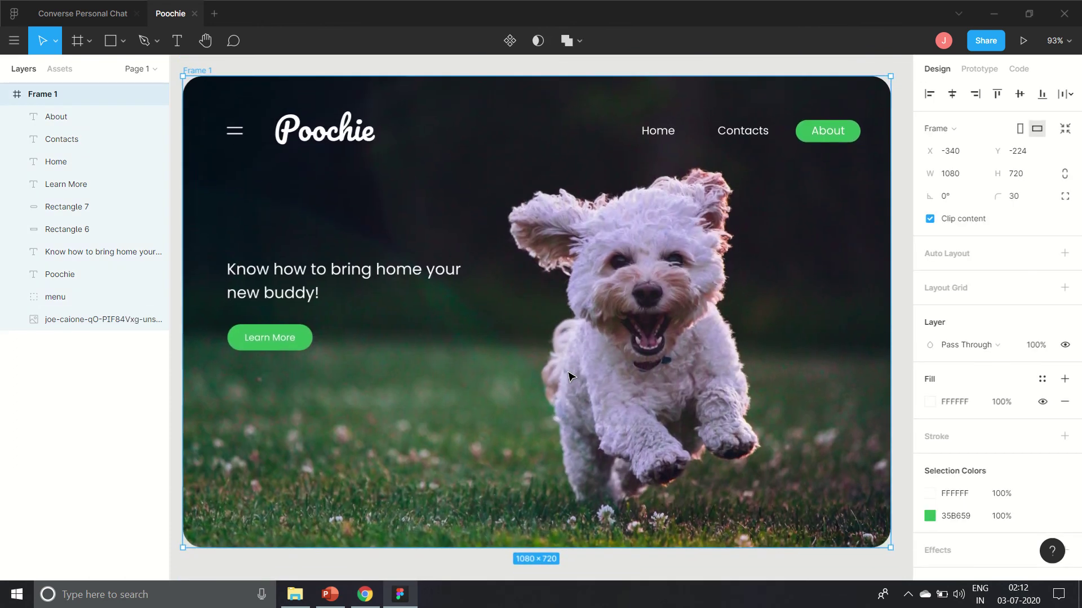